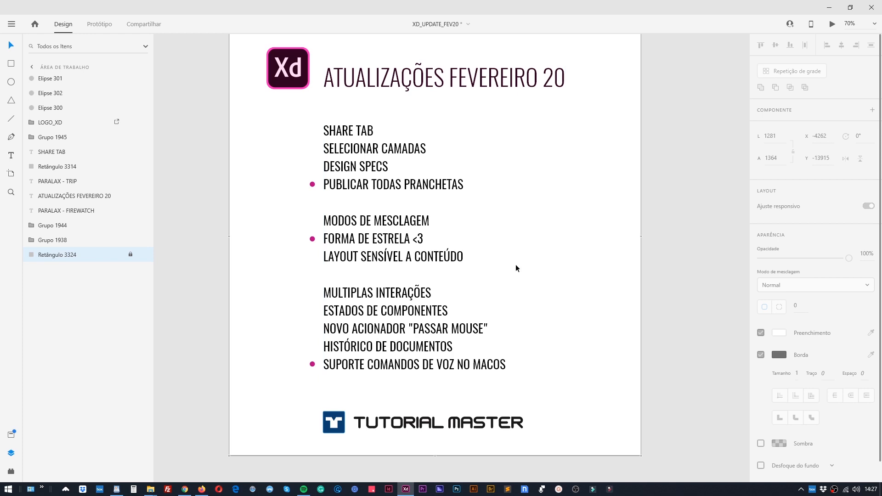
- Replace "SHARE" with "COMPARTILHAR" in the first line of the feature list text
double_click(353, 136)
left_click(355, 132)
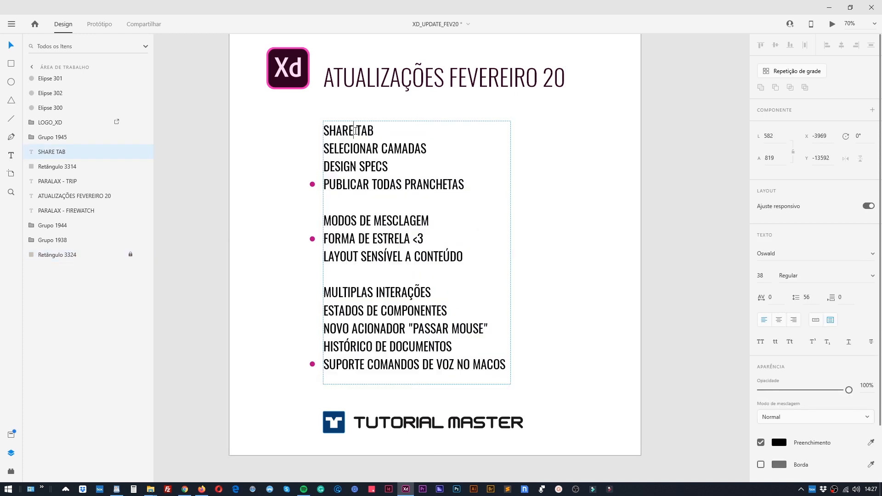
left_click_drag(353, 131, 305, 132)
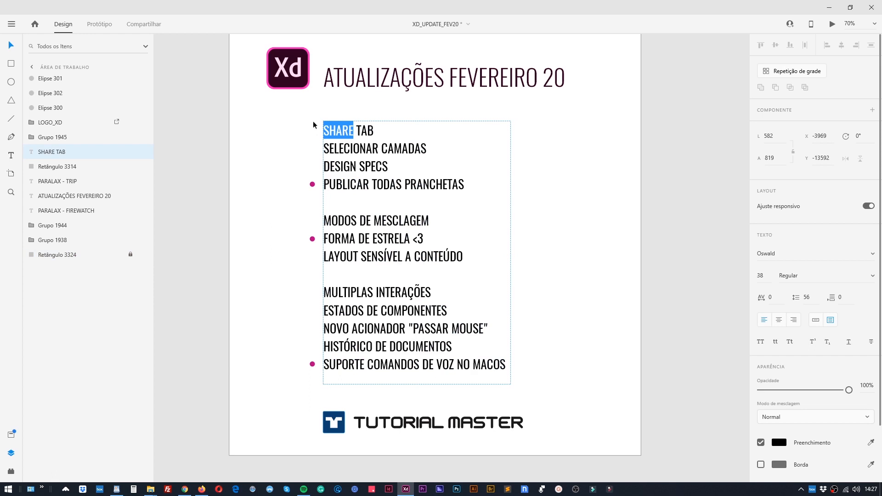
type("COMPARTILHAR")
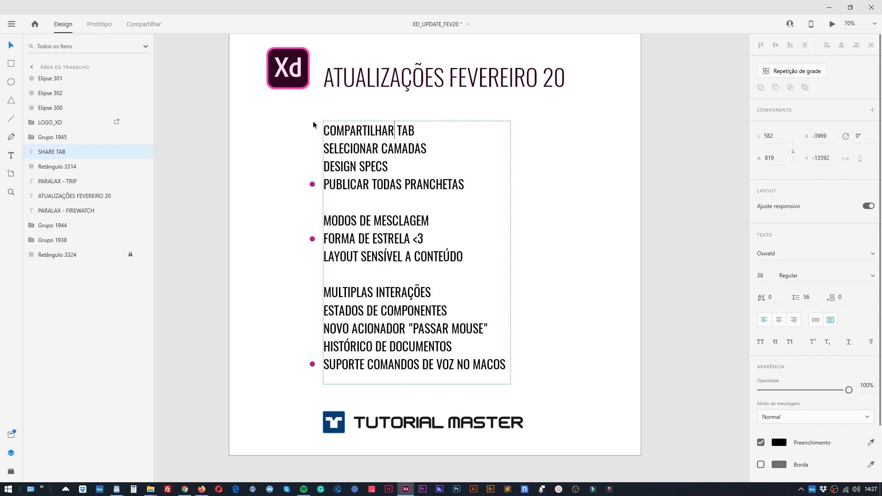
key("Escape")
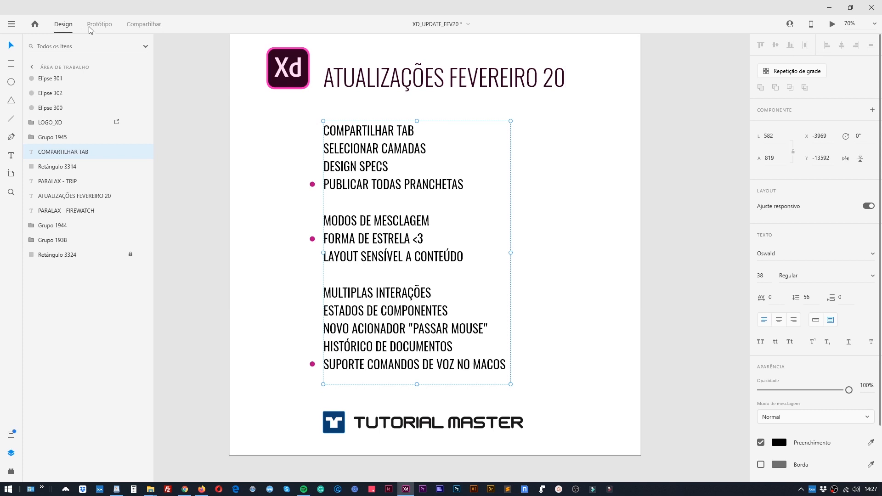
- Enter the sharing mode and review the available view setting presets for shared links without changing the selection
left_click(143, 25)
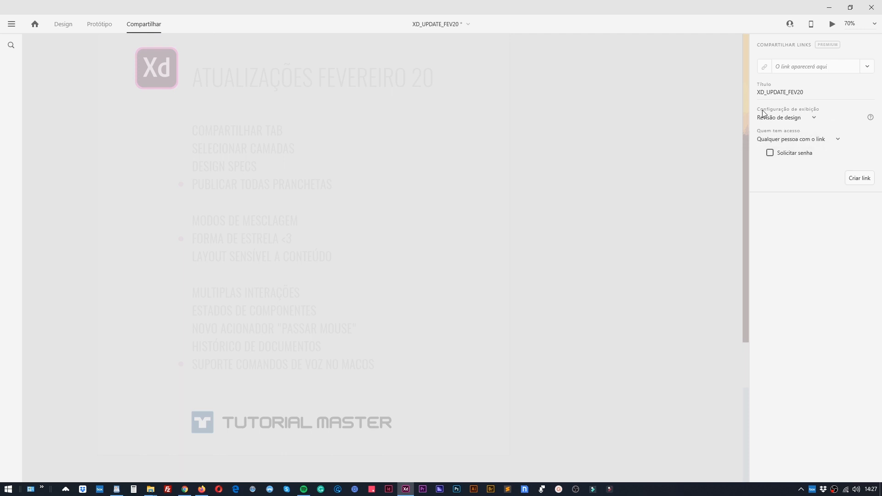
left_click(815, 118)
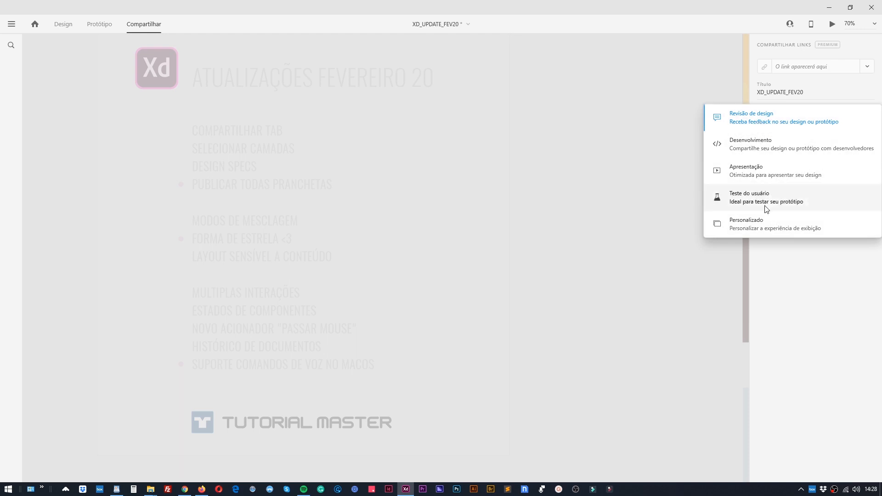
left_click(649, 256)
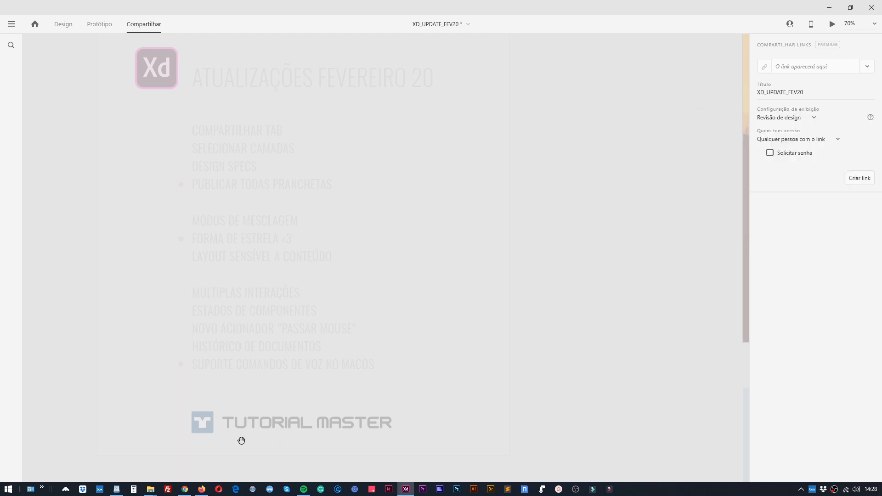
- Switch to Chrome and examine the preset options for Revisão de design on the "Compartilhar designs e protótipos" help page
left_click(184, 490)
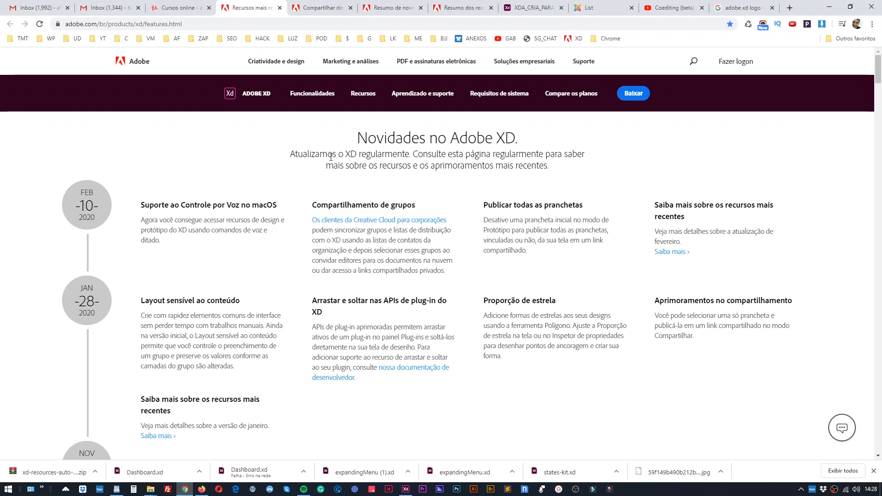
left_click(322, 8)
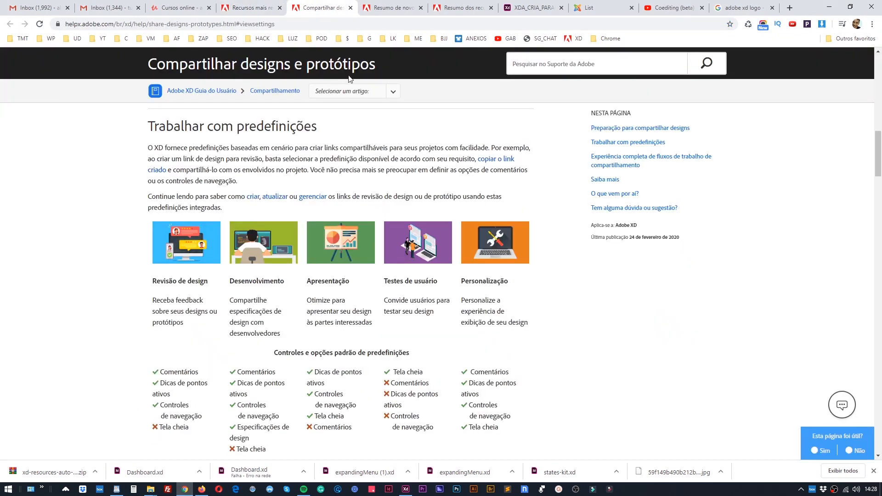
left_click_drag(157, 281, 186, 281)
left_click_drag(168, 372, 177, 408)
left_click(247, 291)
- Switch back to Adobe XD, return to design mode and deselect the feature list text
left_click(405, 488)
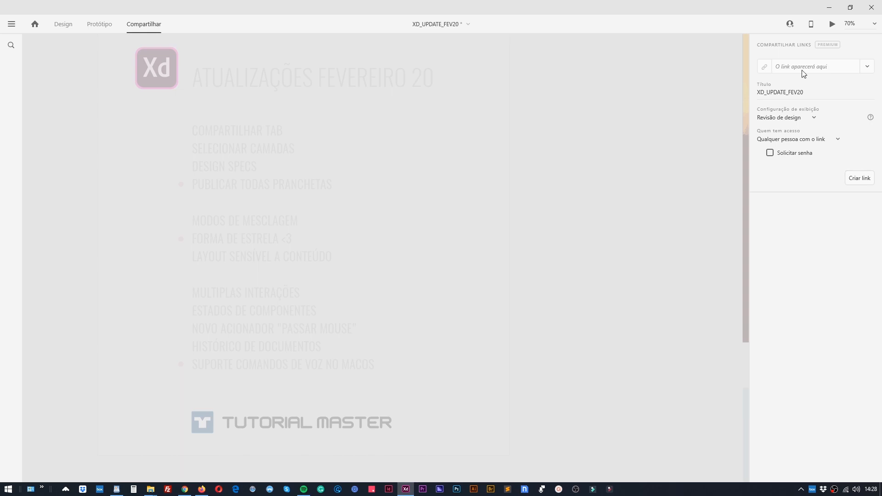
left_click(68, 27)
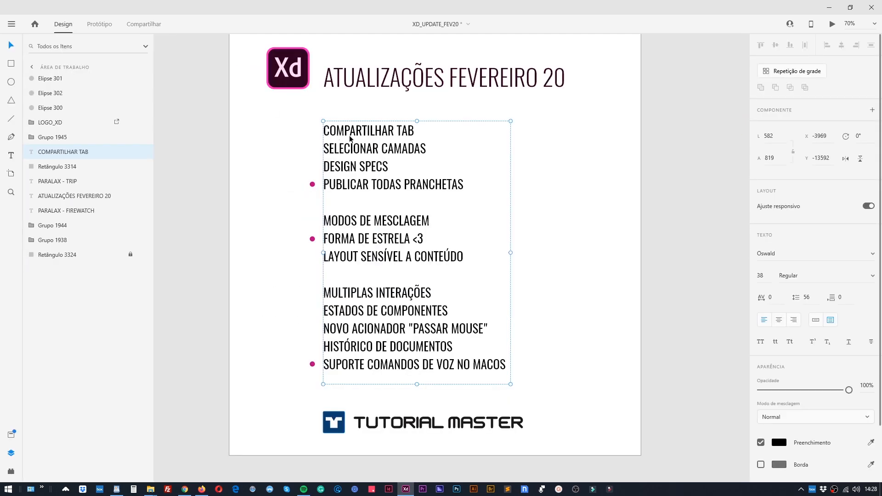
left_click(565, 196)
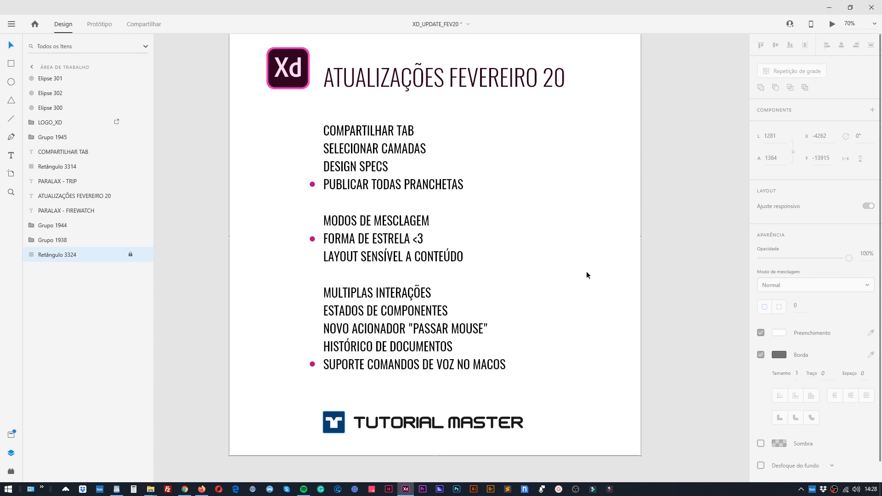
- On the Prancheta – 2 artboard, select the red rectangle, followed by the blue Retângulo 3322 and teal Retângulo 3321 by their layers
scroll(587, 272, "down", 1)
left_click_drag(579, 286, 370, 93)
scroll(593, 295, "down", 2)
left_click_drag(644, 315, 427, 157)
left_click_drag(594, 284, 439, 115)
left_click_drag(368, 463, 495, 260)
scroll(445, 204, "up", 3)
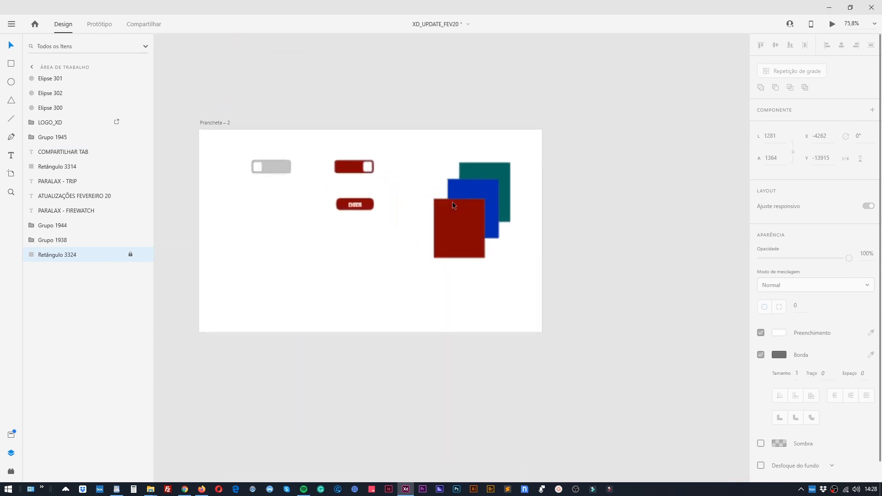
scroll(453, 205, "up", 2)
left_click(520, 251)
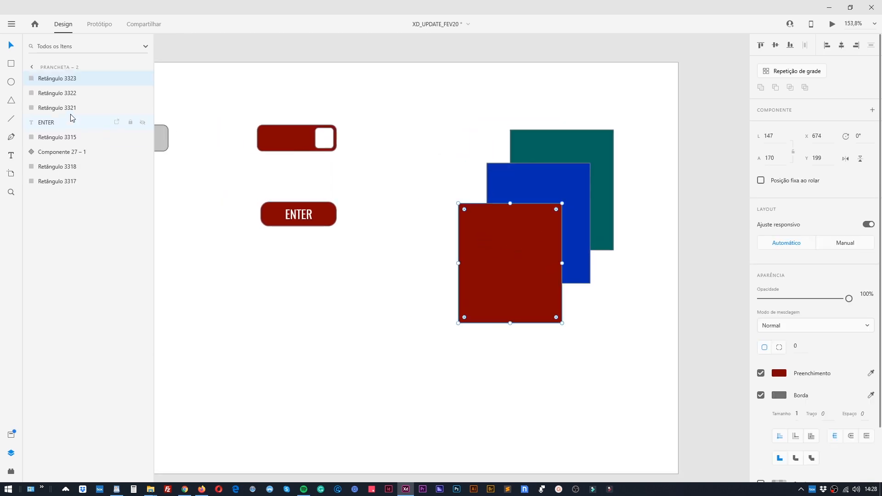
left_click(69, 92)
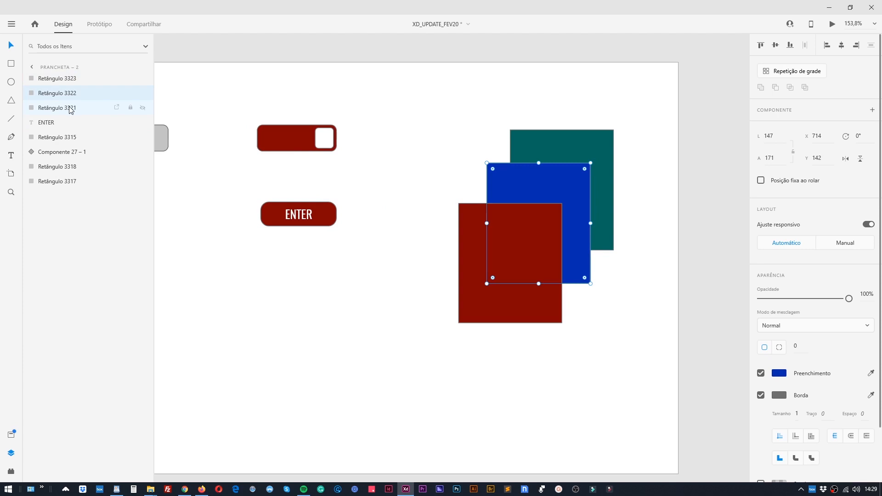
left_click(70, 109)
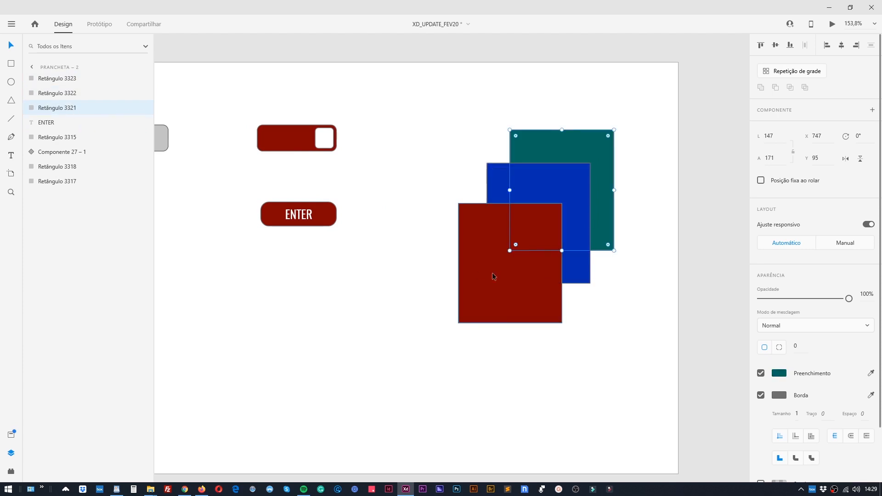
left_click(538, 273)
double_click(554, 229)
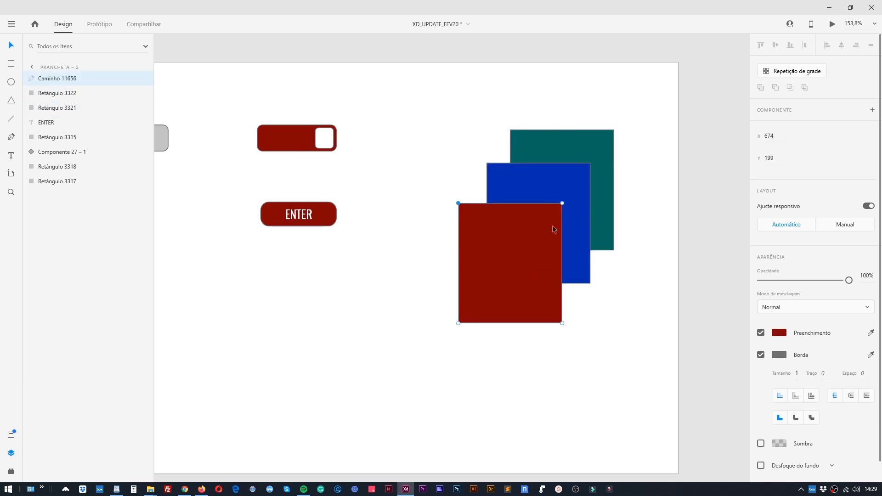
key("Escape")
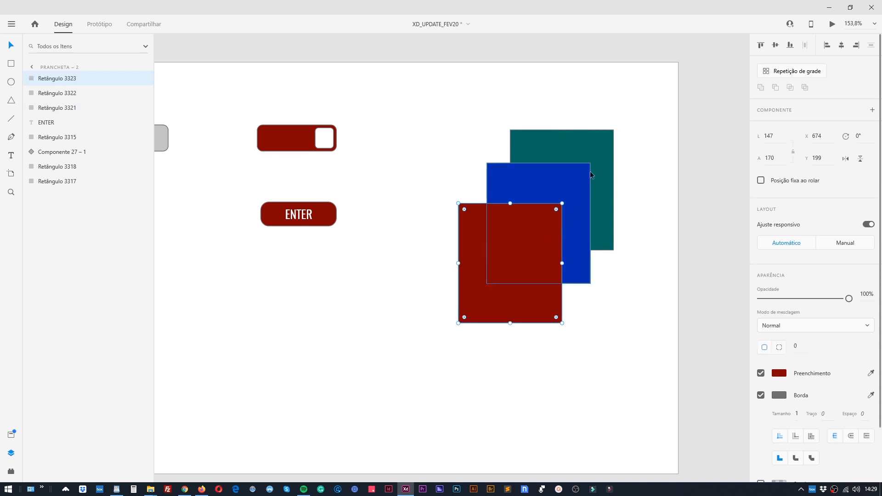
- Cycle the selection through the stacked red, blue and teal rectangles at their overlap, finishing on the teal one
left_click(554, 231, "ctrl")
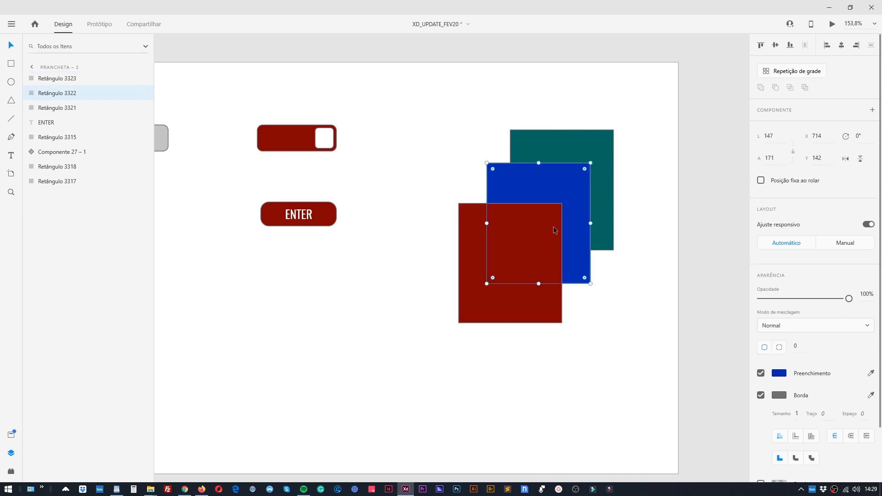
left_click(554, 231, "ctrl")
left_click(555, 231, "ctrl")
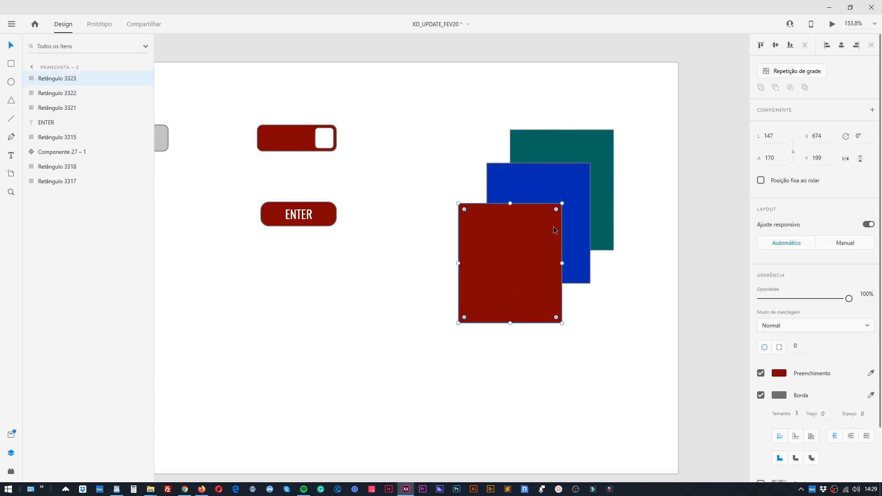
left_click(555, 230, "ctrl")
left_click(554, 231, "ctrl")
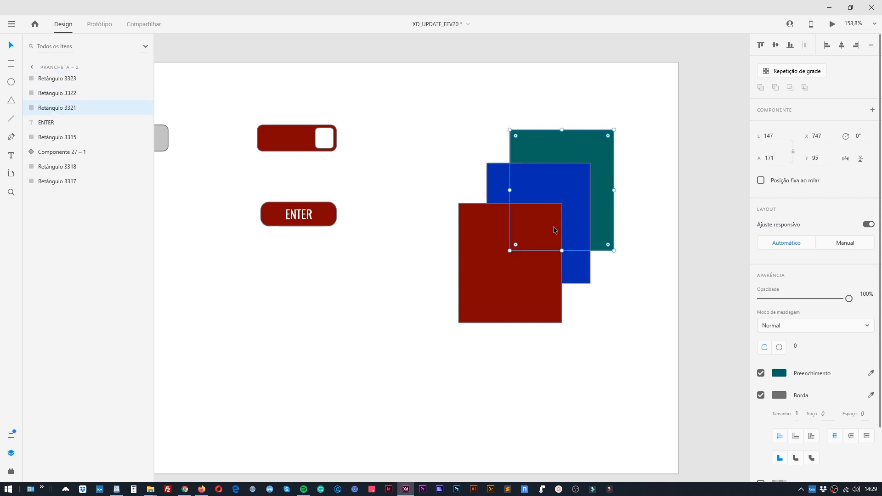
left_click(555, 230, "ctrl")
left_click(554, 231, "ctrl")
left_click(554, 230, "ctrl")
left_click(536, 231)
left_click(535, 231, "ctrl")
left_click(536, 231, "ctrl")
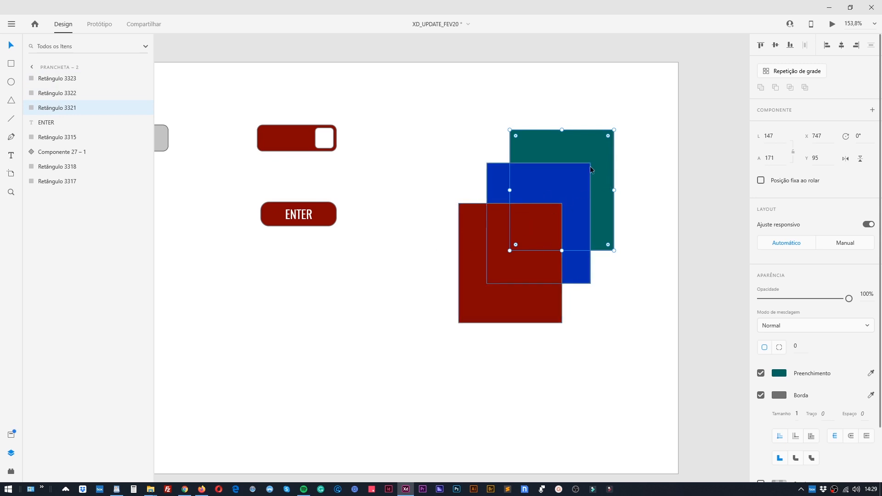
- Enter the sharing mode for Prancheta – 2 and look over the view setting presets again
left_click(144, 30)
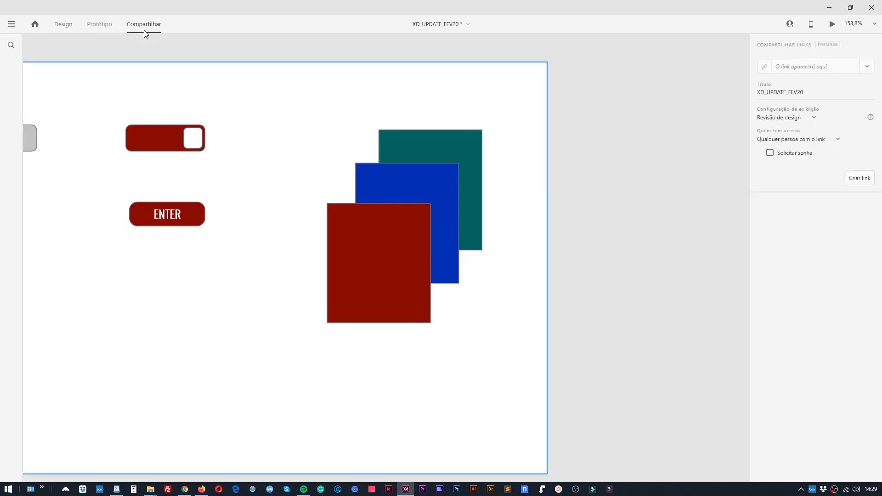
left_click(806, 121)
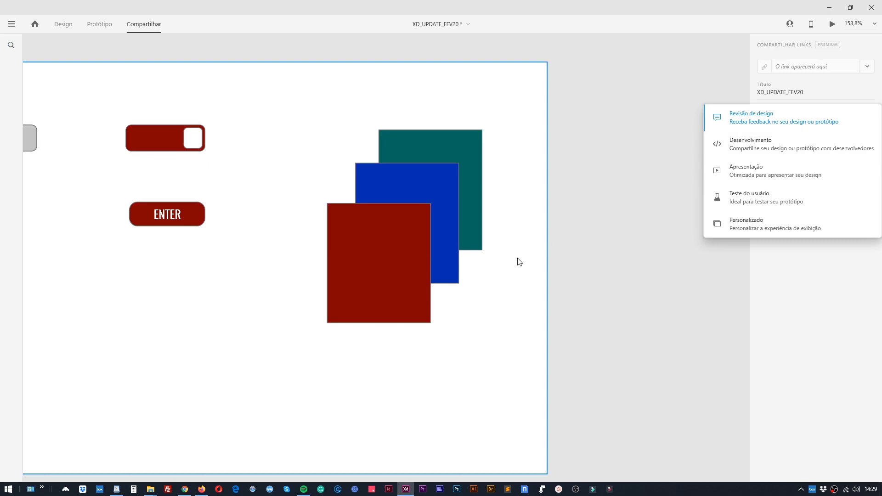
left_click(502, 274)
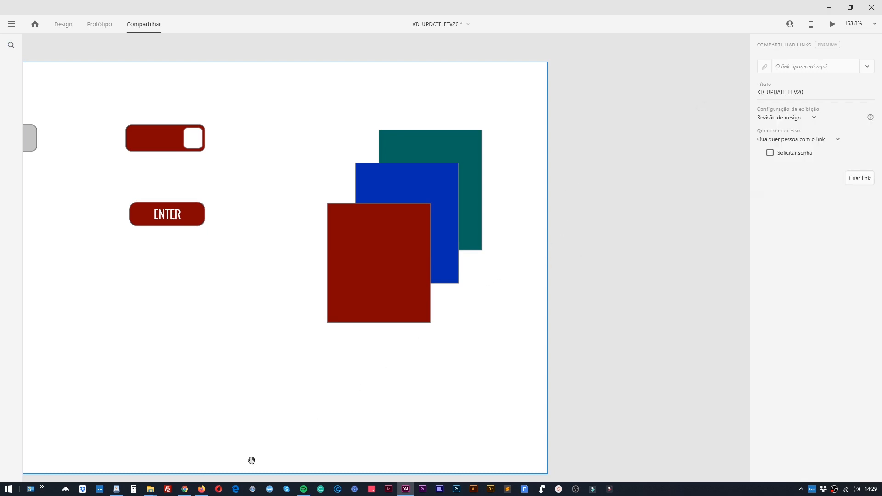
- Switch to Chrome to view the published XDA_CRIA_PARALAX_v13 design specs page, and return to Adobe XD
left_click(185, 489)
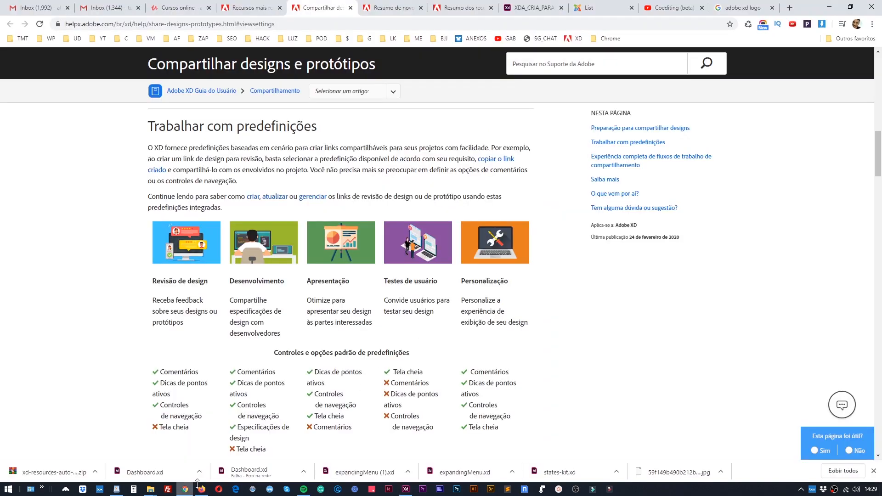
left_click(545, 12)
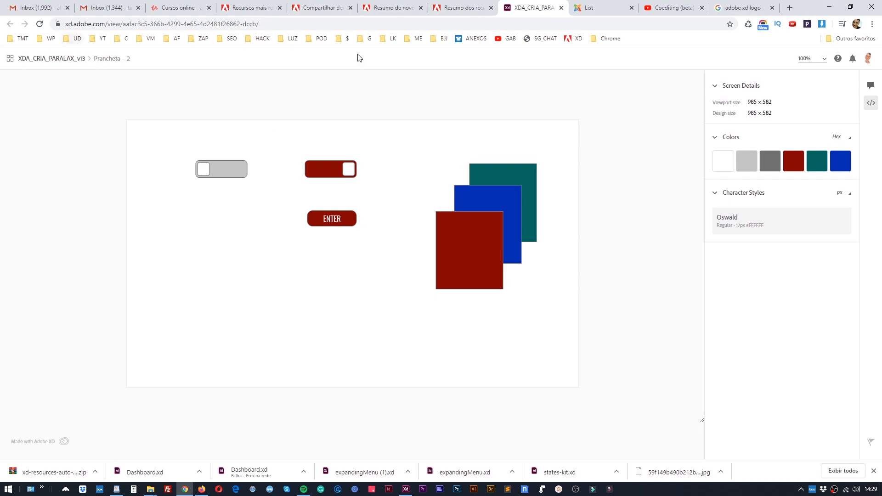
key("alt+Tab")
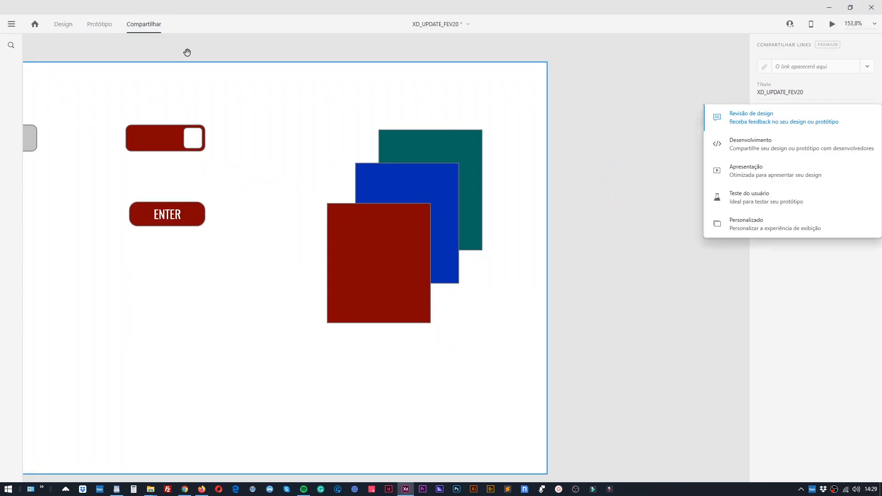
- Set the shared link's view setting to Desenvolvimento
left_click(187, 52)
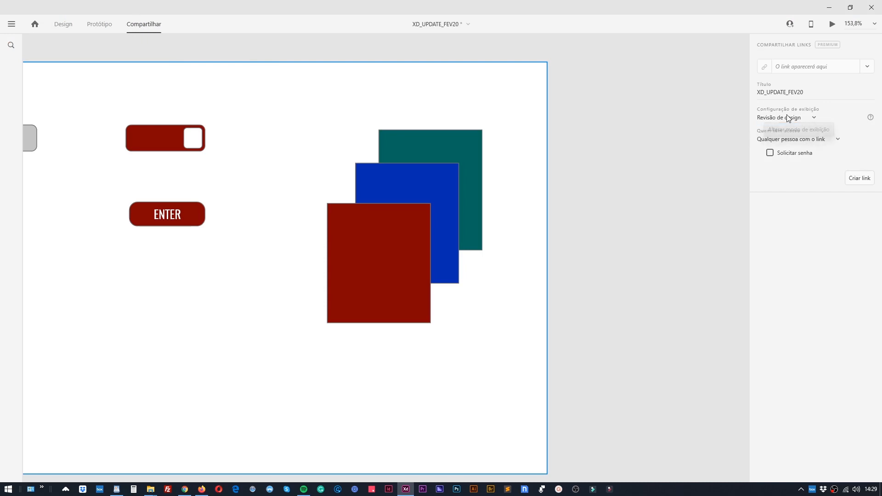
left_click(817, 121)
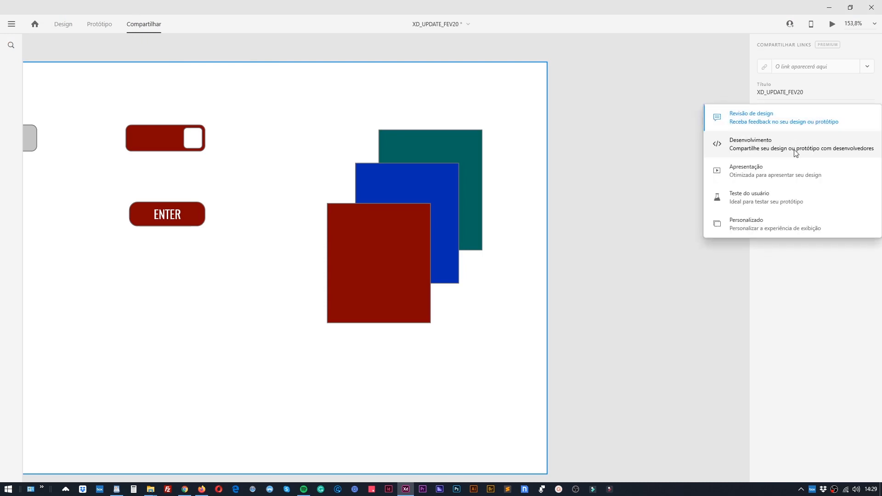
left_click(796, 150)
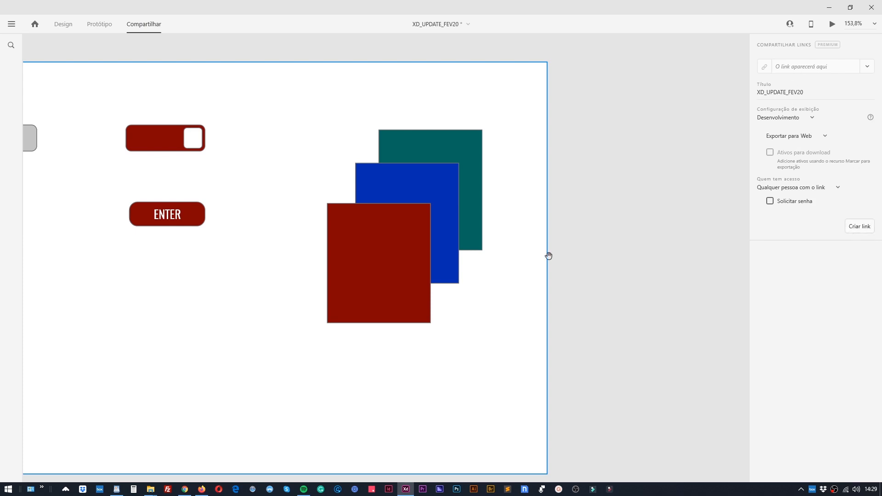
- Switch to Chrome and inspect the specs of the stacked rectangles on the published page, cycling through the overlap and ending on the red one
left_click(185, 489)
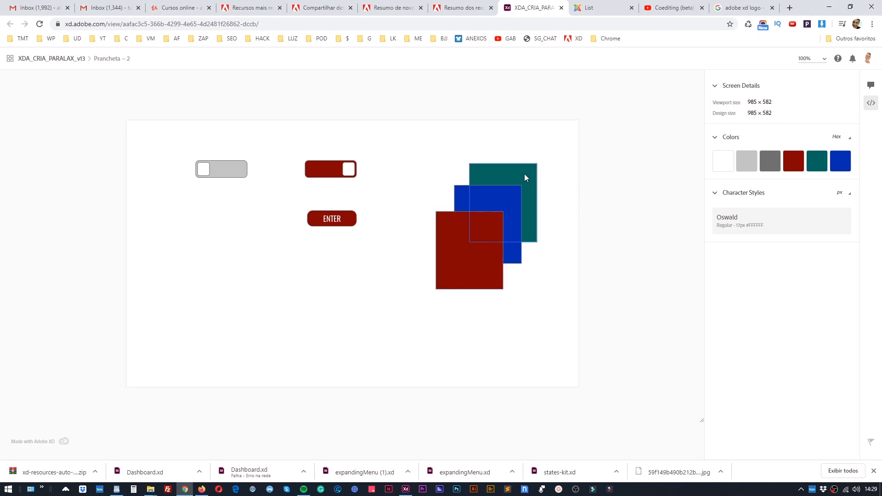
left_click(492, 225)
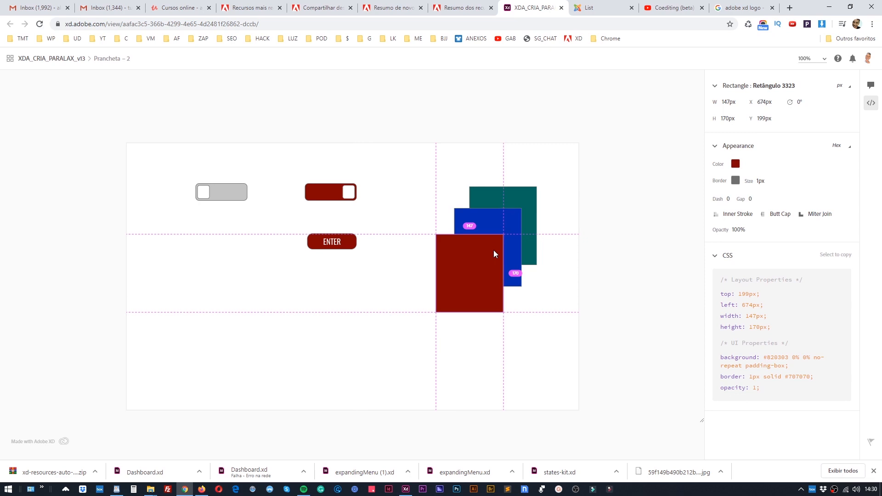
left_click(493, 250)
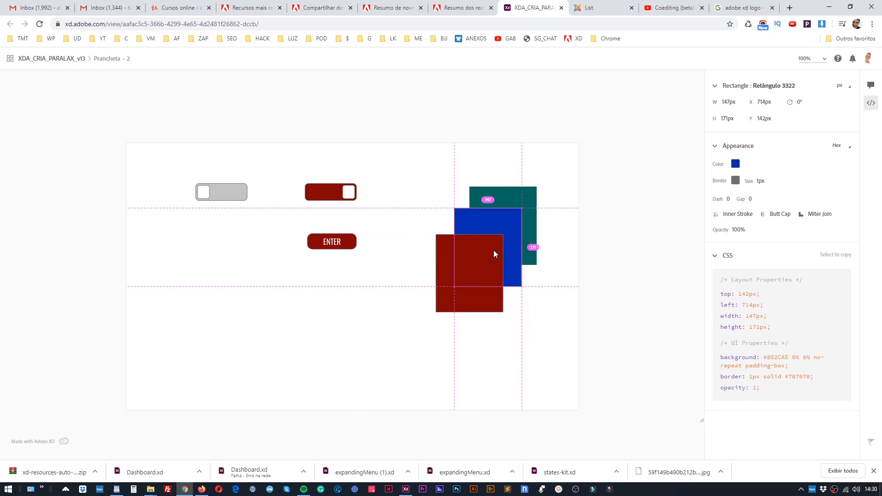
left_click(493, 250)
left_click(493, 250)
left_click(484, 252)
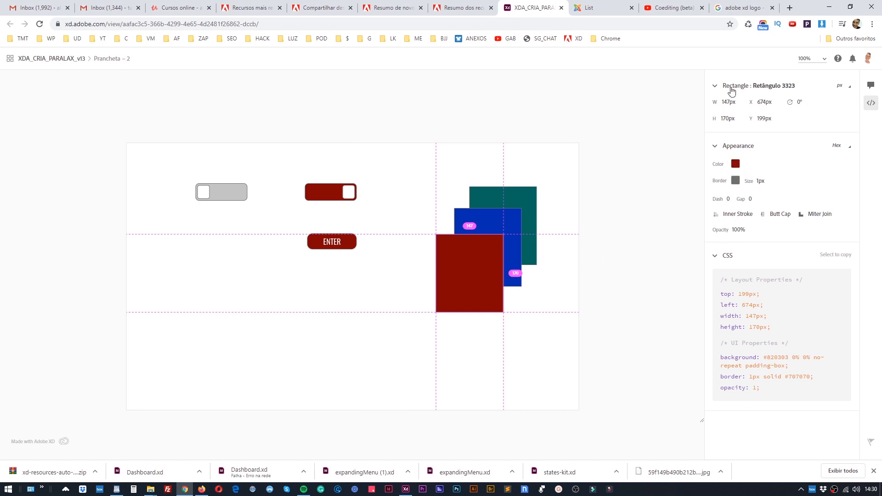
- Inspect the specs of the blue and teal stacked rectangles on the published page, cycling through the overlap back to the blue one
left_click(495, 253)
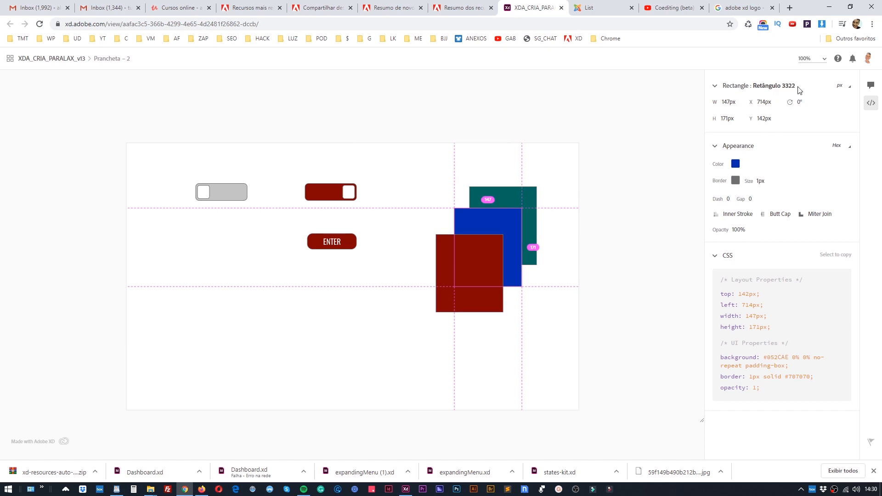
mouse_move(735, 165)
left_click(500, 247)
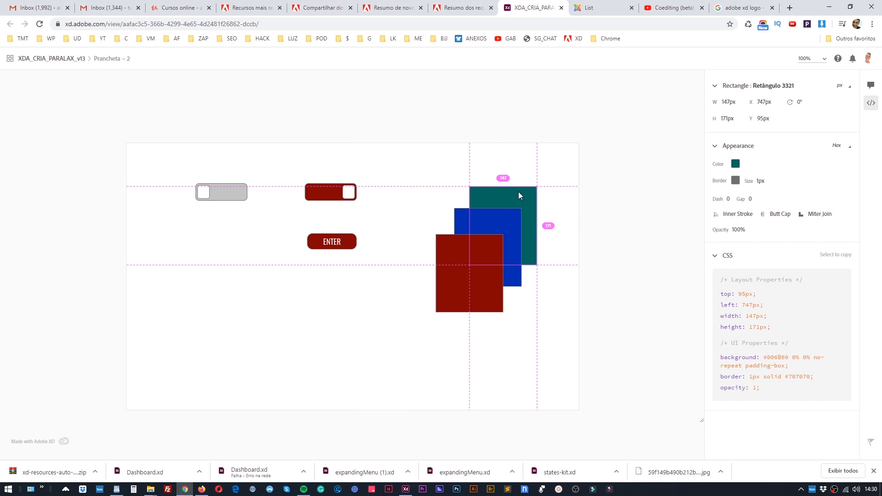
left_click(494, 255)
left_click(494, 255)
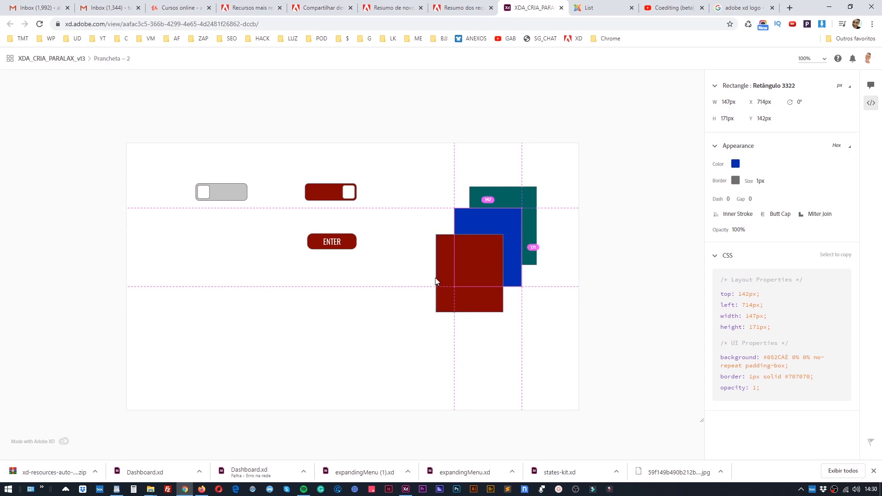
- Return to Adobe XD, enter the prototype mode and bring the parallax artboards into view
key("alt+Tab")
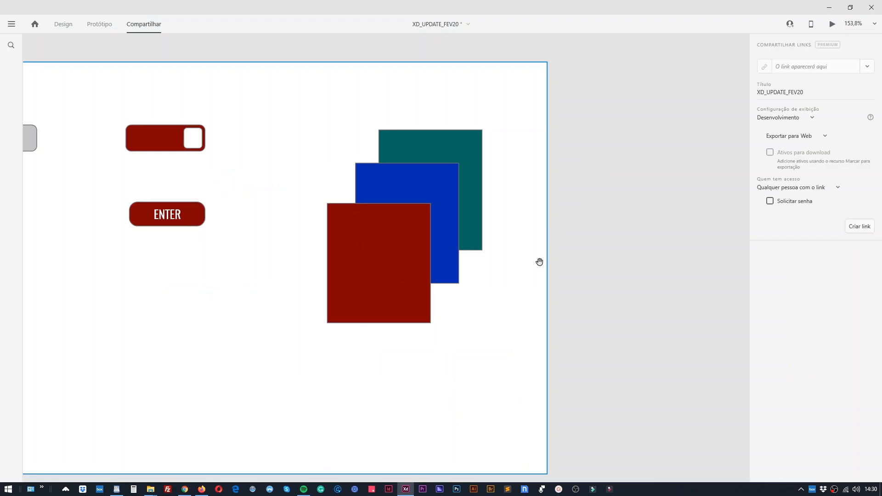
scroll(335, 221, "down", 3)
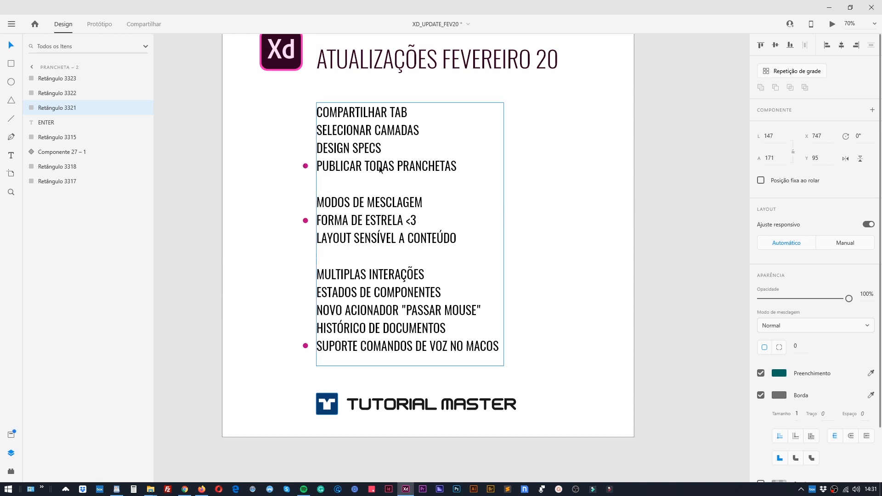
left_click(143, 26)
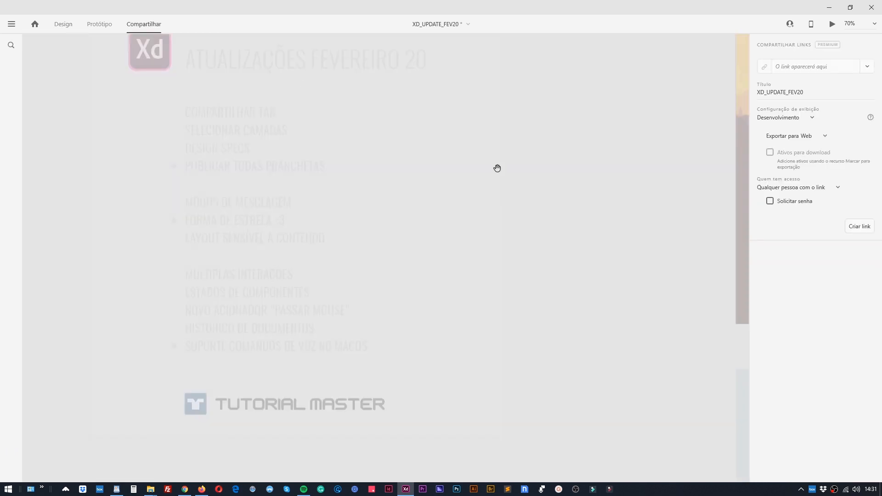
left_click(101, 25)
scroll(497, 138, "down", 10)
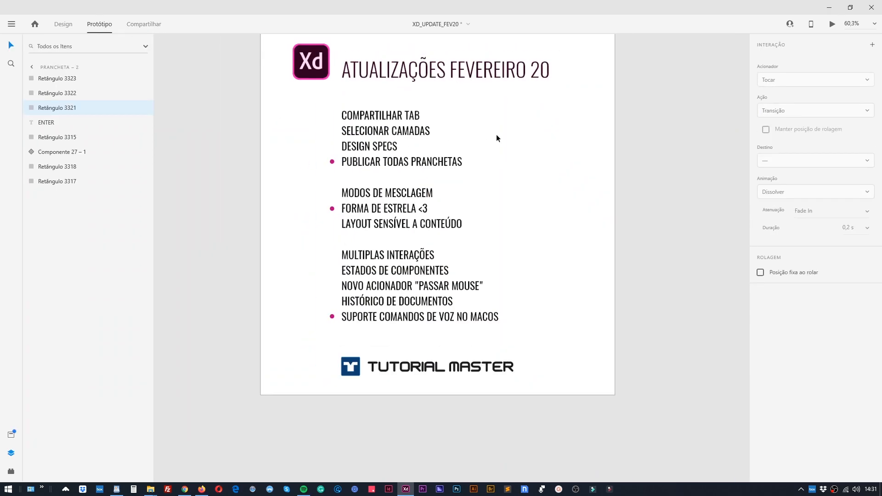
left_click_drag(627, 181, 413, 189)
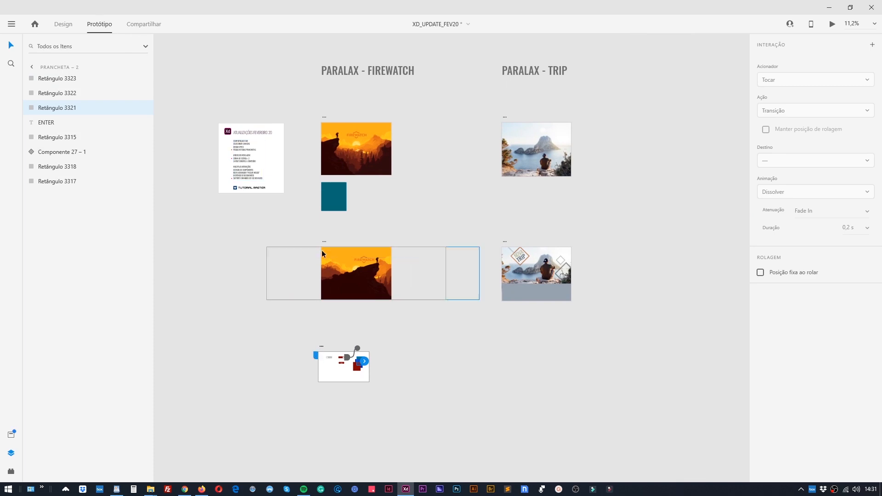
- Examine the prototype connections of FIRE ORIGINAL, FIRE ORIGINAL 2 and Prancheta – 2, including the home marker of Prancheta – 2
left_click(324, 118)
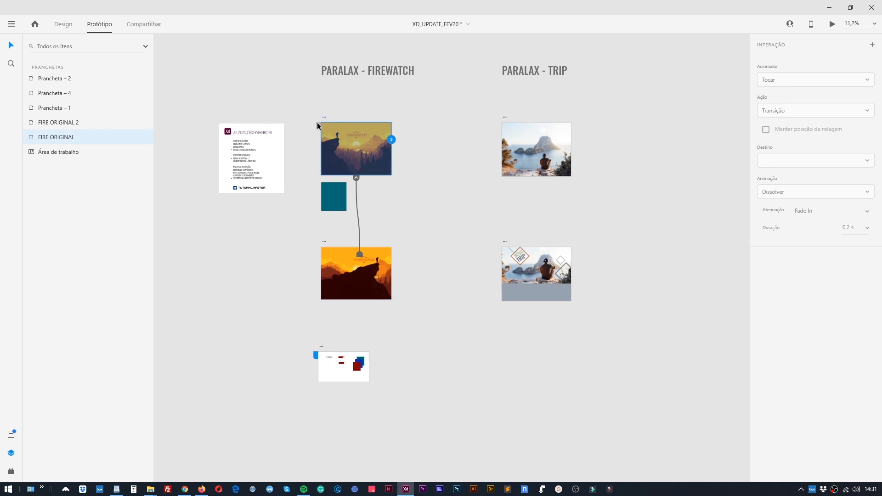
left_click(324, 242)
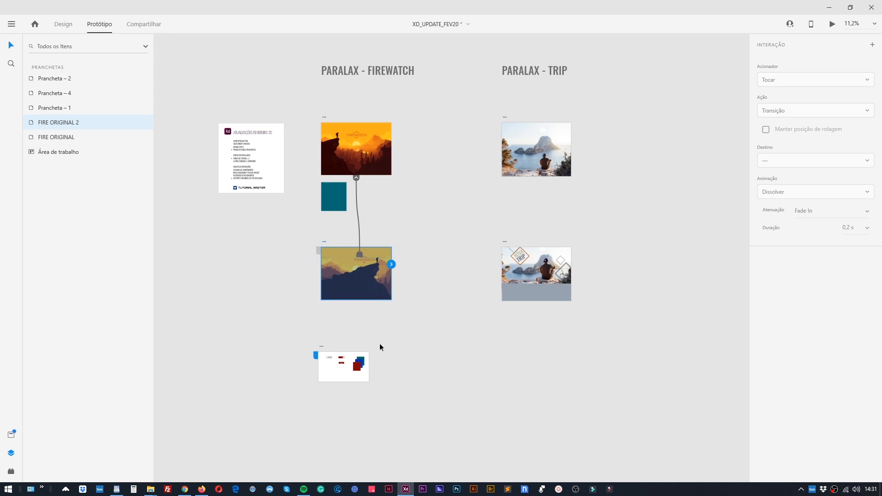
left_click_drag(392, 337, 309, 403)
left_click(406, 380)
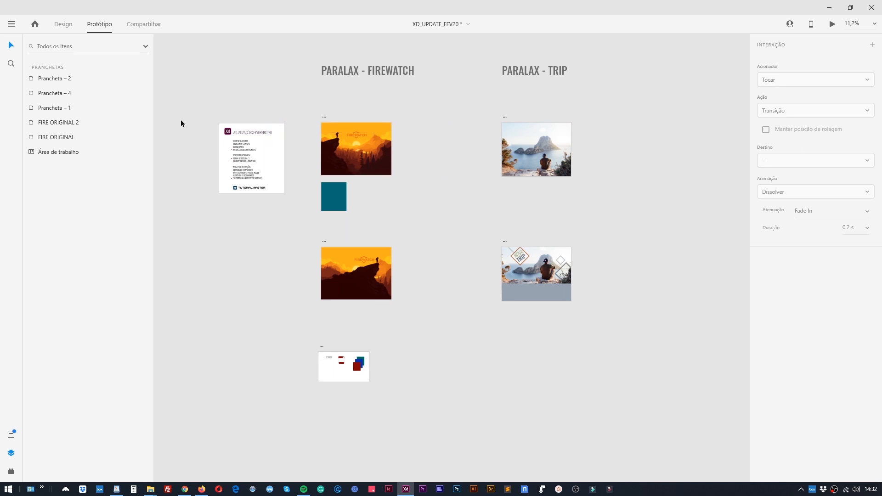
left_click(322, 359)
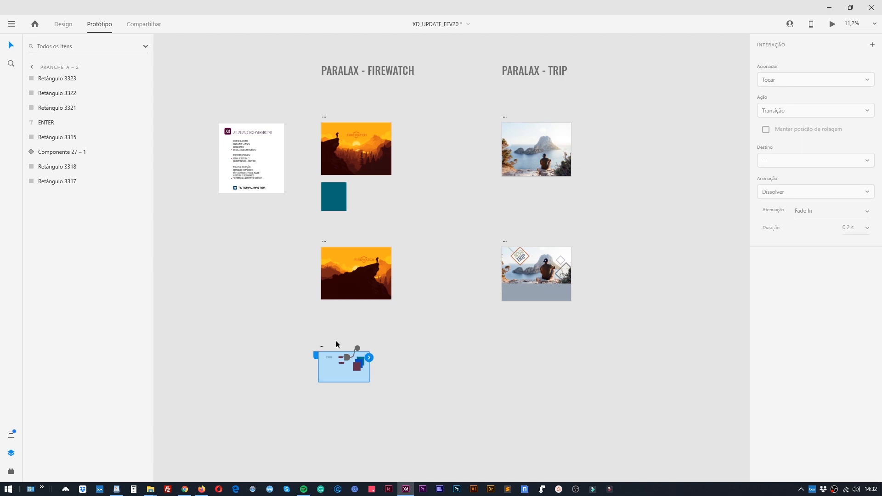
left_click(317, 357)
- Select the text block listing the February updates and switch to the design mode
scroll(248, 168, "up", 5)
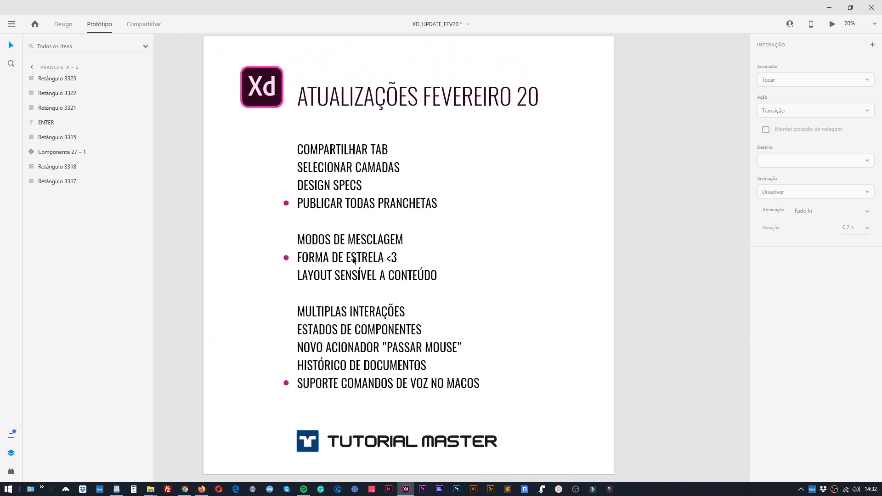
left_click(342, 245)
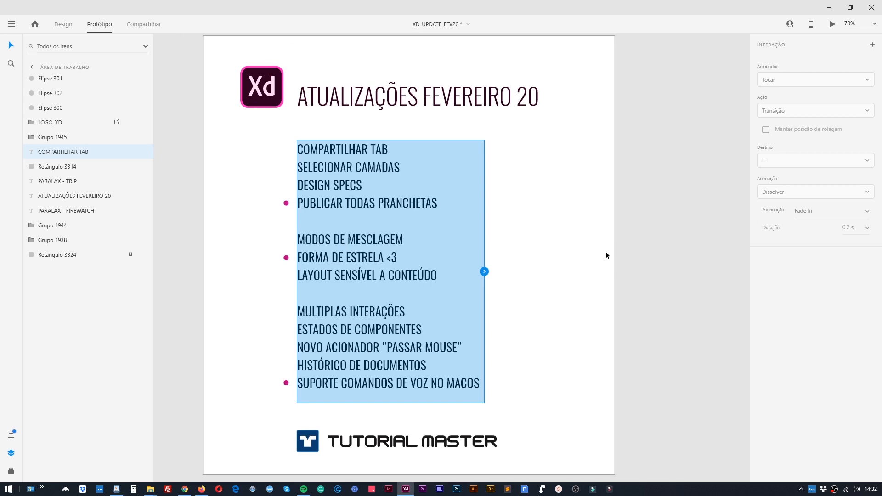
left_click(63, 26)
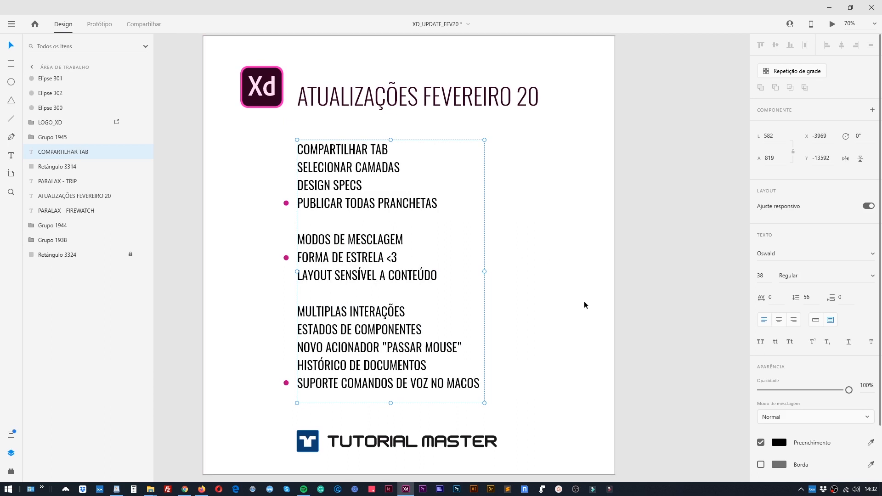
- Move the teal rectangle onto the FIRE ORIGINAL artboard over the landscape and enlarge it to about 593 × 949
scroll(606, 292, "down", 4)
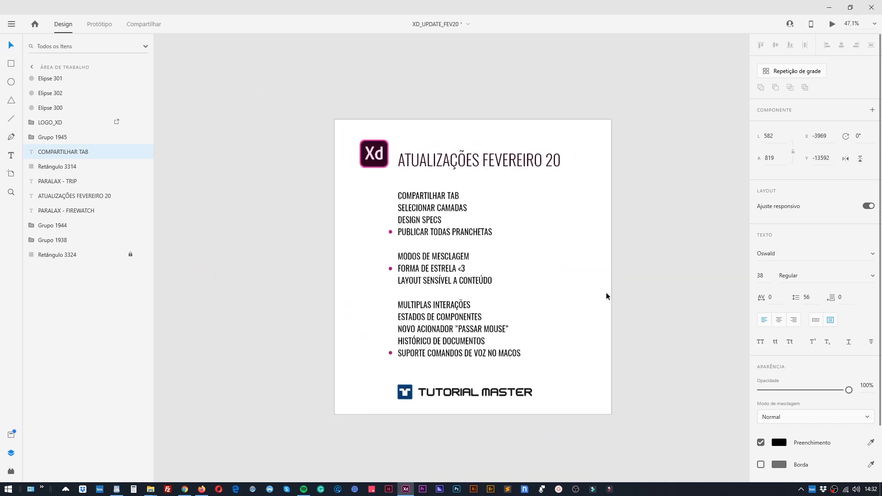
left_click_drag(654, 320, 499, 330)
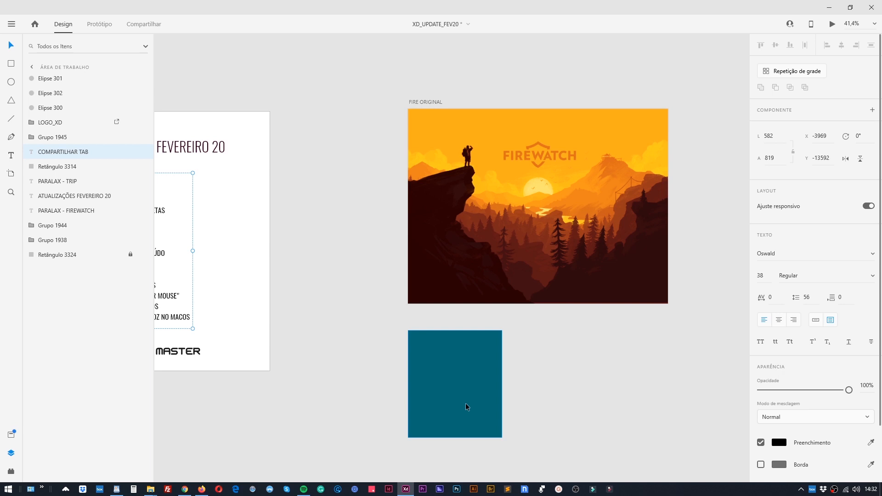
left_click_drag(463, 405, 465, 286)
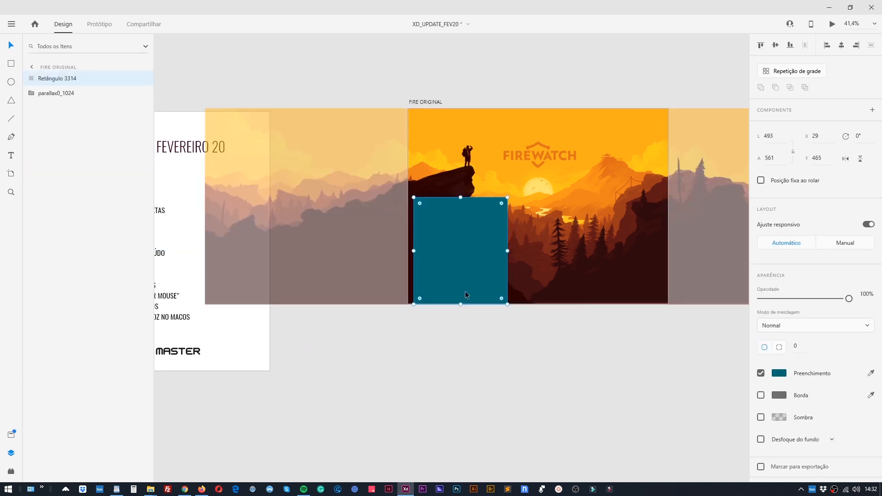
left_click_drag(507, 196, 526, 123)
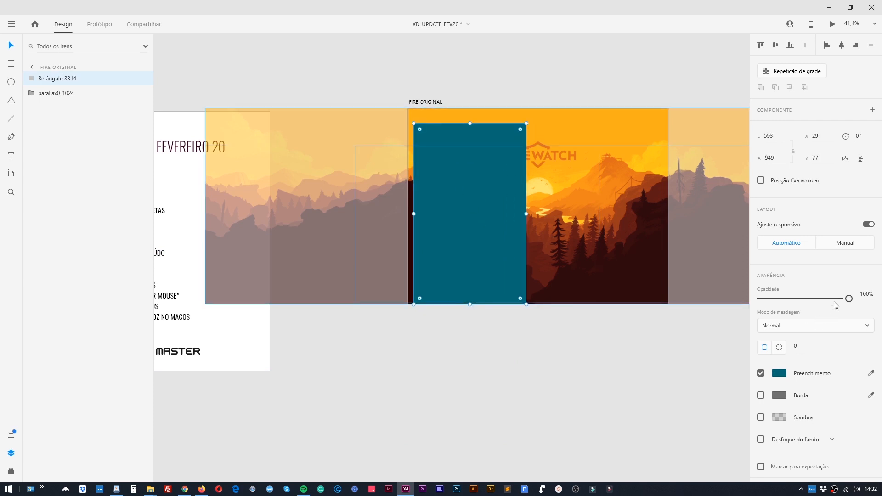
- Try the teal rectangle at 55% opacity, and restore it to 100%
left_click_drag(849, 298, 808, 299)
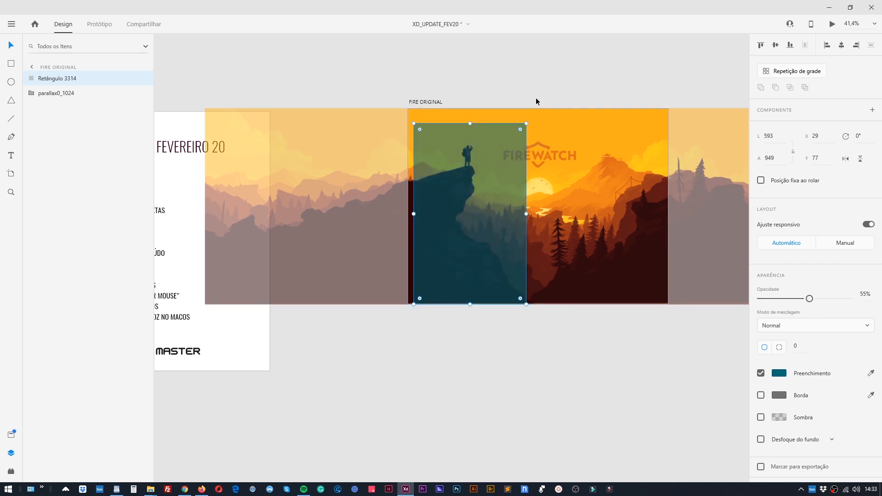
left_click_drag(808, 299, 850, 298)
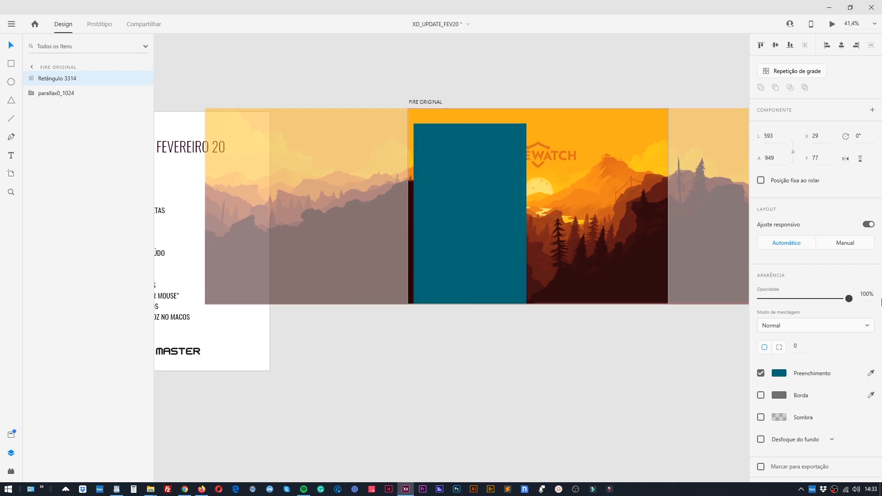
- Try the Escurecer, Multiplicar and Superexposição de cores blend modes on the teal rectangle
left_click(867, 327)
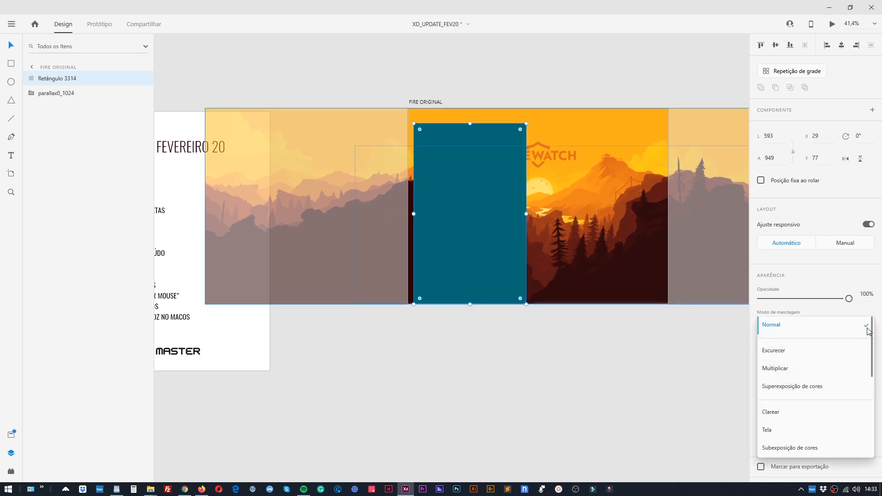
left_click(836, 352)
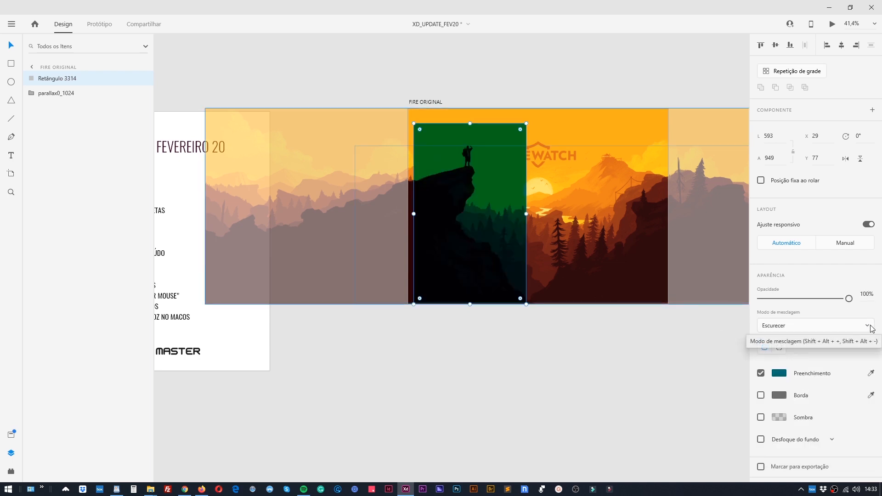
left_click(836, 326)
left_click(816, 321)
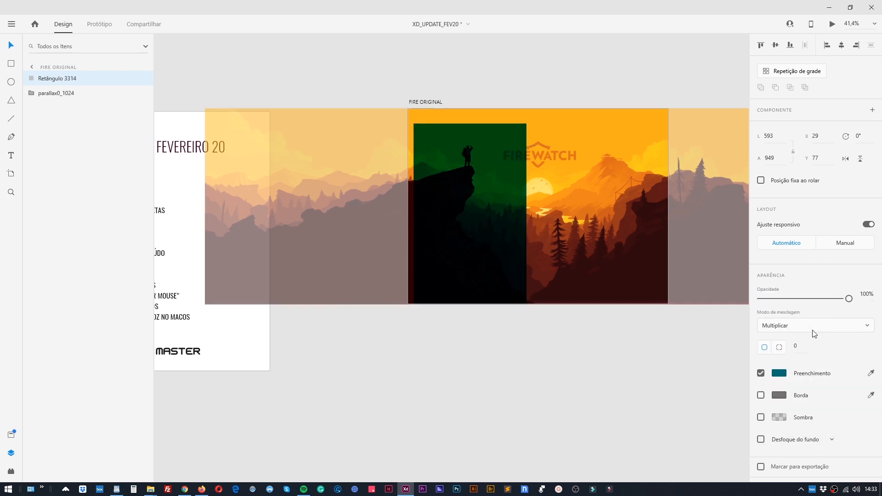
left_click(868, 328)
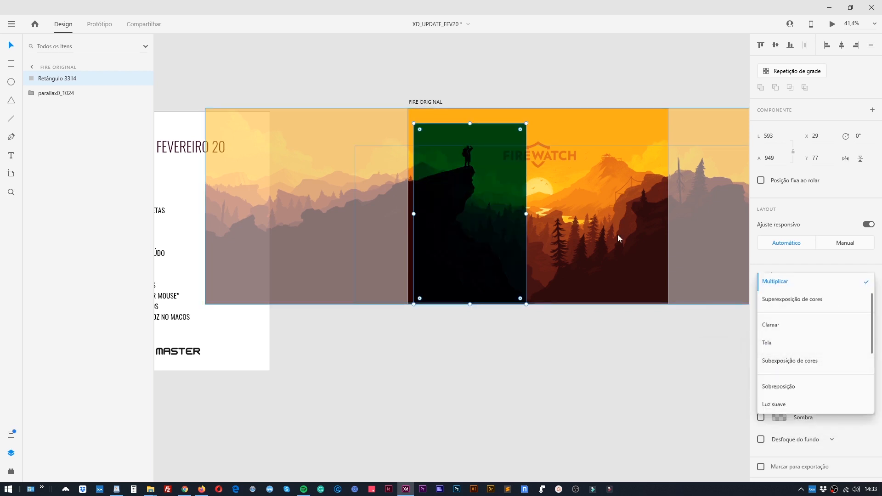
left_click(829, 304)
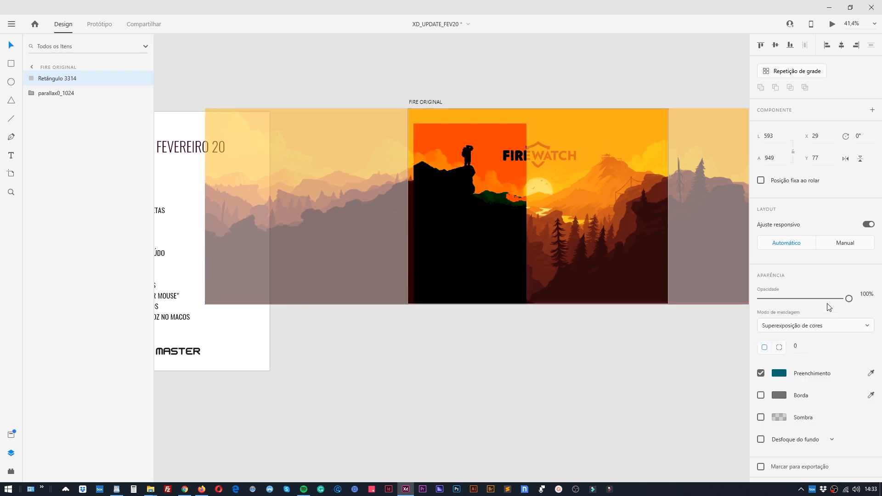
- Apply the Clarear blend mode to the teal rectangle, try Sobreposição and undo that last change
left_click(867, 325)
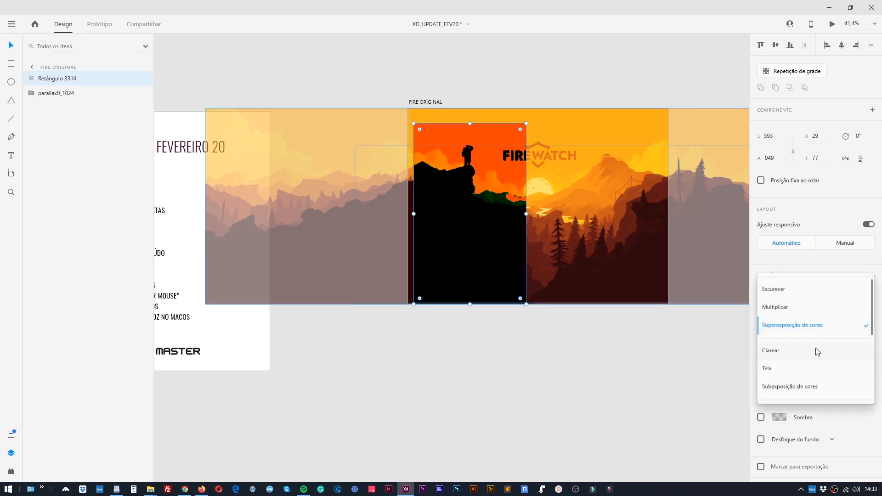
left_click(815, 348)
left_click(867, 325)
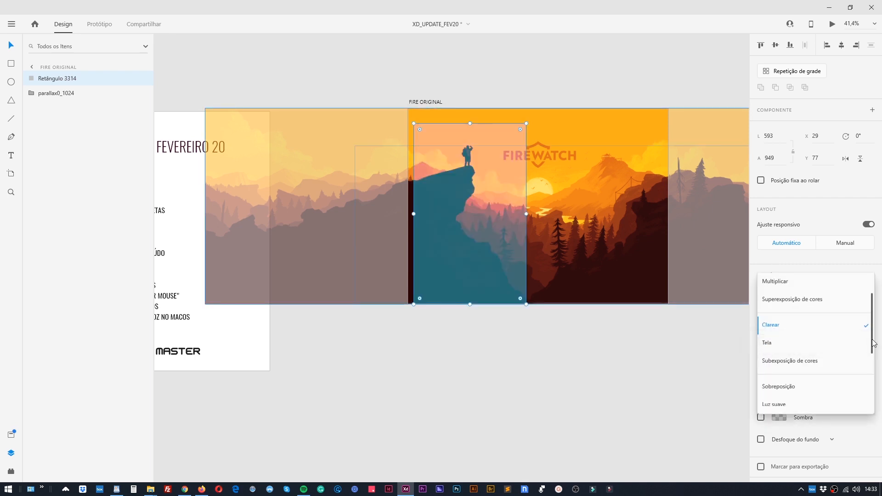
mouse_move(872, 345)
left_mouse_down()
mouse_move(875, 409)
mouse_move(866, 359)
left_mouse_up()
left_click(804, 353)
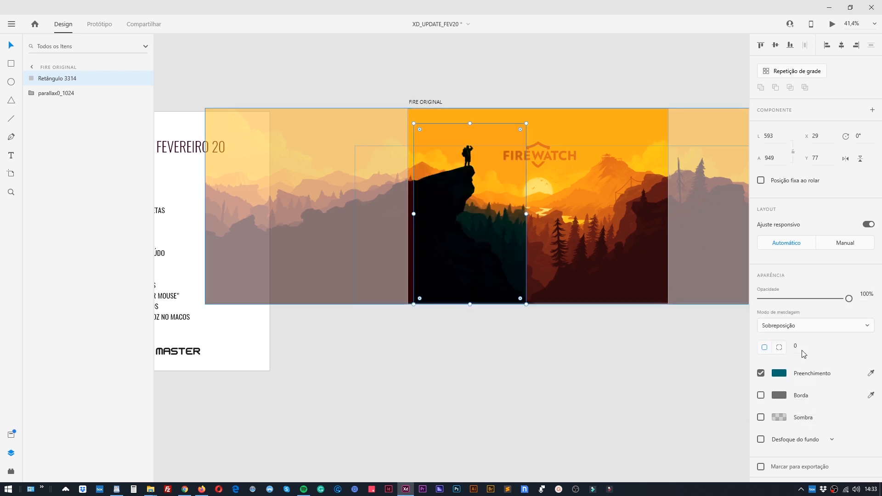
key("ctrl+z")
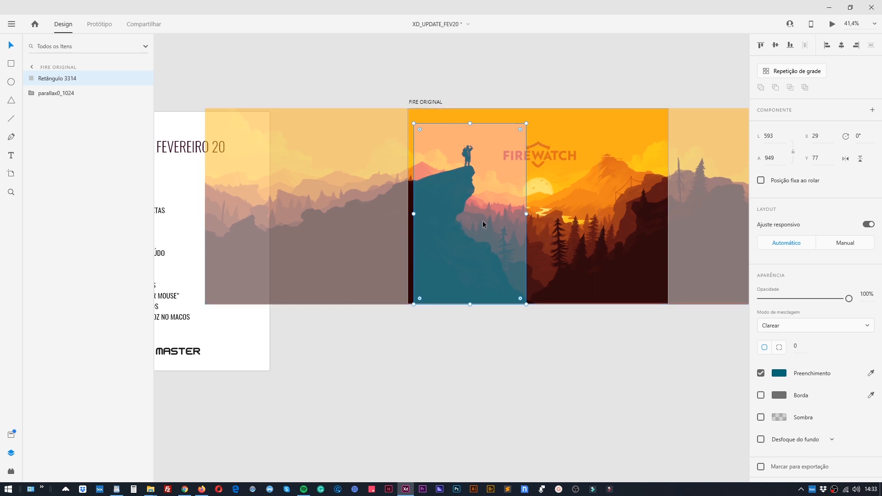
- Cycle the teal rectangle through the successive blend modes, ending on Subexposição de cores, and keep the rectangle selected
left_click(873, 326)
left_click(881, 324)
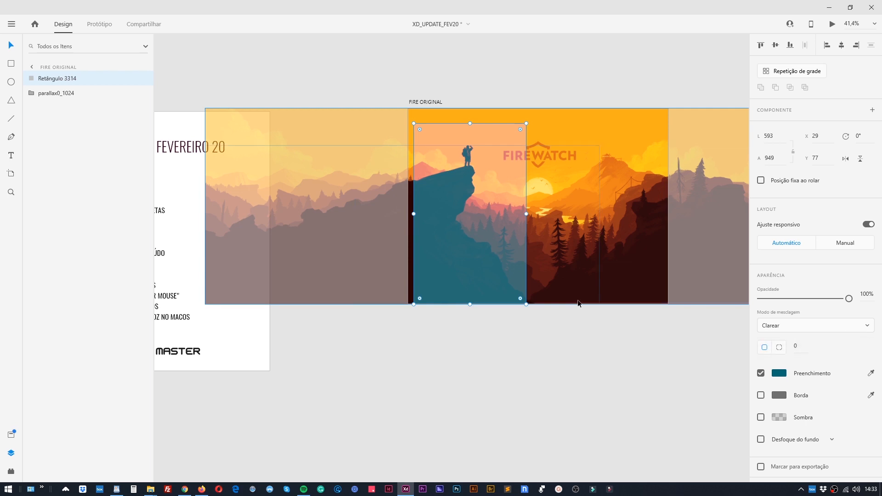
key("alt")
key("Up")
key("Up")
key("Up")
key("Up")
key("Up")
key("Up")
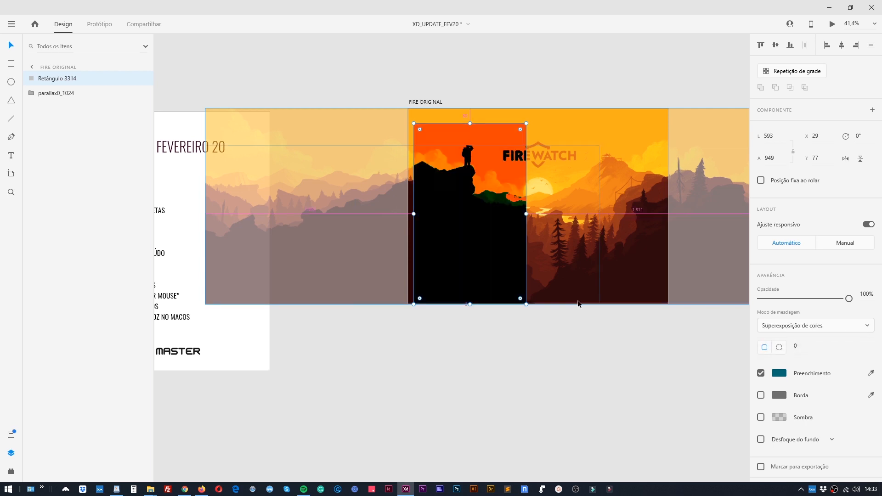
key("Up")
key("Up")
key("Up")
key("Up")
key("Up")
key("Up")
key("Up")
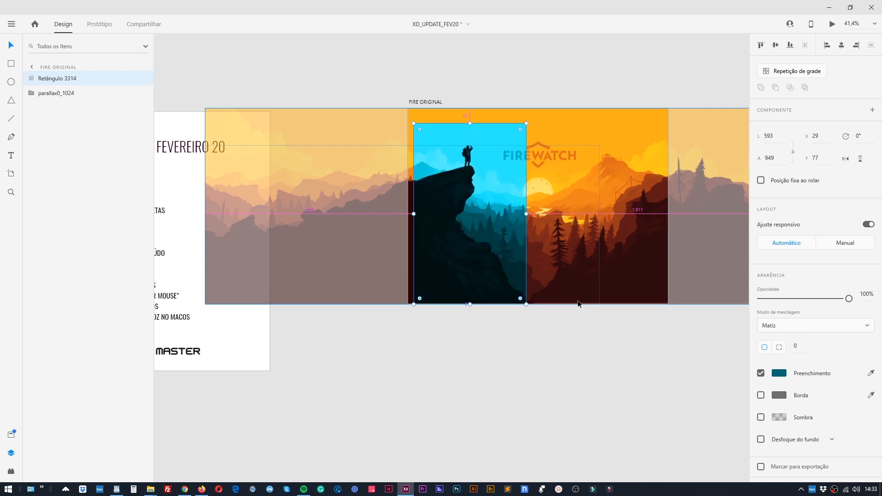
key("Up")
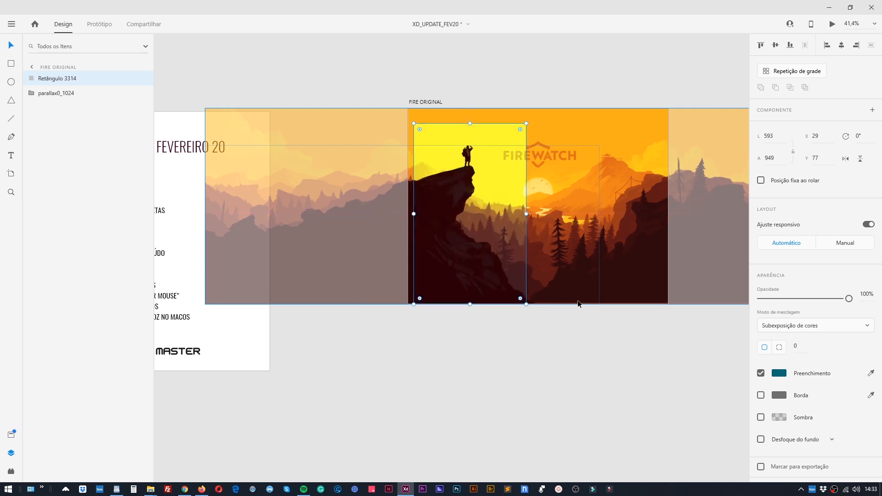
left_click(423, 352)
left_click(462, 230)
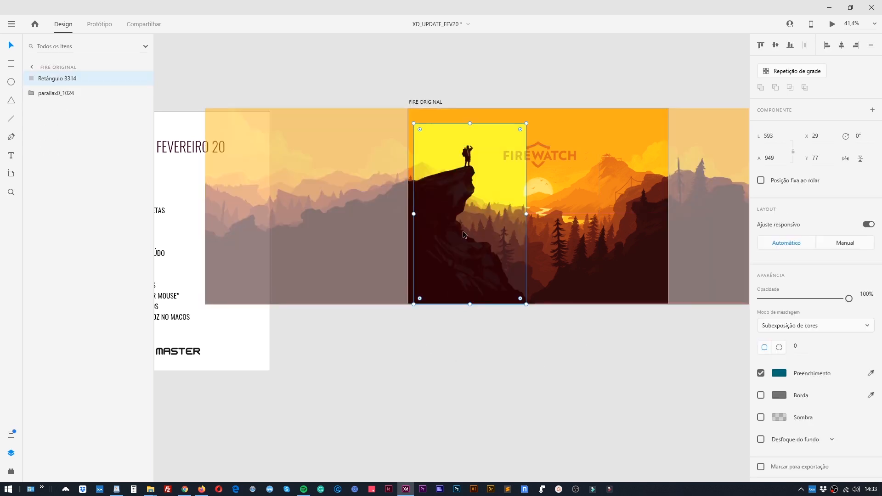
- Delete the teal rectangle from the FIRE ORIGINAL artboard
key("Delete")
scroll(348, 284, "left", 5)
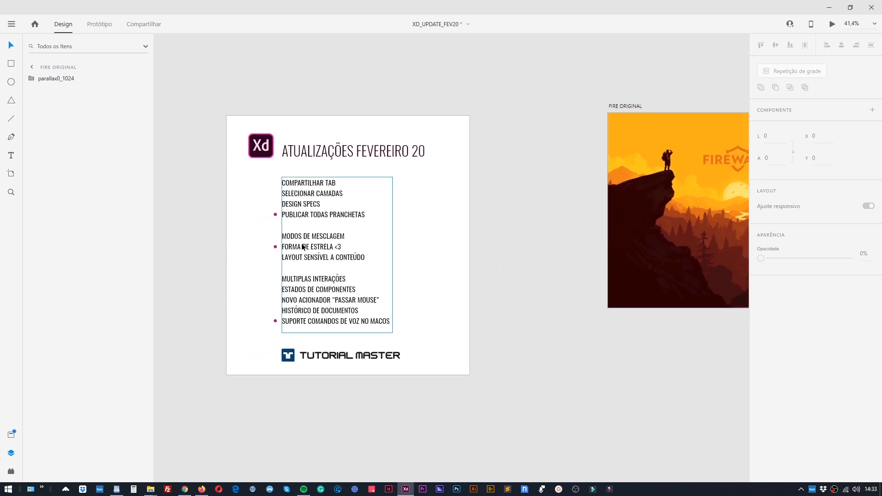
- Draw a five-cornered polygon about 309 by 268 on the empty canvas below the artboards, and shape it into a star with a 47% ratio
left_click(12, 101)
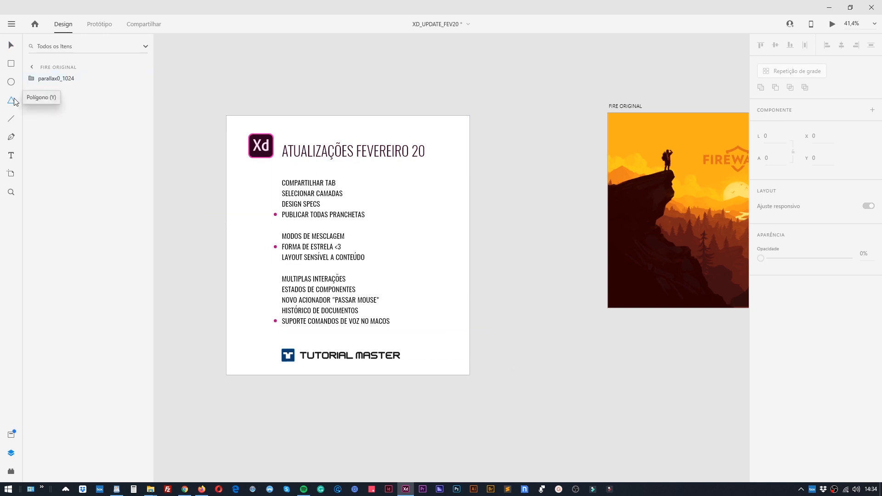
left_click_drag(561, 337, 620, 387)
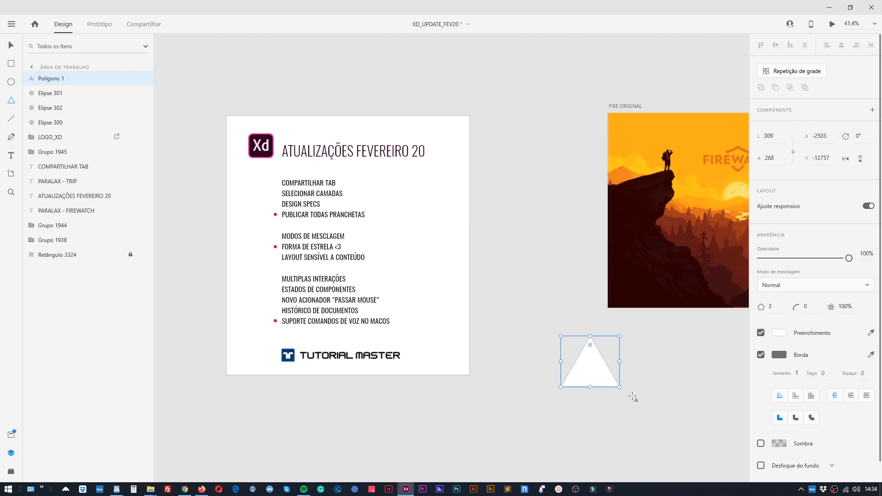
left_click(772, 307)
type("0")
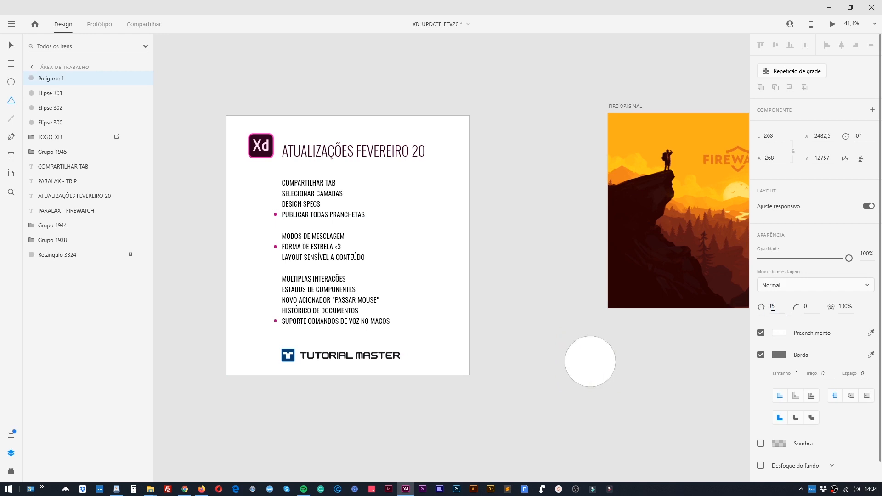
left_click(778, 310)
left_click(778, 310)
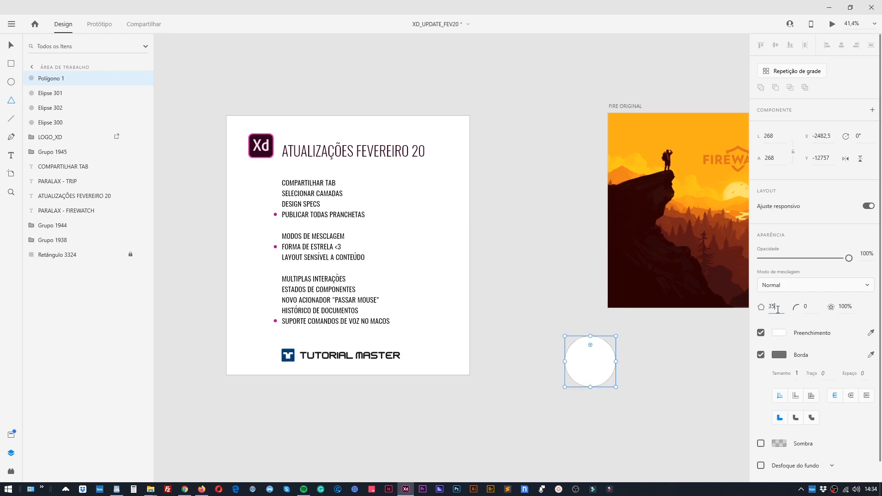
key("BackSpace")
key("BackSpace")
type("5")
key("Return")
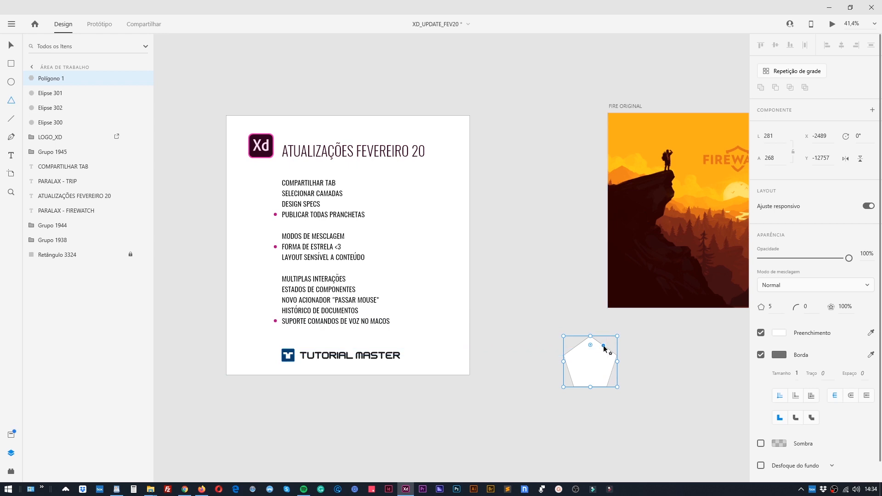
mouse_move(604, 348)
left_mouse_down()
mouse_move(600, 356)
mouse_move(610, 345)
mouse_move(596, 356)
left_mouse_up()
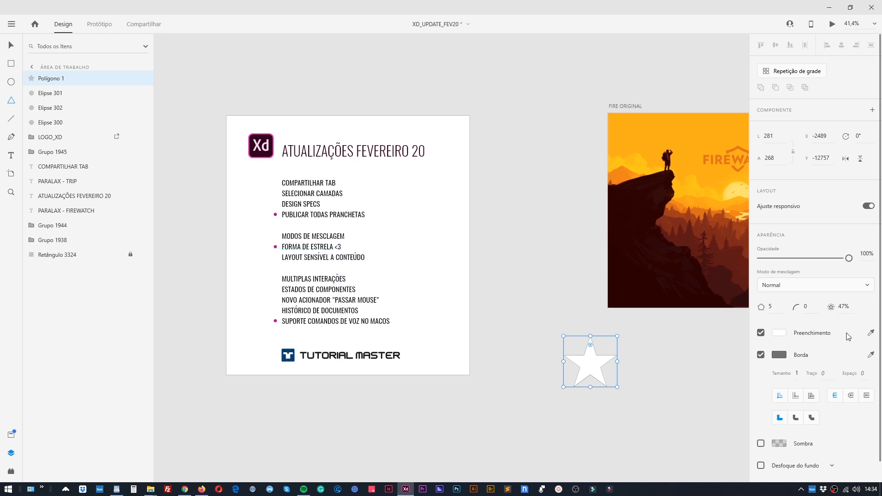
- Turn the star into a heart by entering <3 as its corner count, and delete the heart
left_click(774, 306)
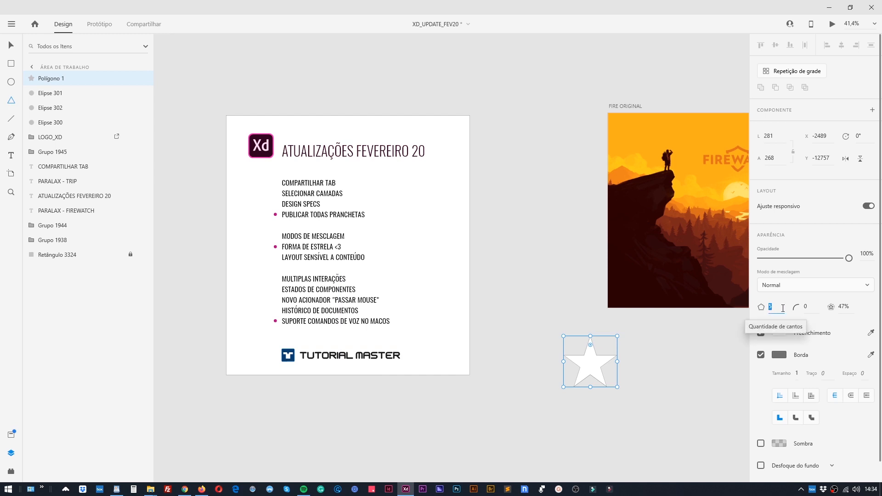
type("4")
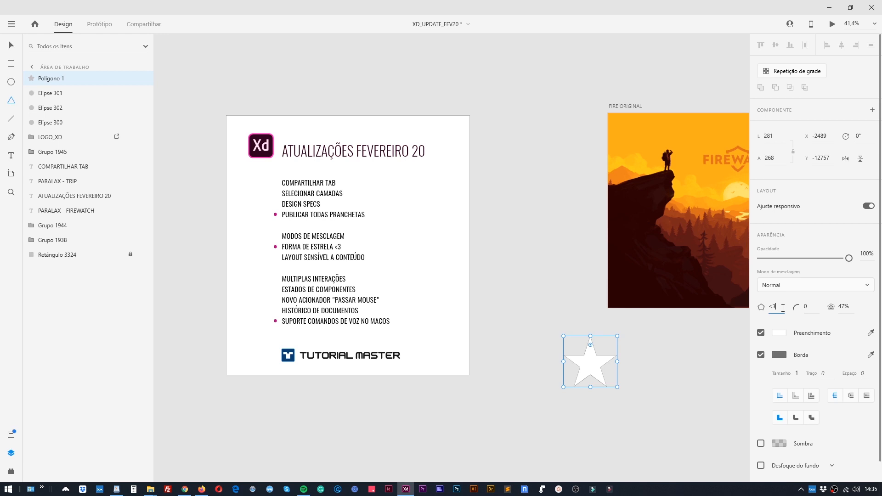
type("<3")
key("Return")
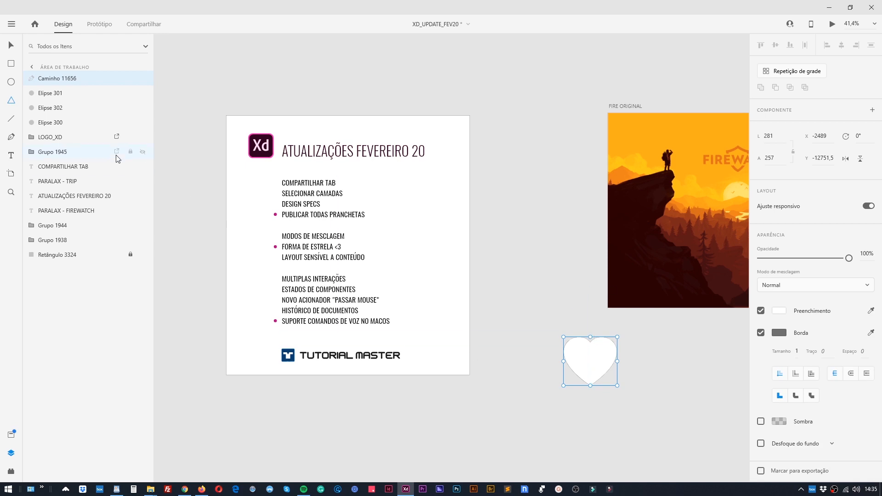
left_click(11, 45)
key("Delete")
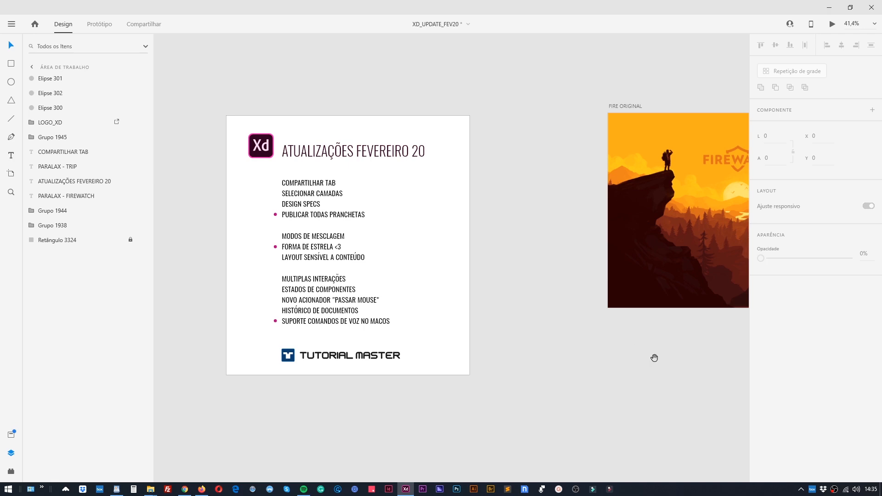
- Move the ENTER label and its red rectangle together beneath the grey toggle on Prancheta – 2, to X 155, Y 197
left_click_drag(653, 359, 424, 218)
scroll(546, 328, "down", 2)
left_click_drag(557, 412, 531, 218)
scroll(570, 356, "down", 3)
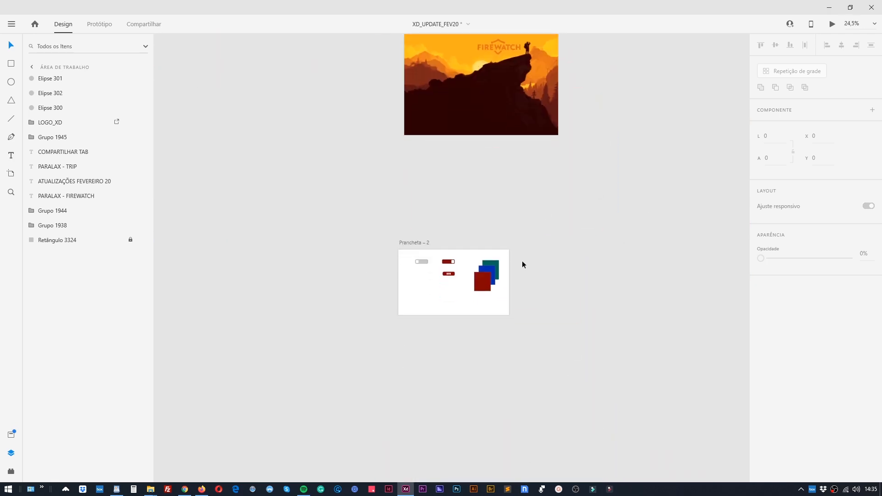
scroll(442, 276, "up", 7)
left_click(485, 252)
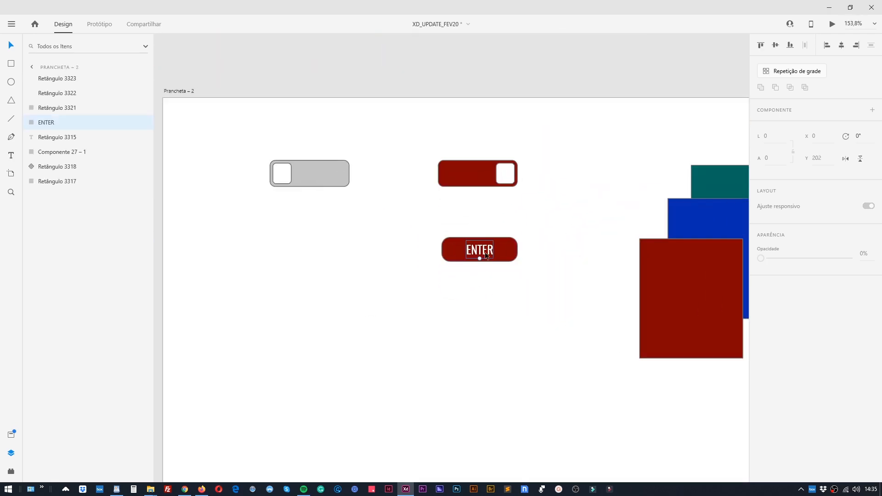
left_click(510, 254, "shift")
left_click_drag(510, 254, 342, 251)
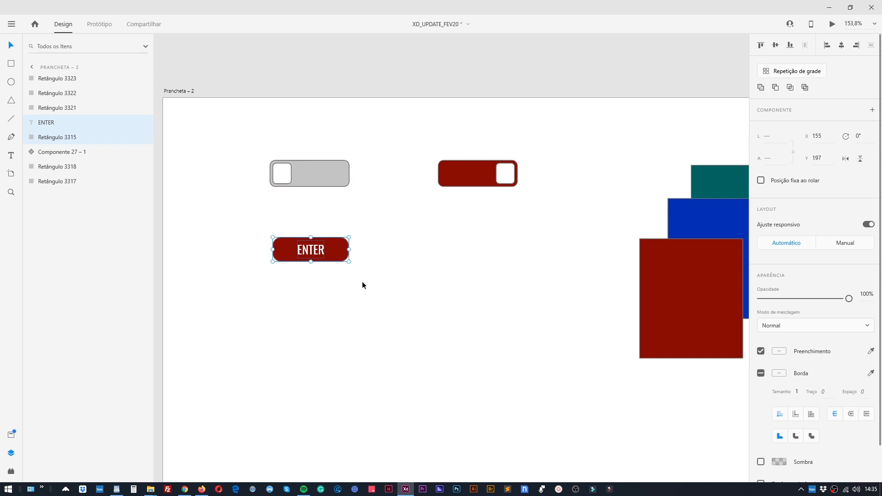
- Select the ENTER label and its red rectangle separately, try moving the label on its own, and undo that move
left_click(362, 297)
left_click(318, 255)
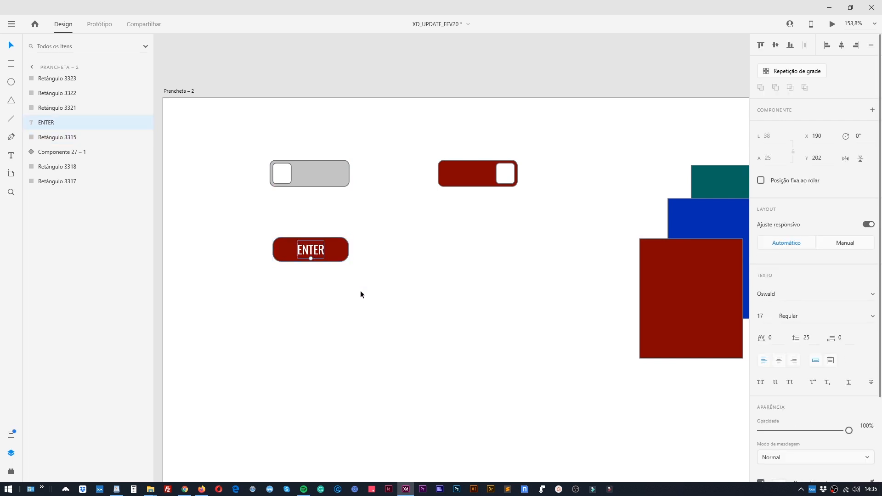
left_click(361, 295)
left_click(321, 256)
left_click(341, 253)
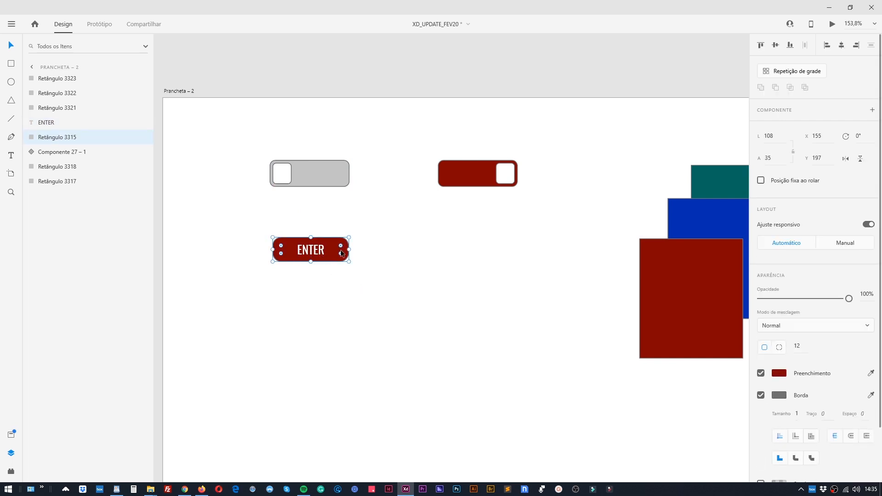
left_click(326, 257, "shift")
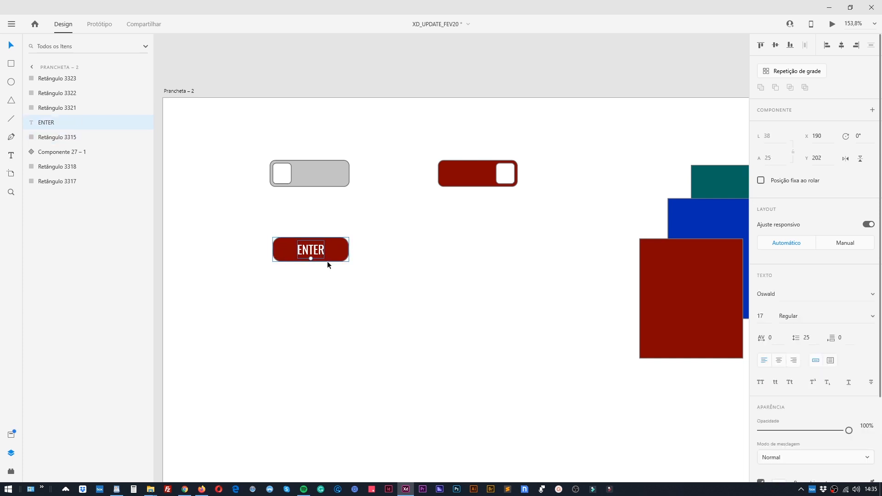
left_click(331, 285)
left_click(341, 260)
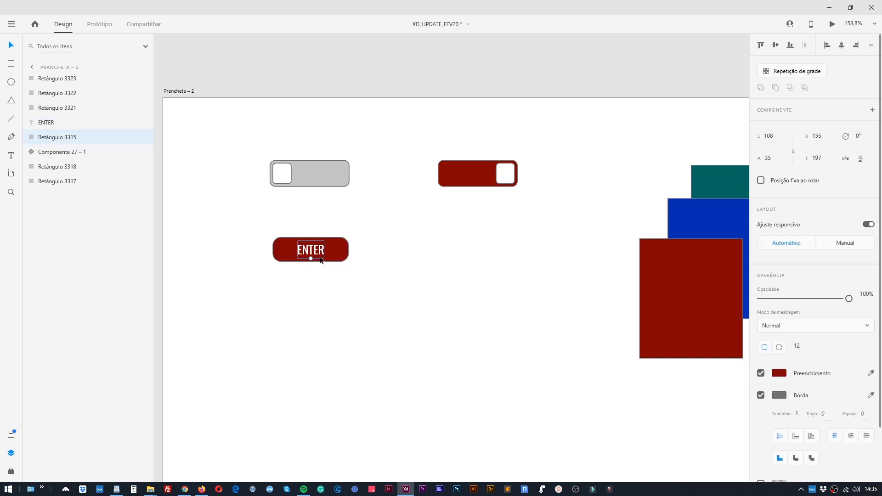
left_click_drag(316, 256, 324, 275)
key("ctrl+z")
- Try APERTE AQUI as the ungrouped button's label, and undo the text change
double_click(312, 255)
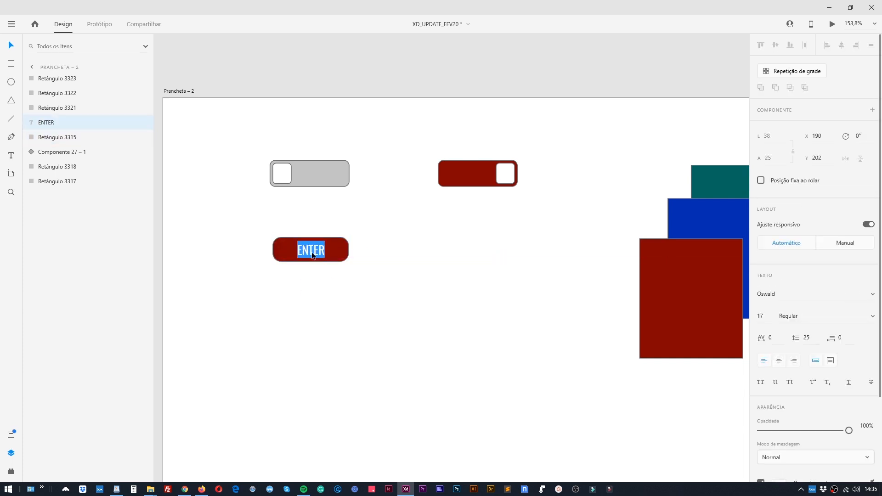
type("DIGITE")
type(" A")
key("BackSpace")
key("BackSpace")
key("BackSpace")
key("BackSpace")
key("BackSpace")
type("APERTE AQUI")
key("Escape")
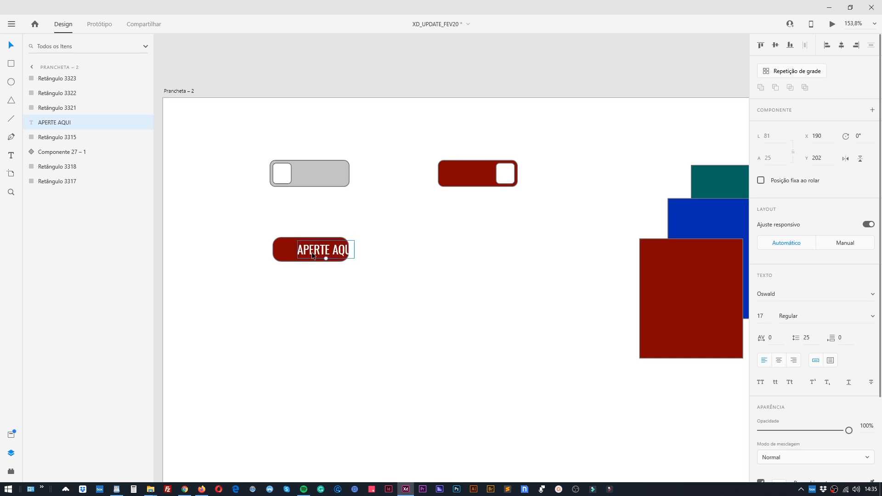
key("ctrl+z")
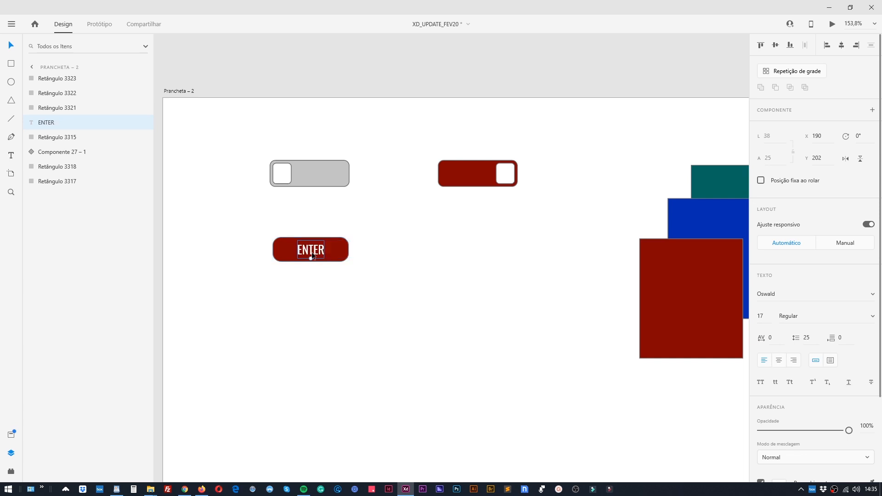
- Try sdsadasdas as the ungrouped button's label, undo the text change and clear the selection
double_click(311, 250)
type("sdsadasdas")
key("Escape")
left_click(289, 251)
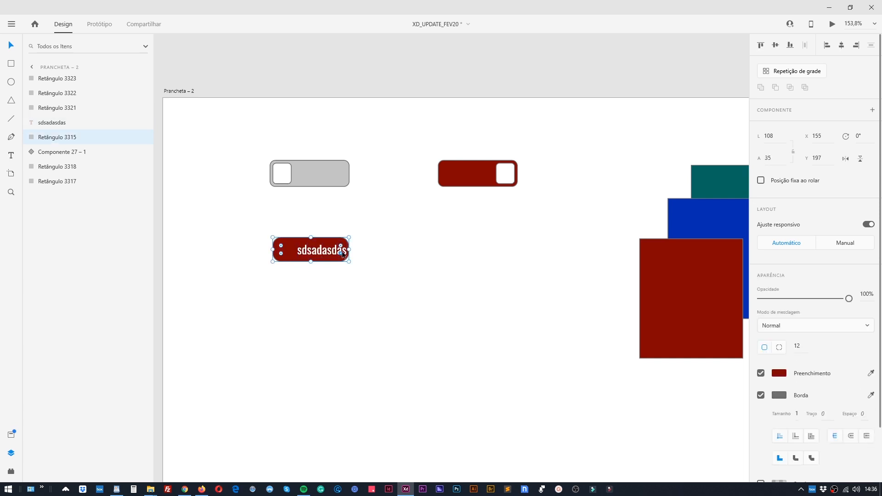
key("ctrl+z")
left_click(366, 275)
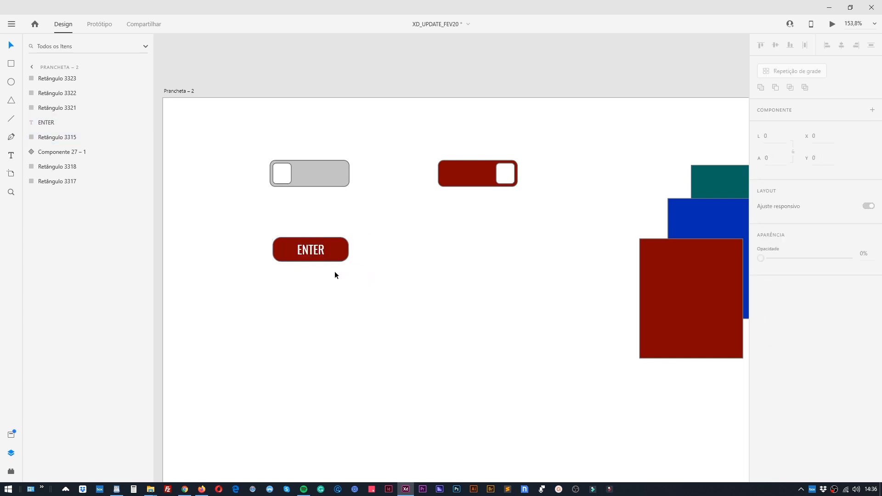
- Duplicate the ENTER label and its red rectangle beneath the red toggle, at X 392, Y 197
left_click(309, 252)
left_click(341, 256, "shift")
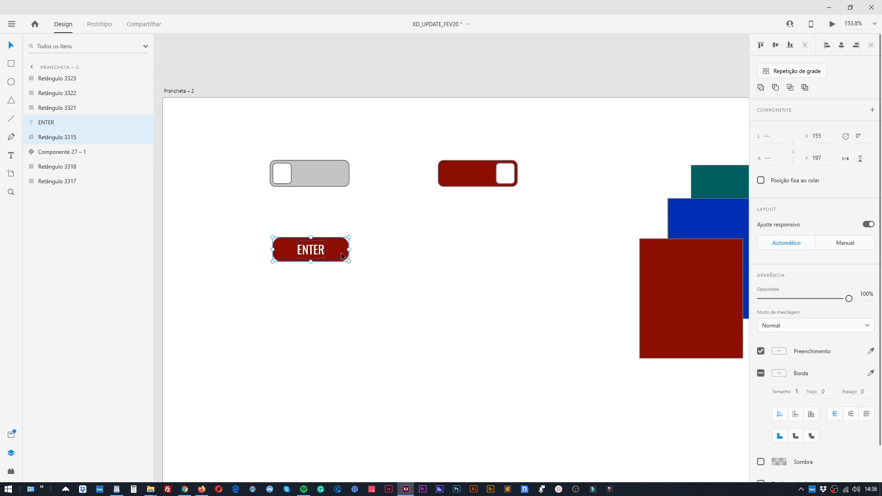
left_click_drag(341, 256, 504, 264)
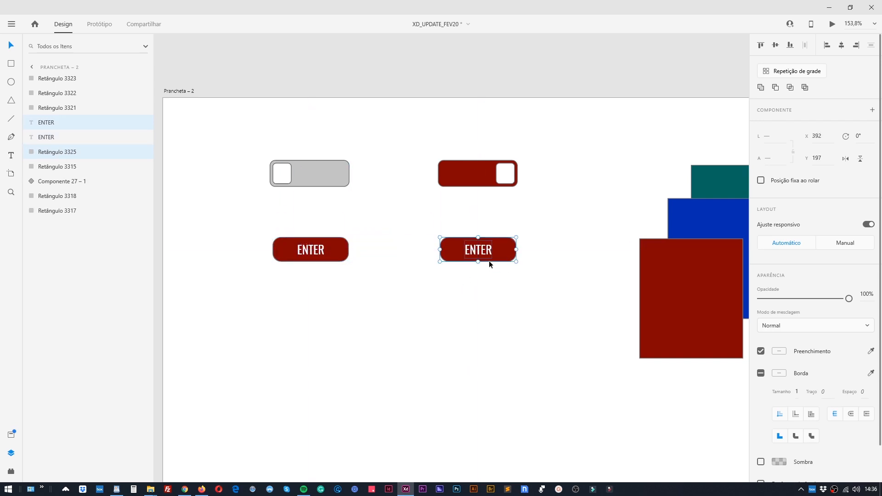
- Convert the duplicated ENTER label and its rectangle into a component
key("ctrl+k")
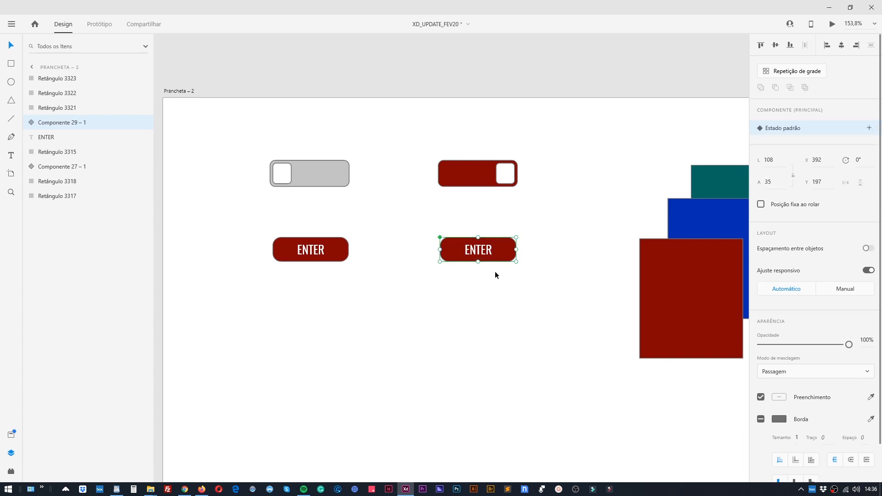
key("ctrl+z")
right_click(471, 249)
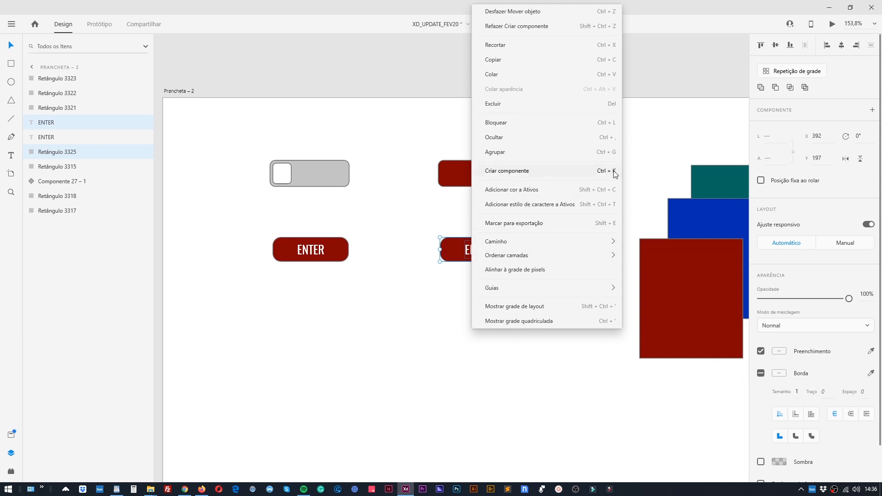
key("Escape")
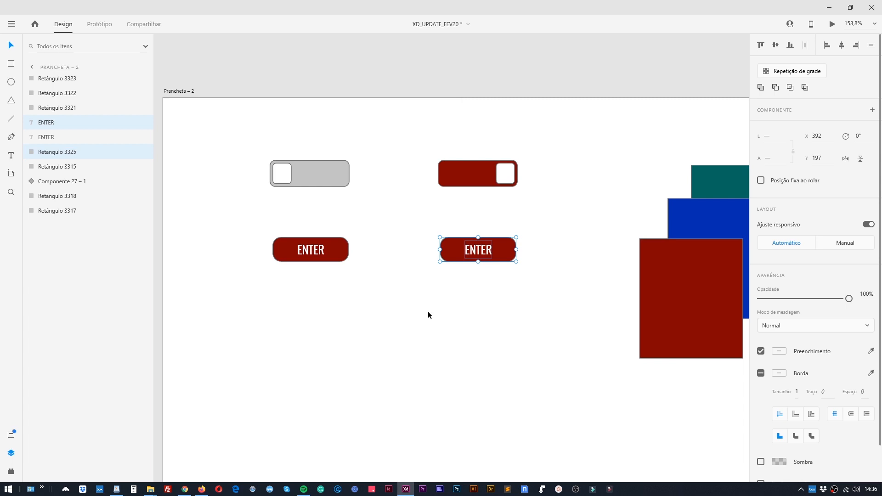
key("ctrl+k")
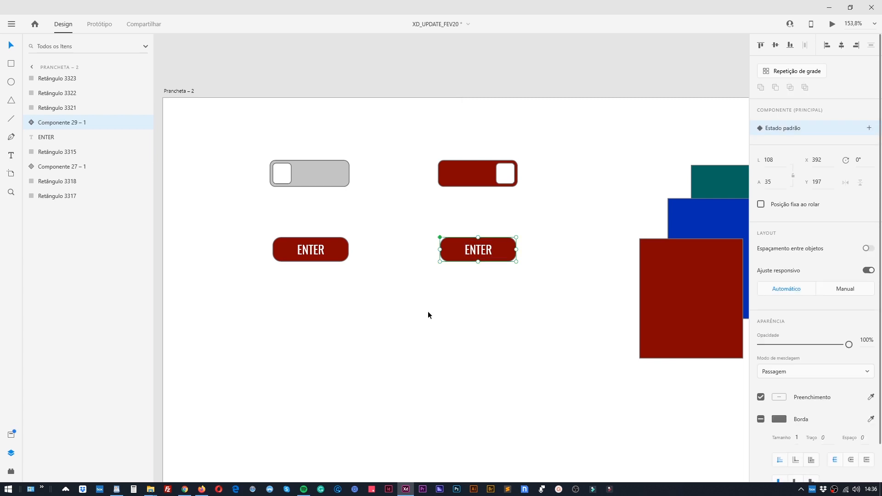
- Try DHFSDHFGSDHFGSD as the label inside the ENTER component, undo the text change and reselect the whole component
left_click(503, 273)
left_click(488, 252)
double_click(484, 252)
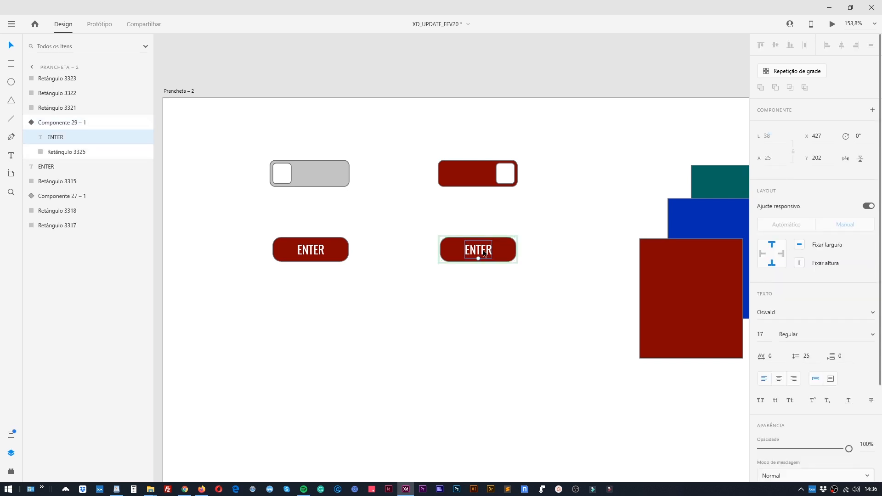
double_click(484, 253)
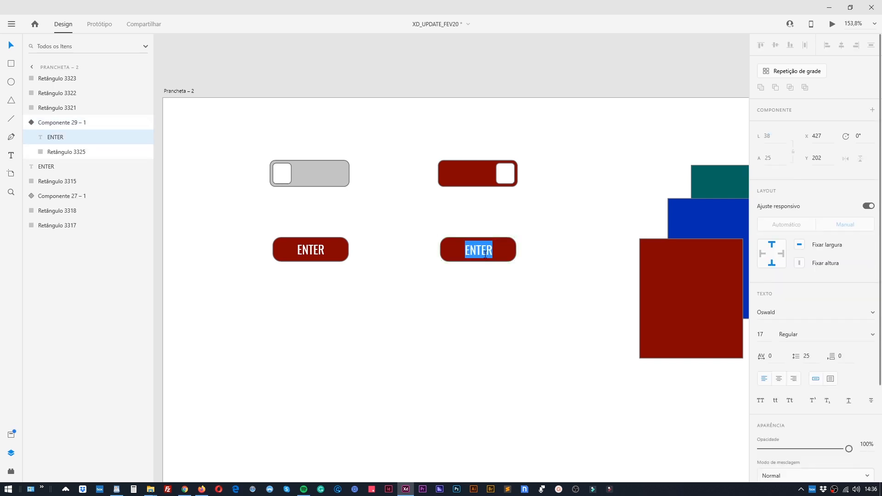
type("DHFSDHFGSDHFGSDH")
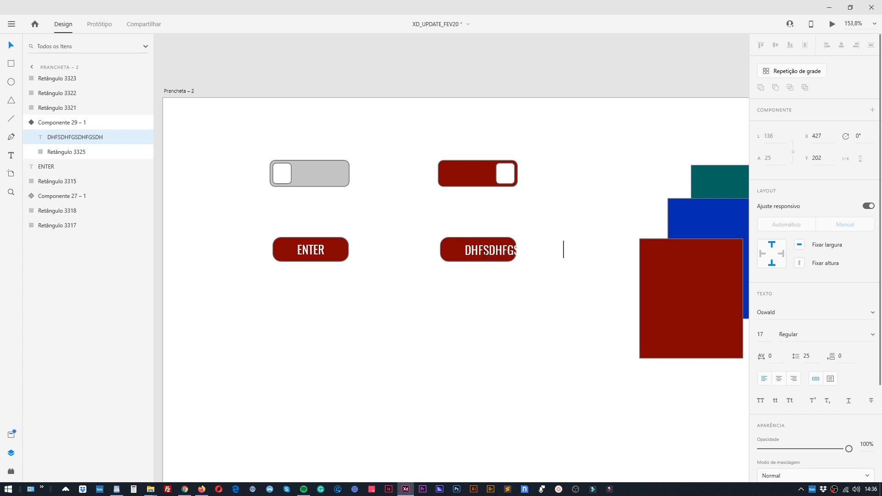
key("BackSpace")
key("Escape")
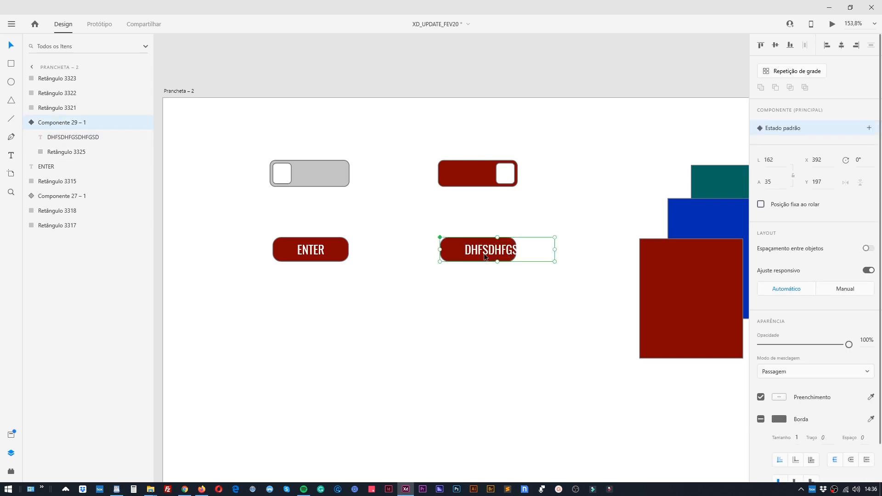
key("ctrl+z")
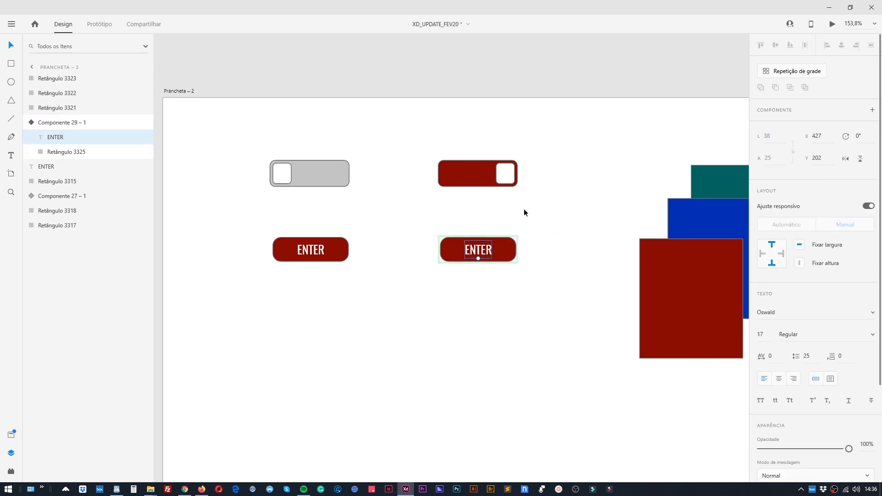
key("Escape")
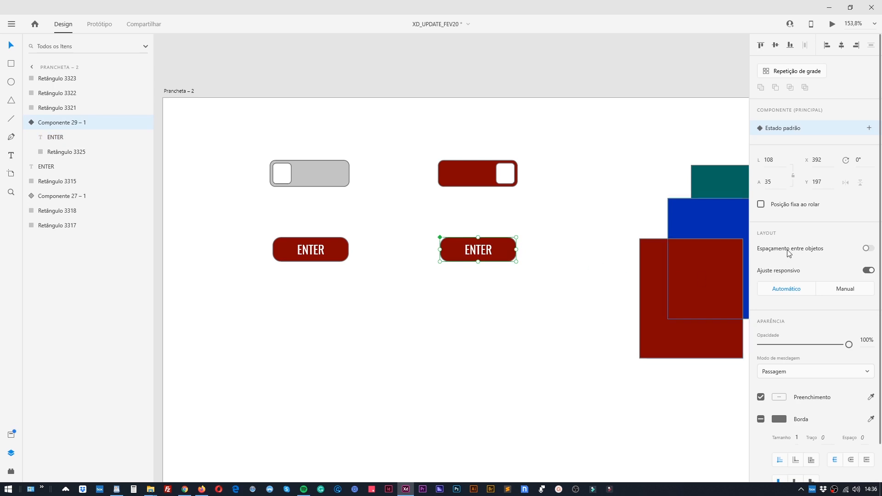
- Enable Espaçamento entre objetos on the duplicated ENTER component and try adjusting its right-edge padding directly on the canvas
left_click(867, 249)
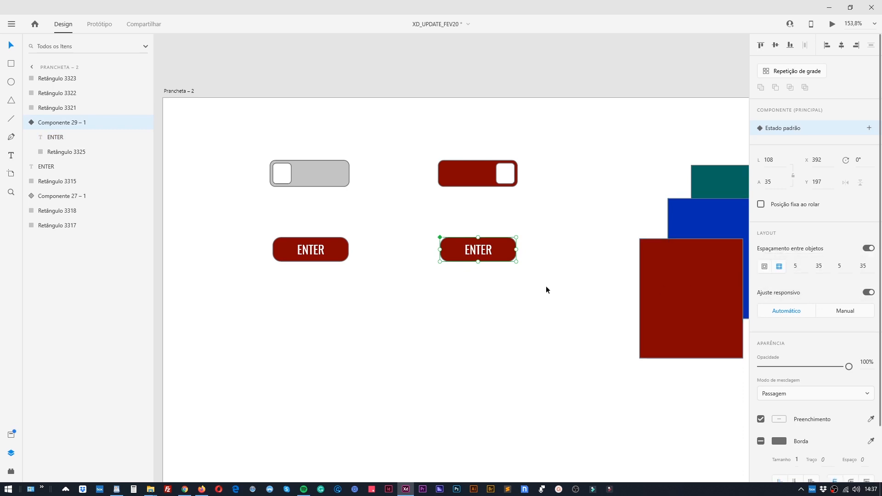
key("ctrl+3")
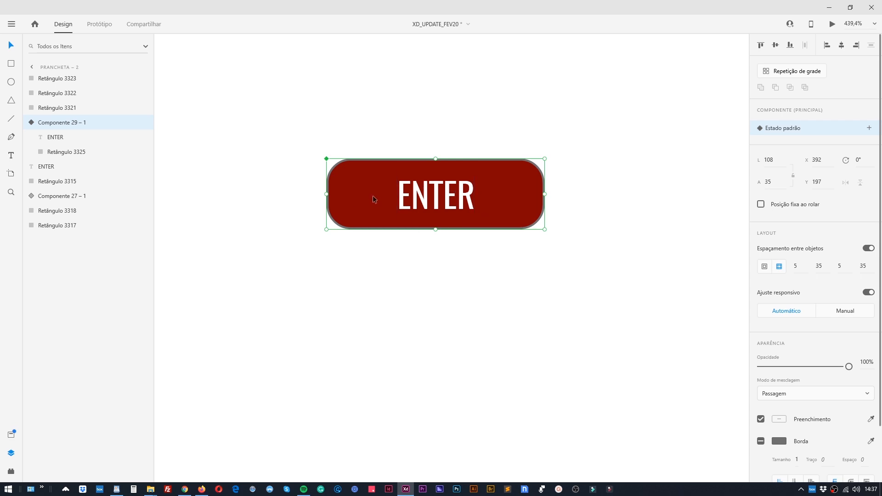
mouse_move(373, 196)
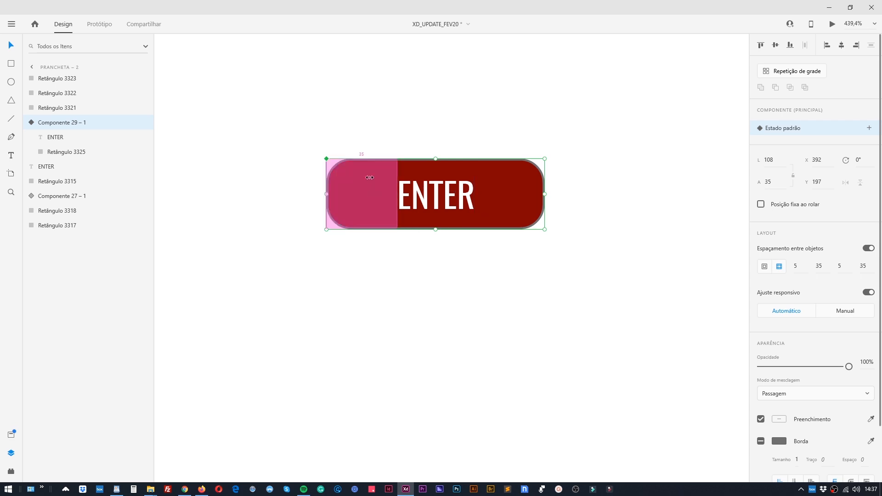
mouse_move(426, 162)
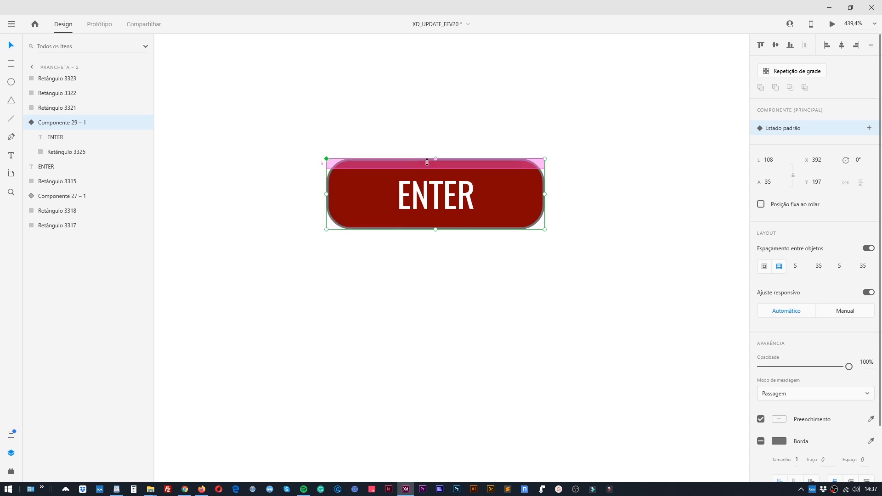
mouse_move(436, 223)
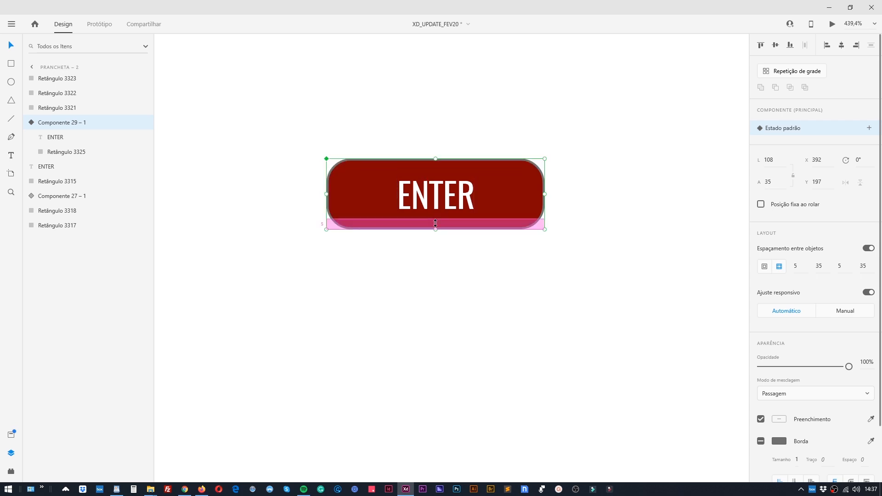
mouse_move(518, 208)
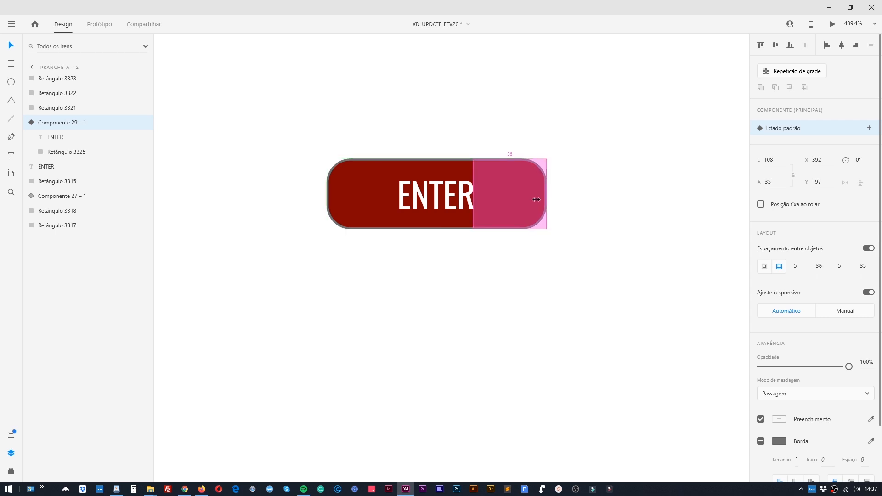
mouse_move(527, 200)
left_mouse_down()
mouse_move(695, 200)
mouse_move(567, 200)
mouse_move(661, 204)
mouse_move(516, 211)
left_mouse_up()
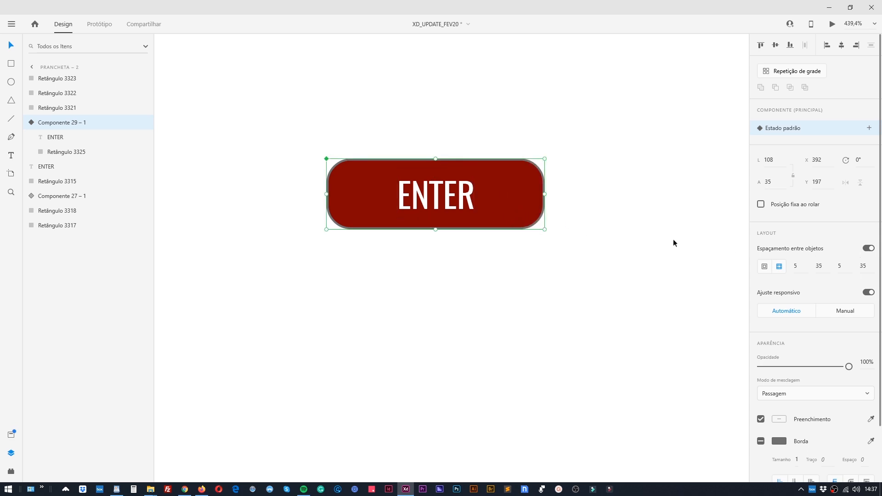
left_click(627, 234)
left_click(530, 224)
left_click(689, 292)
left_click(459, 222)
scroll(536, 256, "down", 2)
scroll(534, 255, "down", 3)
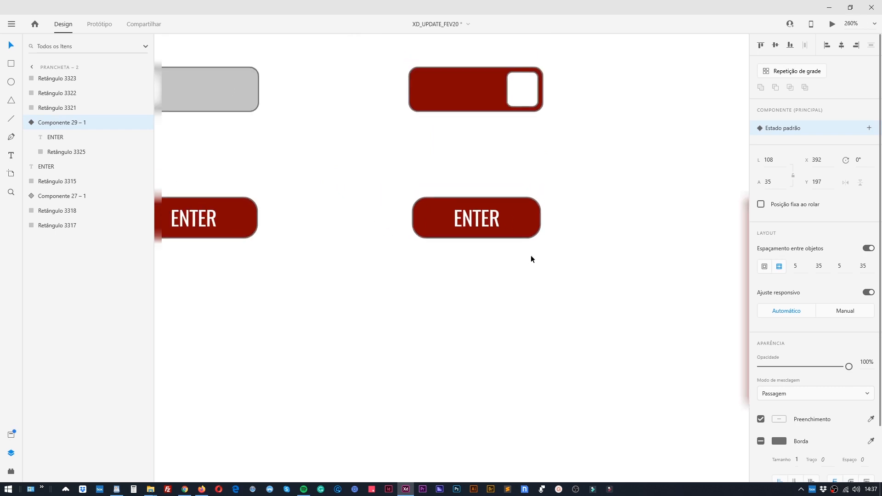
left_click_drag(542, 260, 417, 285)
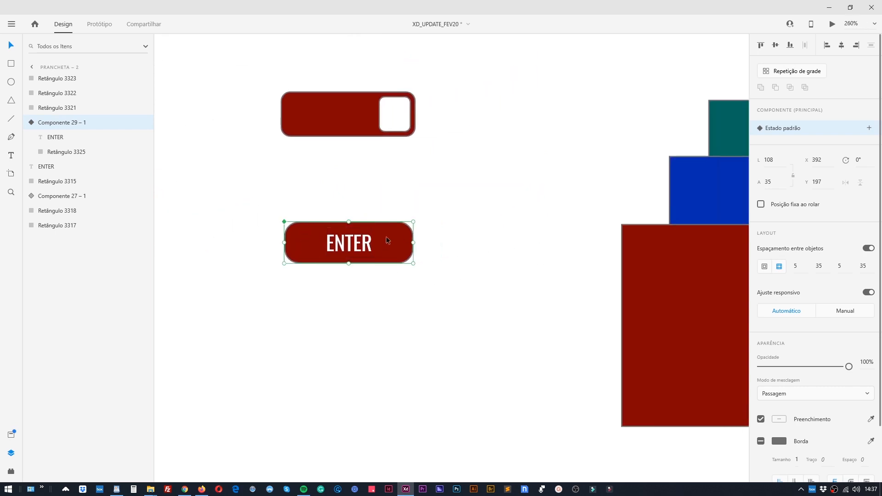
double_click(353, 245)
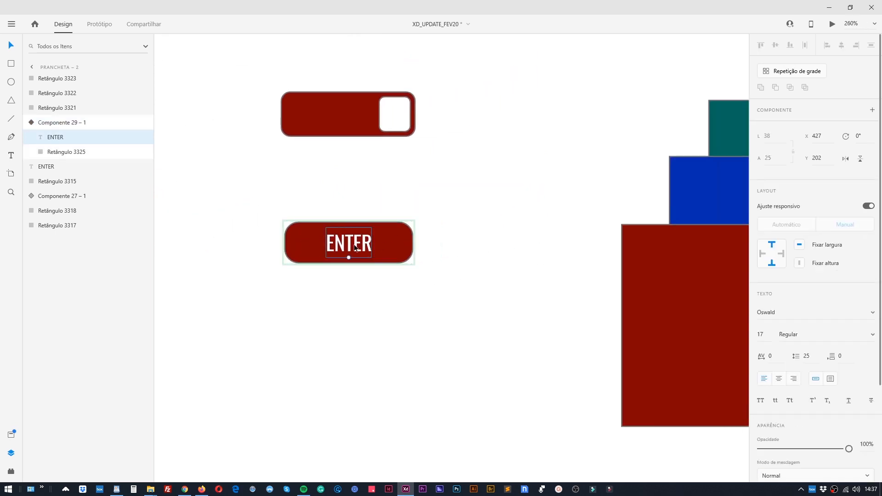
key("Escape")
key("Escape")
left_click(392, 247)
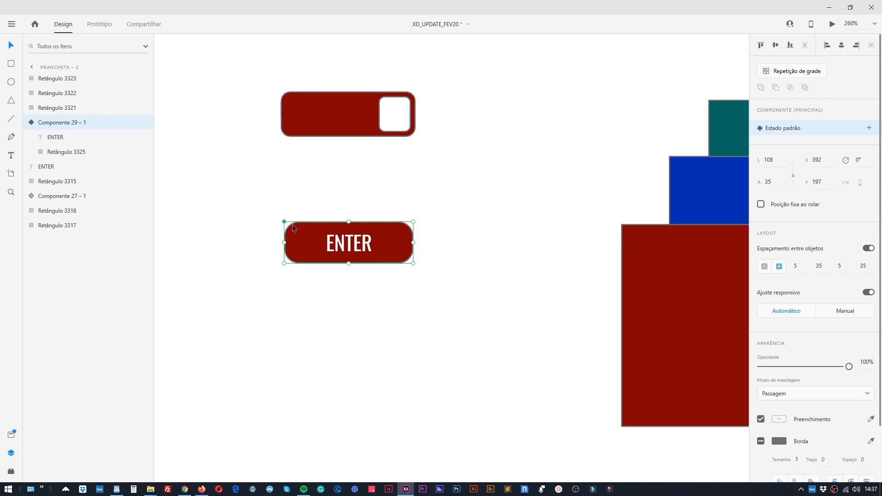
- Duplicate the ENTER component directly beneath itself at X 392, Y 284, and compare the main component with its instance
left_click_drag(316, 240, 318, 348)
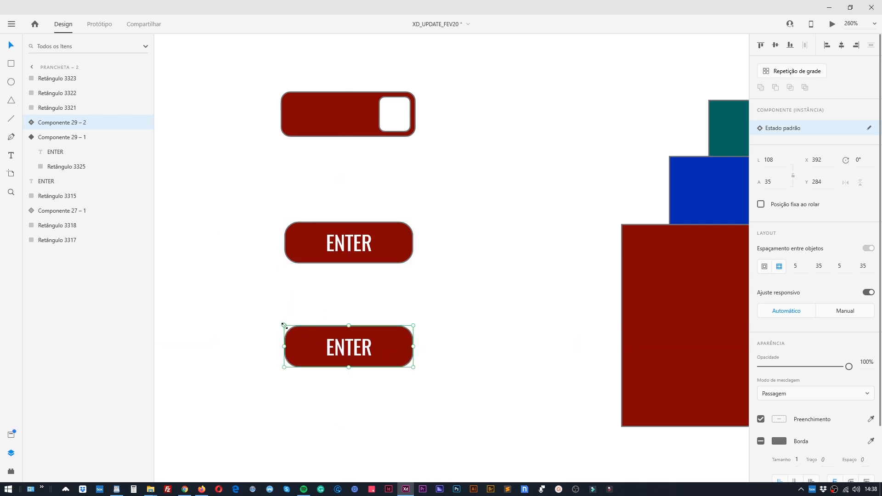
left_click(317, 259)
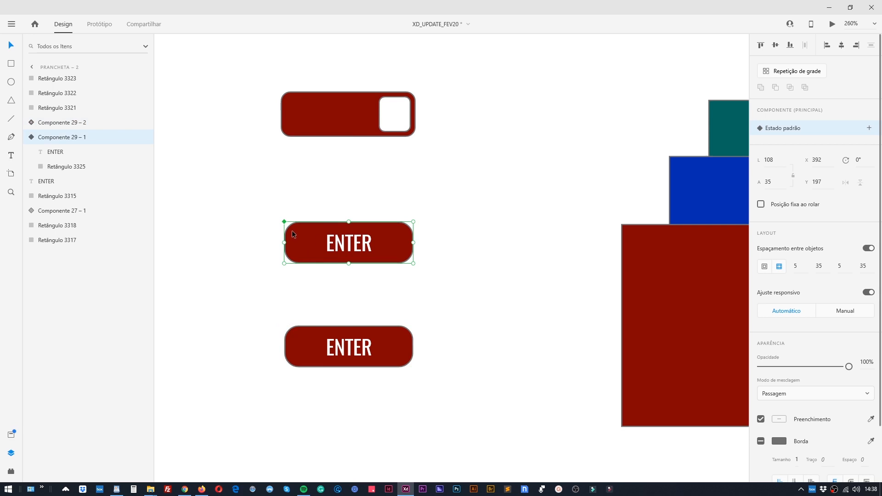
left_click(308, 337)
left_click(315, 237)
left_click(308, 350)
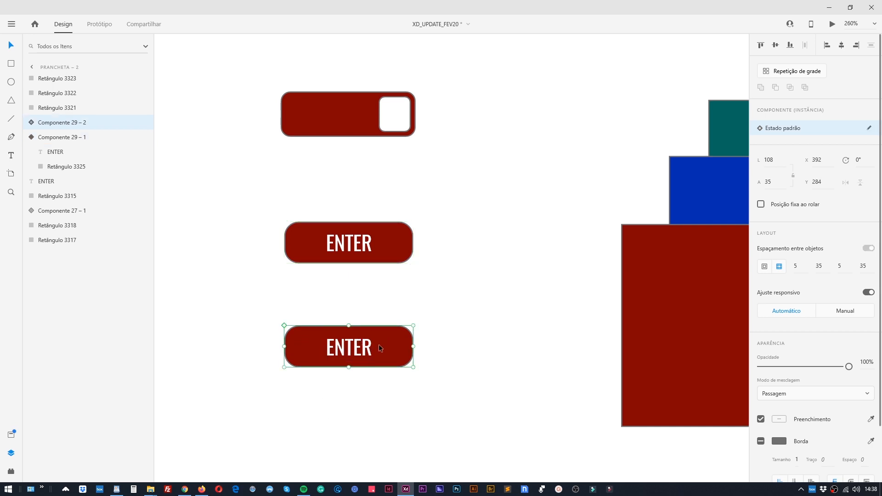
- Change the label of the lower ENTER instance to CLIQUE AQUI
double_click(362, 348)
double_click(359, 348)
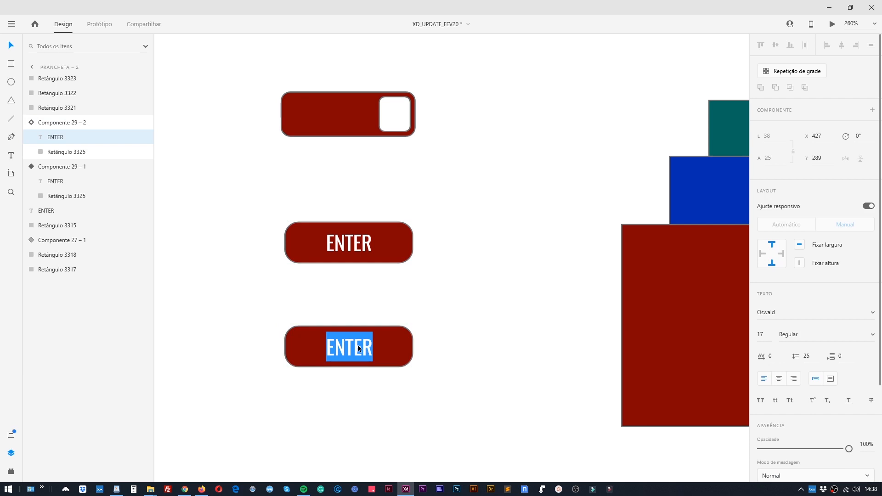
type("CLIQUE AQUI")
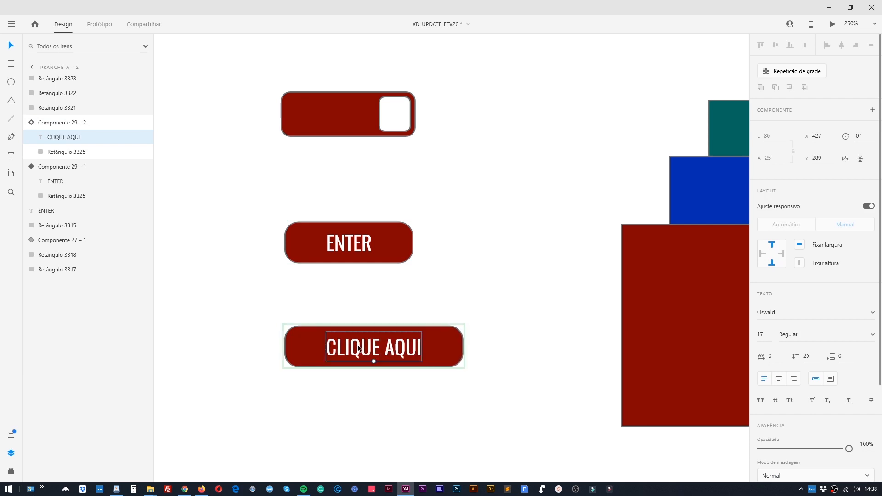
left_click(414, 395)
- Reduce the right-edge padding of the CLIQUE AQUI button to 15 on the canvas and clear the selection
left_click(347, 351)
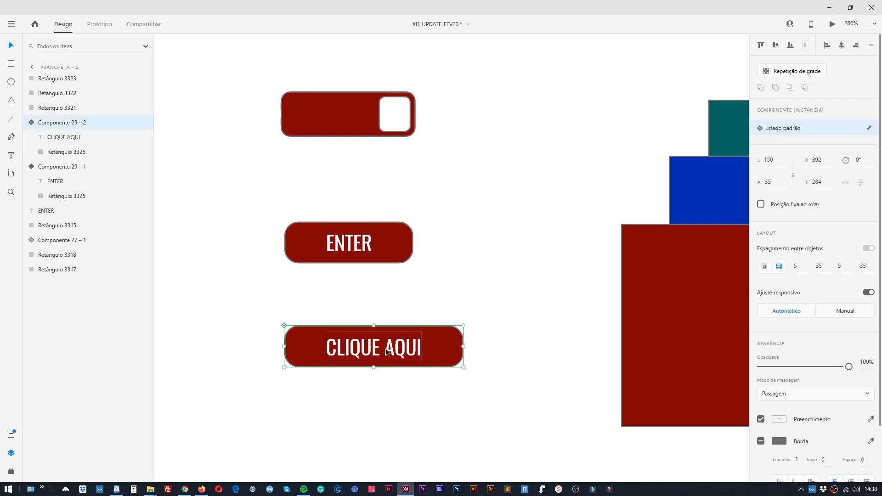
key("alt")
mouse_move(315, 344)
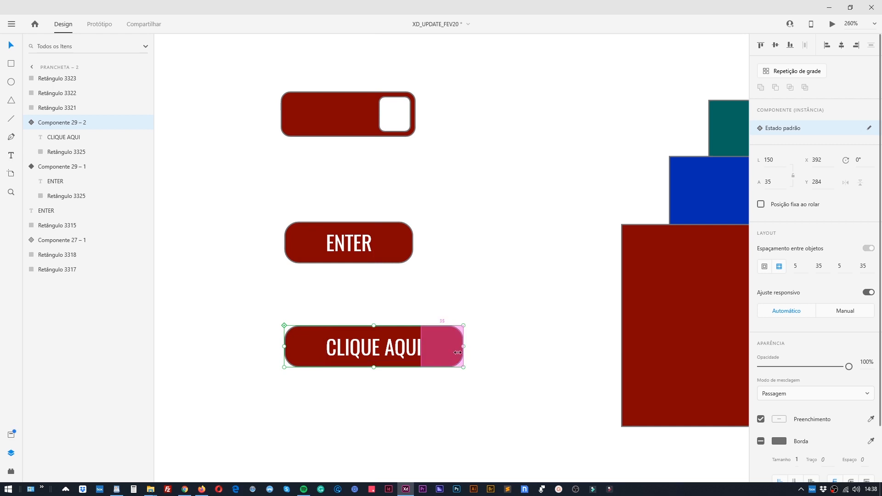
left_click_drag(460, 351, 436, 355)
left_click(411, 378)
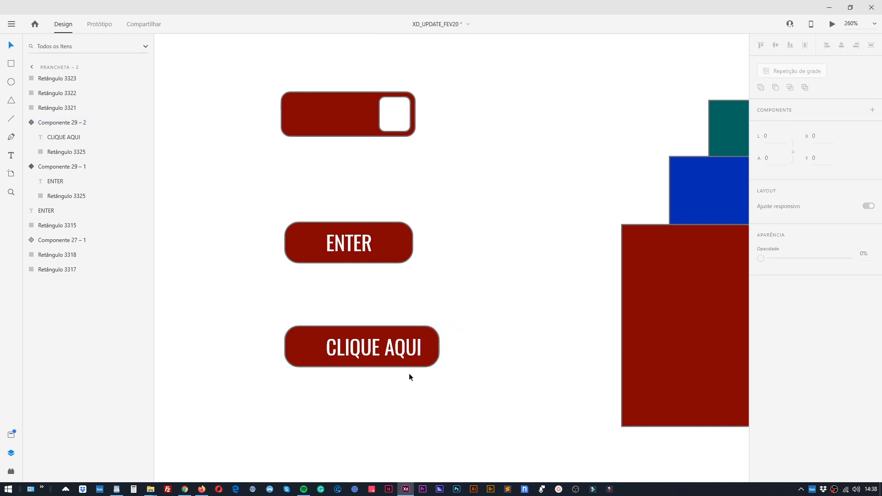
- Extend the button's label to CLIQUE AQUI MAIS INFO and clear the selection
double_click(406, 352)
double_click(408, 350)
left_click(419, 348)
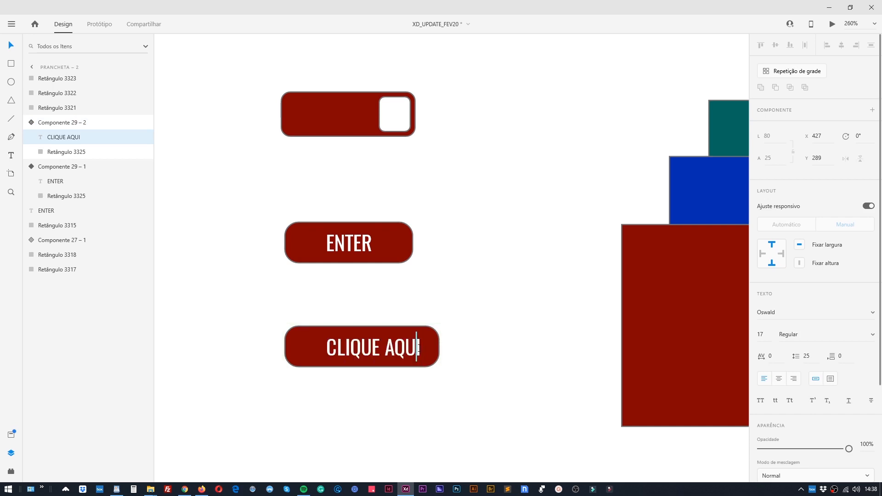
key("End")
type("MAIS")
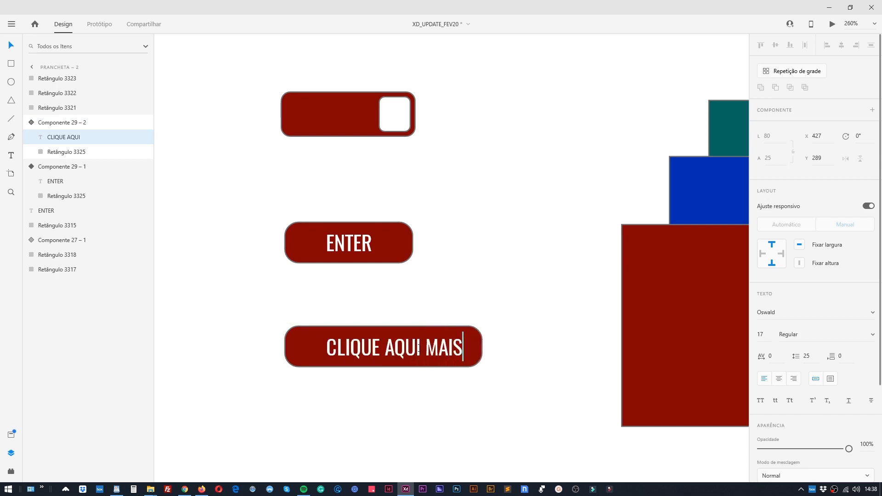
type(" INFO")
key("Escape")
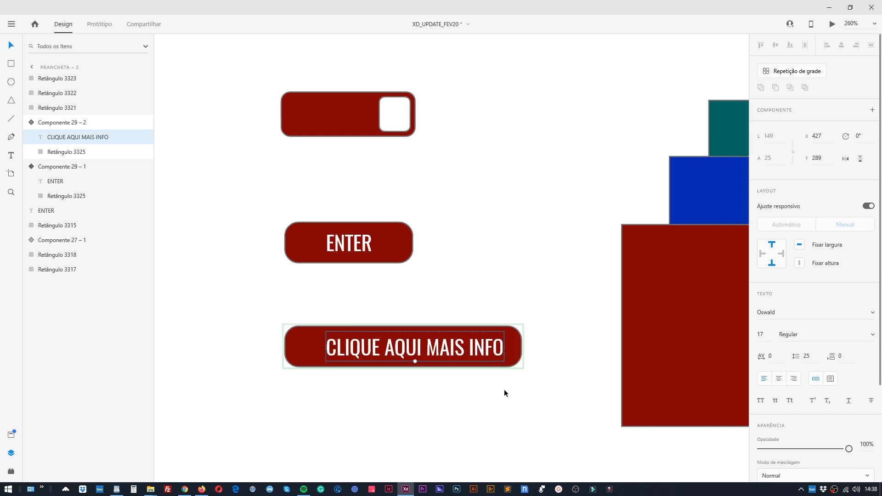
left_click(520, 380)
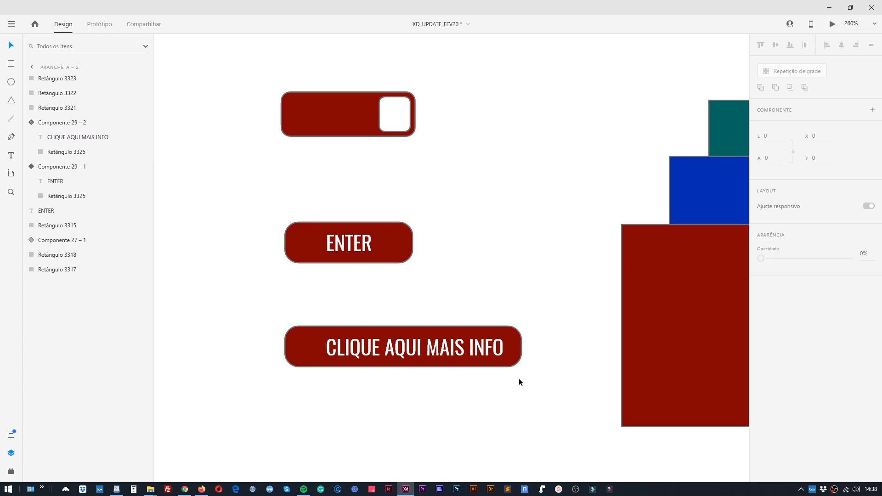
- Set the right-edge padding of the CLIQUE AQUI MAIS INFO button to 35 and move the button to X 351, Y 284
left_click(510, 350)
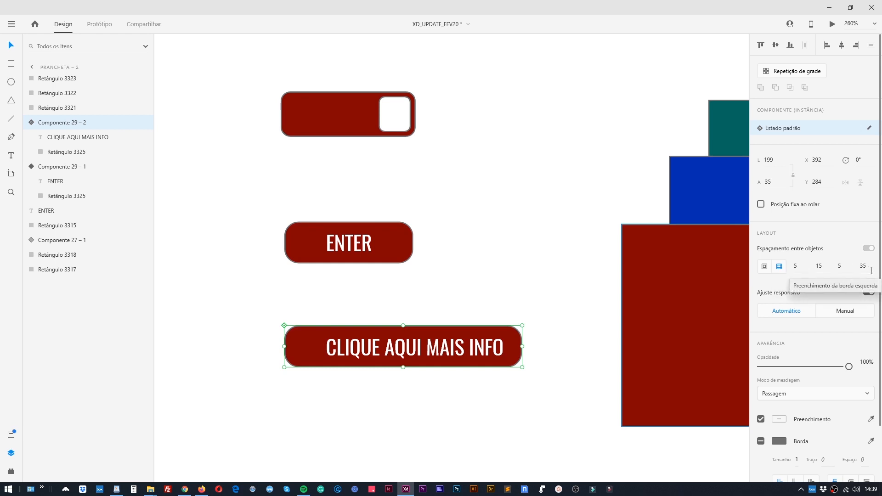
left_click(826, 266)
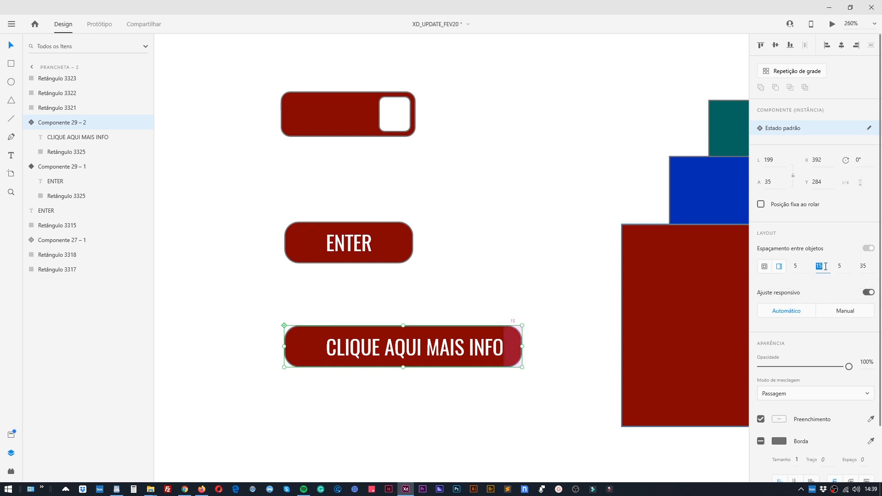
key("Escape")
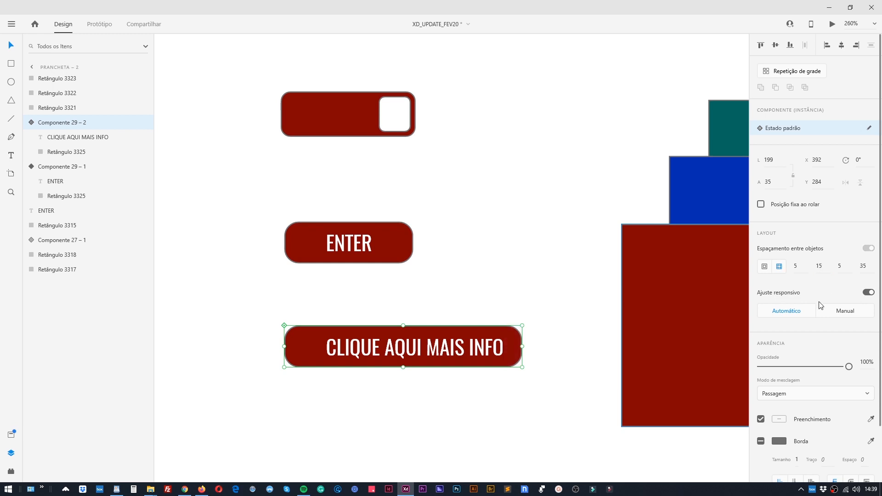
left_click(826, 267)
type("3")
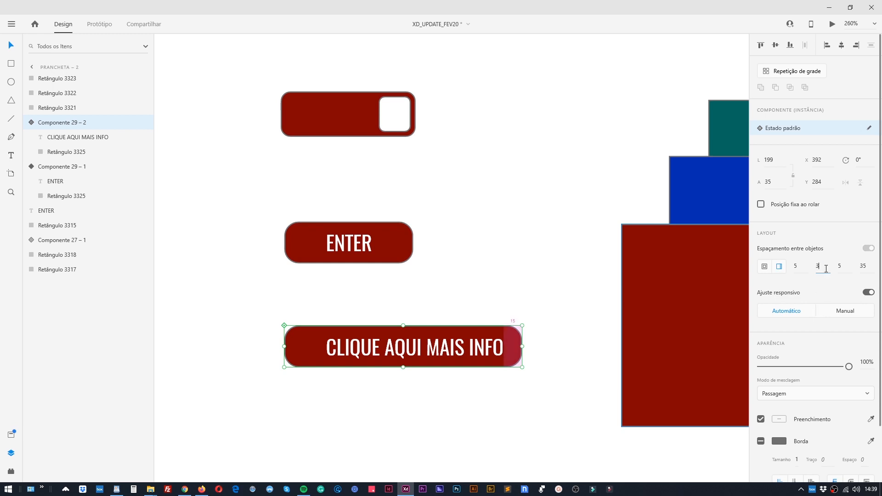
type("5")
key("Return")
left_click(522, 390)
left_click(527, 351)
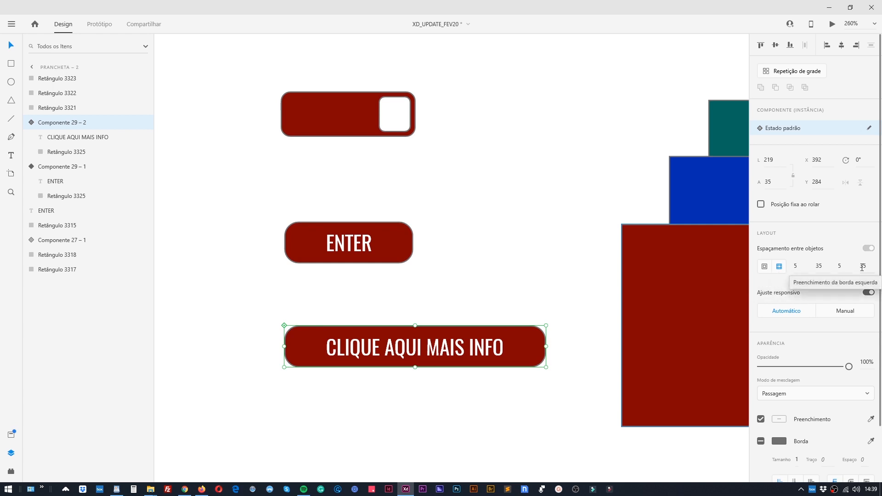
left_click_drag(537, 355, 487, 355)
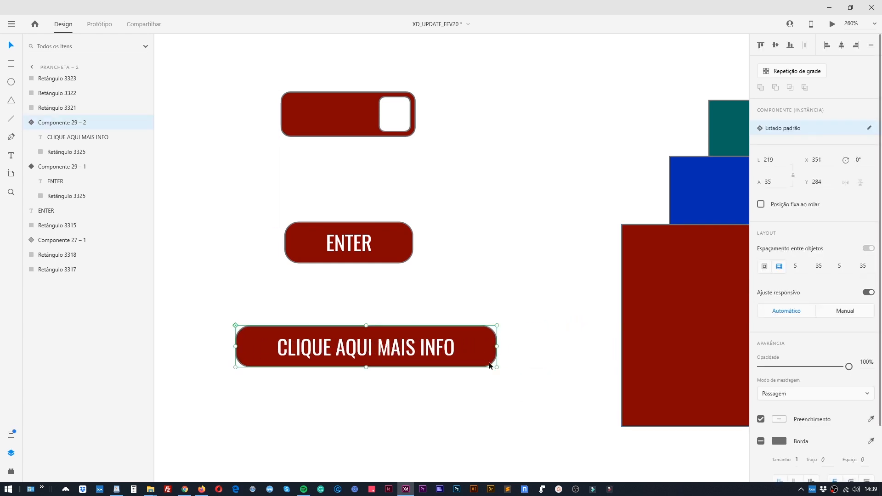
- Review the topics on the ATUALIZAÇÕES FEVEREIRO 20 artboard and return to Prancheta – 2
key("ctrl+0")
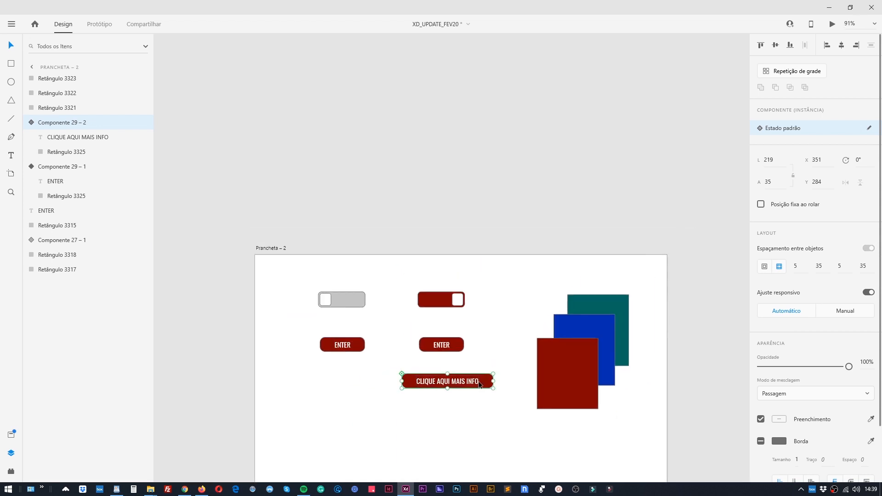
scroll(471, 390, "down", 6)
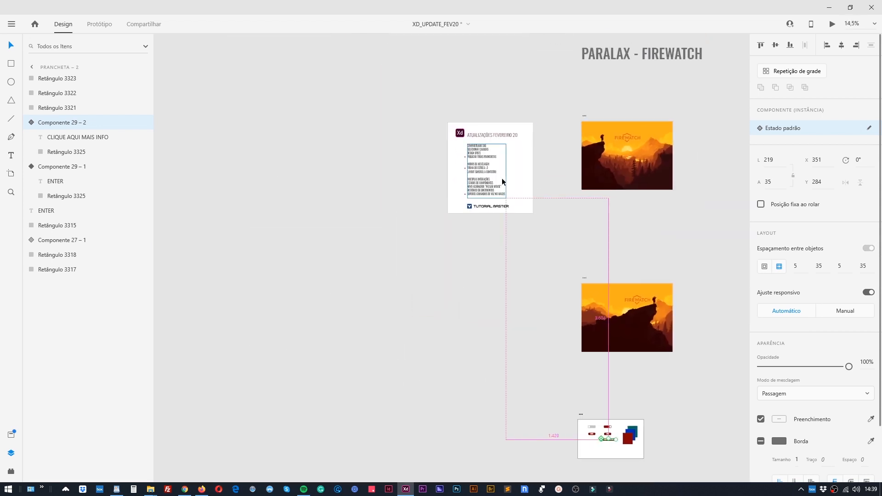
scroll(502, 182, "up", 6)
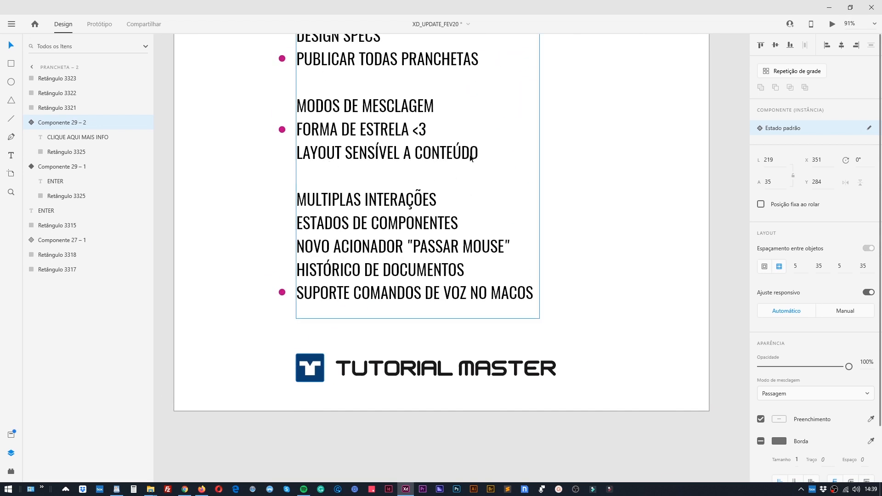
scroll(591, 189, "up", 1)
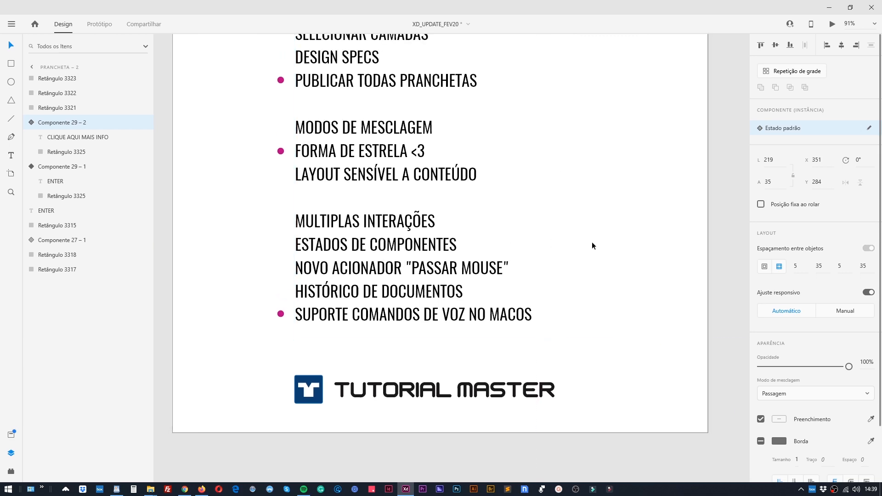
scroll(592, 246, "down", 4)
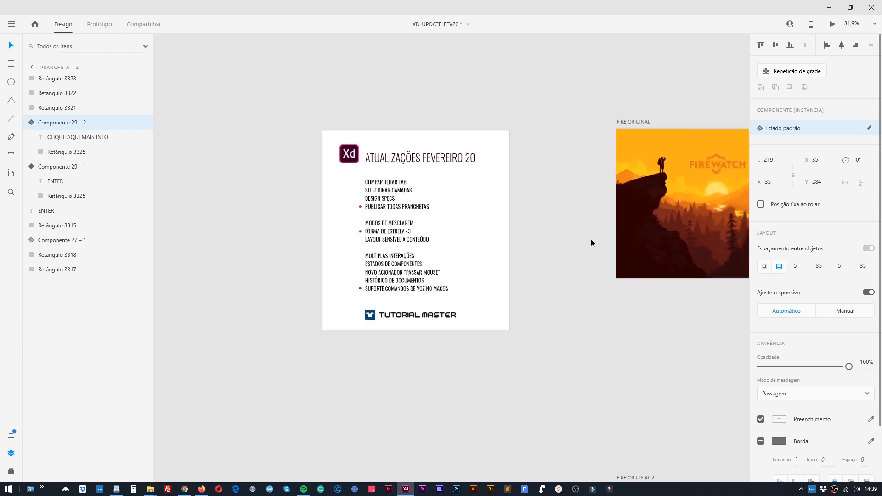
scroll(592, 243, "right", 5)
scroll(404, 179, "down", 10)
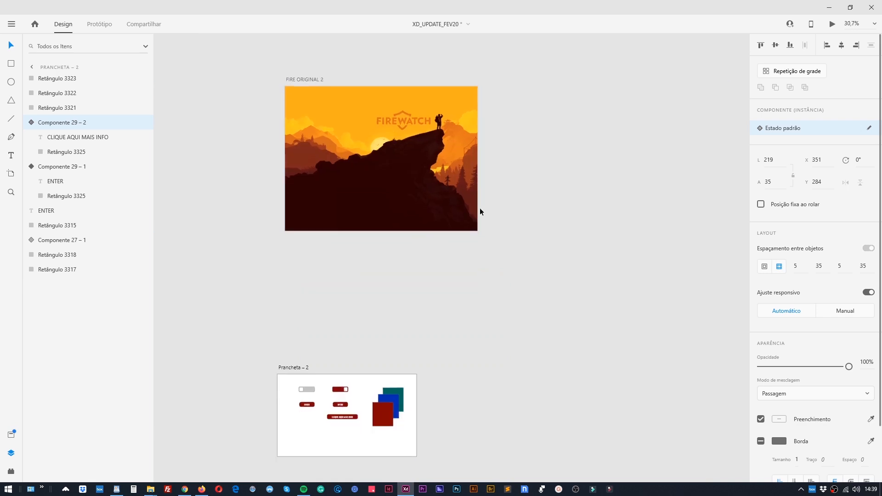
- Copy the ENTER button component from Prancheta – 2 onto the upper-left sky area of the FIRE ORIGINAL artboard
scroll(481, 211, "down", 2)
scroll(403, 339, "up", 5)
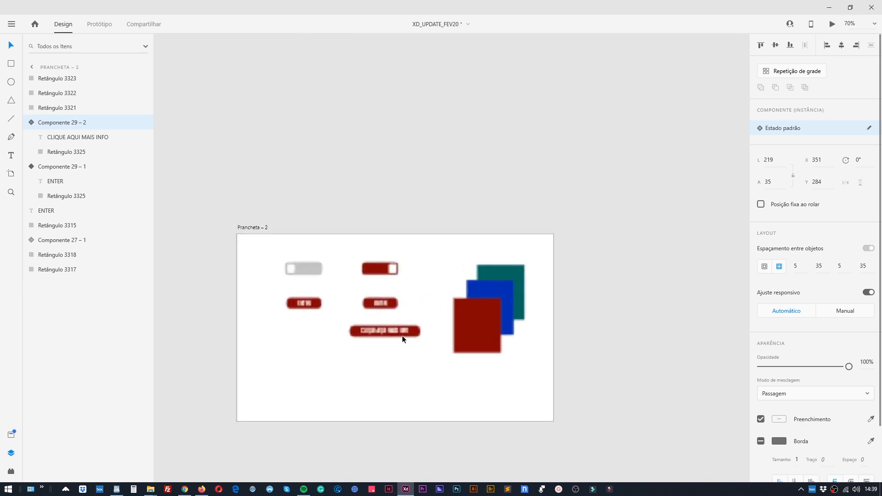
left_click(389, 309)
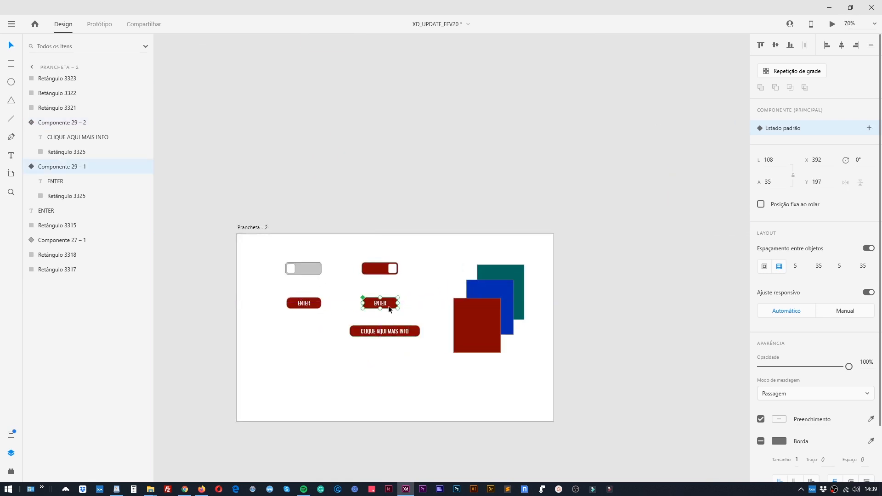
left_click(420, 170)
left_click_drag(420, 167, 437, 370)
left_click_drag(423, 212, 425, 439)
left_click_drag(491, 209, 464, 445)
left_click_drag(460, 272, 451, 462)
left_click_drag(468, 178, 455, 435)
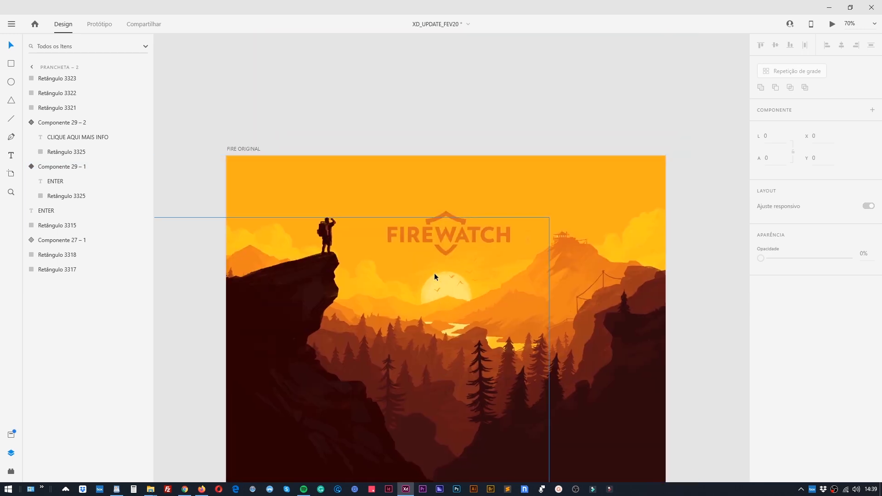
key("ctrl+v")
left_click_drag(456, 259, 281, 182)
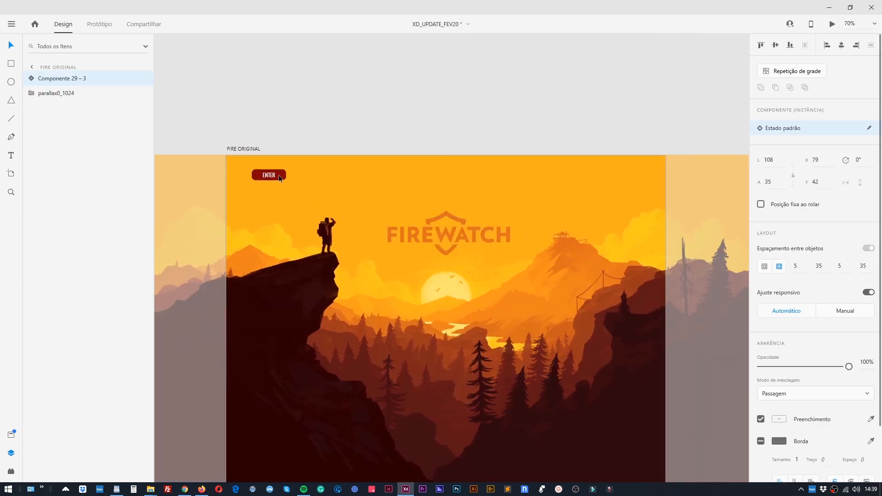
left_click(300, 153)
scroll(321, 178, "down", 2)
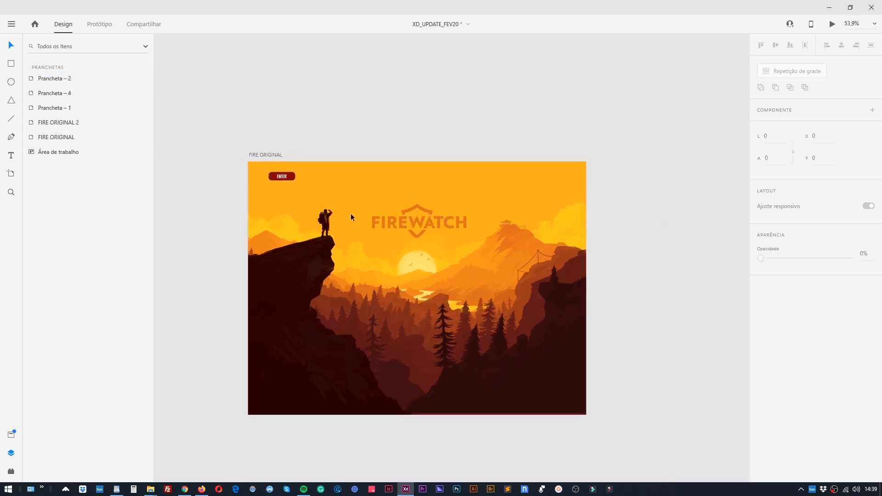
- Reposition the ENTER button on FIRE ORIGINAL to X 76, Y 46 and clear the selection
left_click(283, 179)
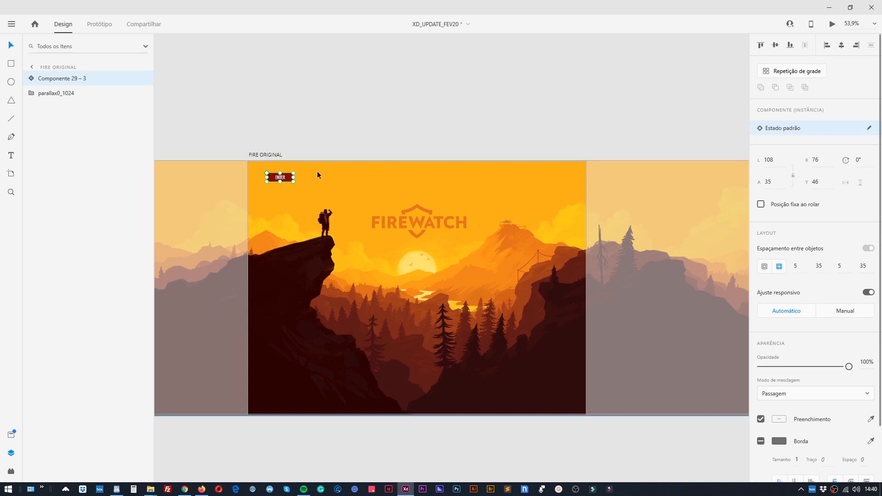
scroll(352, 149, "down", 5)
left_click_drag(355, 209, 357, 172)
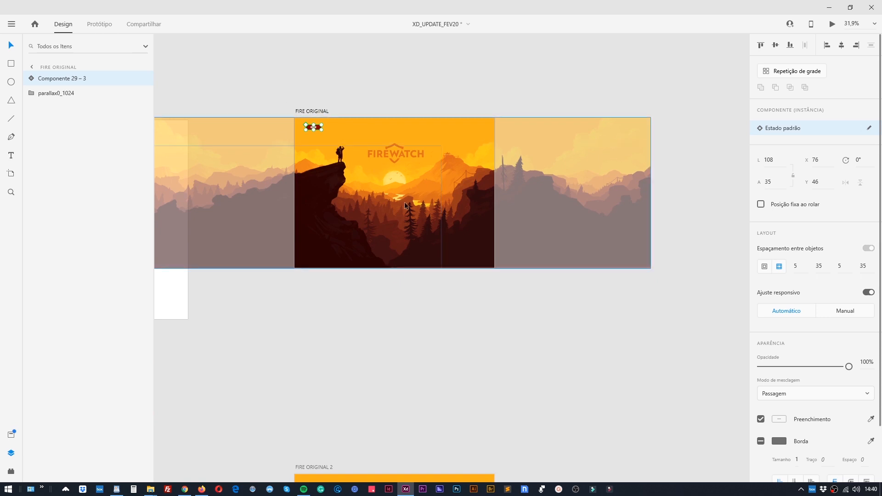
key("Escape")
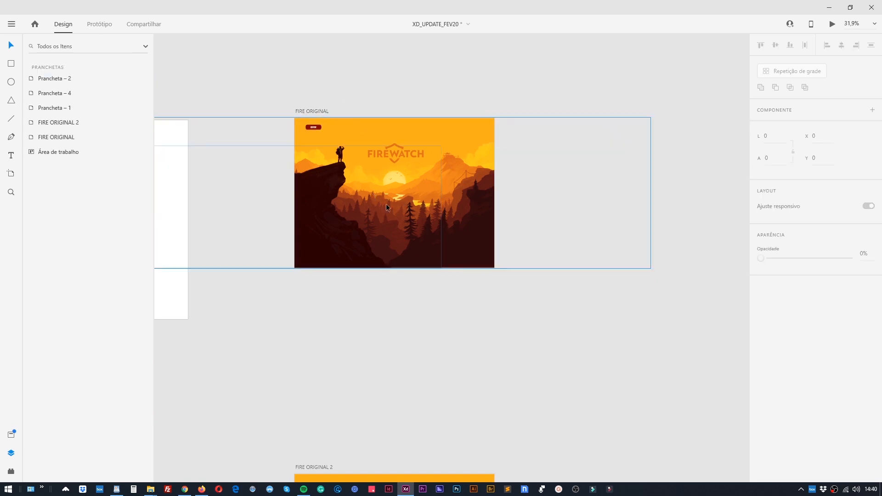
- Copy the ENTER button from FIRE ORIGINAL onto FIRE ORIGINAL 2 and move the copy to X 1179, Y 46
scroll(386, 203, "down", 3)
left_click_drag(434, 278, 431, 248)
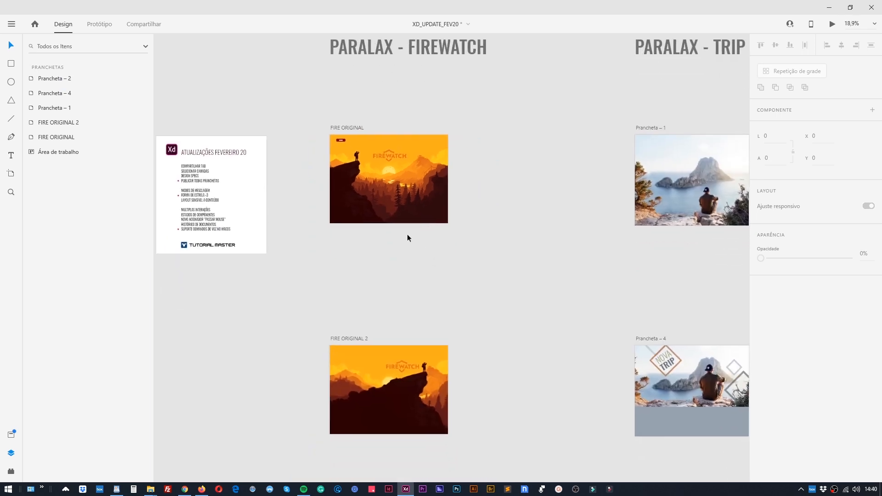
left_click(343, 142)
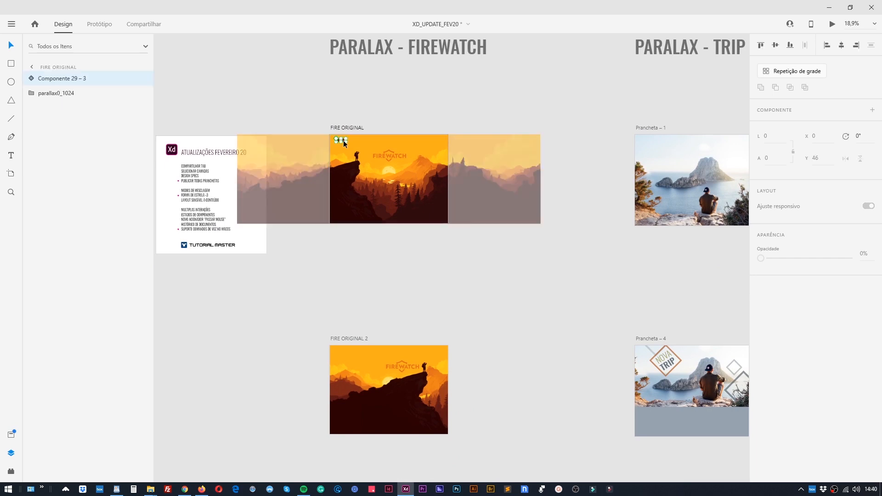
left_click(354, 339)
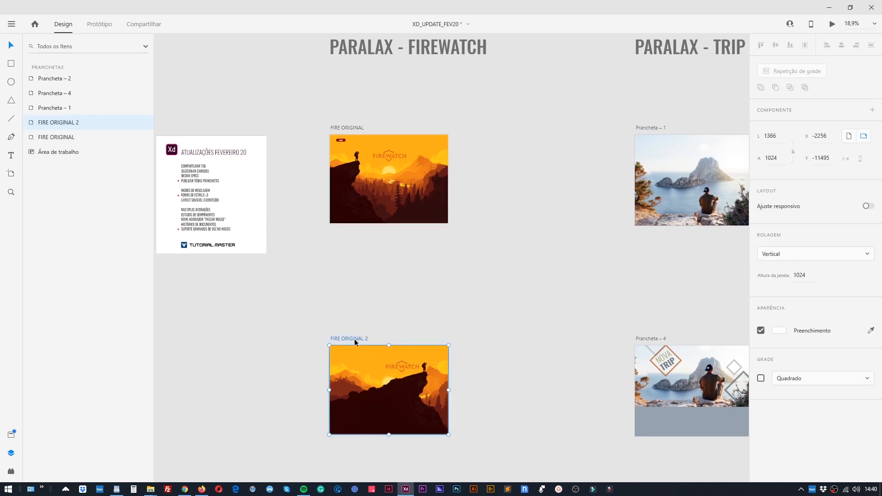
key("ctrl+v")
left_click(393, 323)
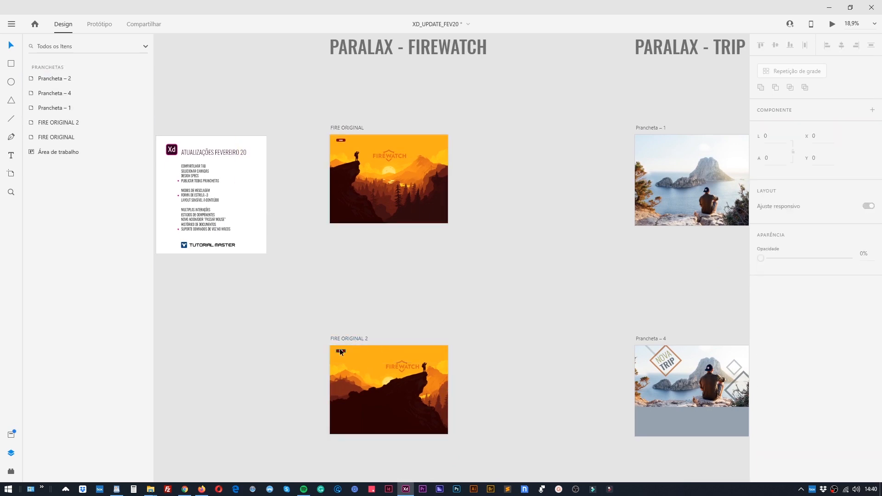
left_click(342, 350)
left_click_drag(342, 352, 437, 352)
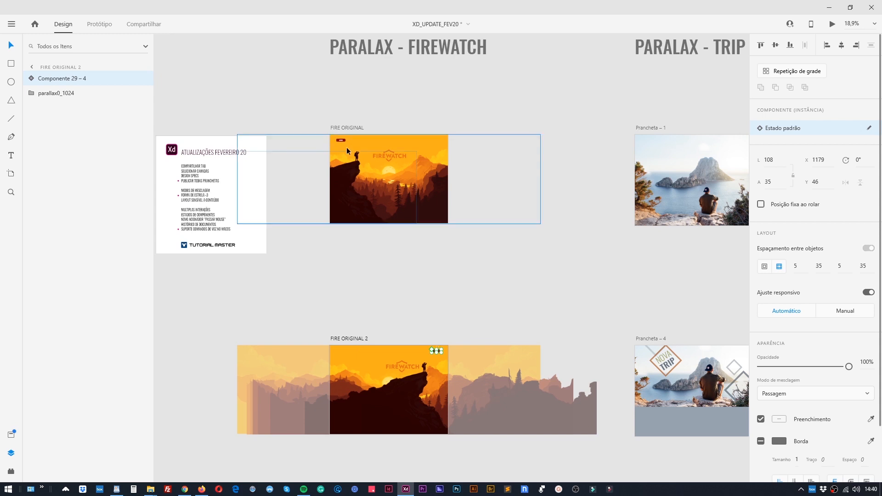
- Prototype the ENTER button on FIRE ORIGINAL to open FIRE ORIGINAL 2 with the Arrastar trigger and Animação automática
left_click(105, 26)
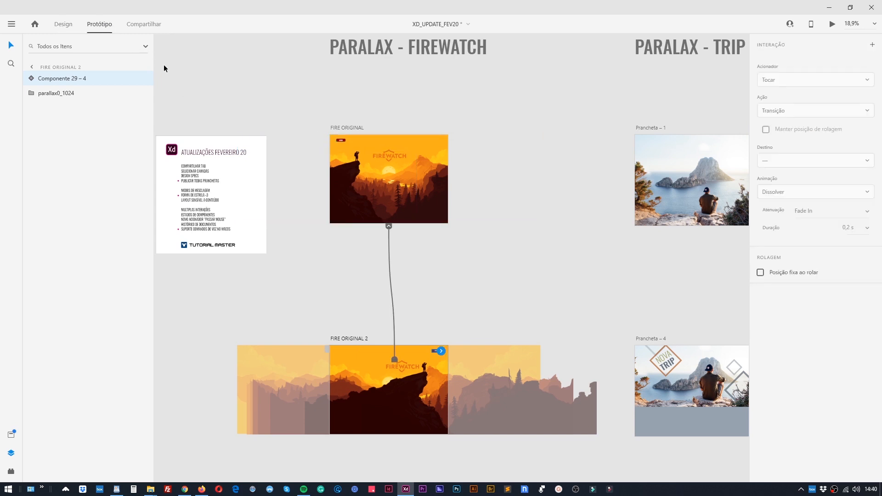
left_click(347, 145)
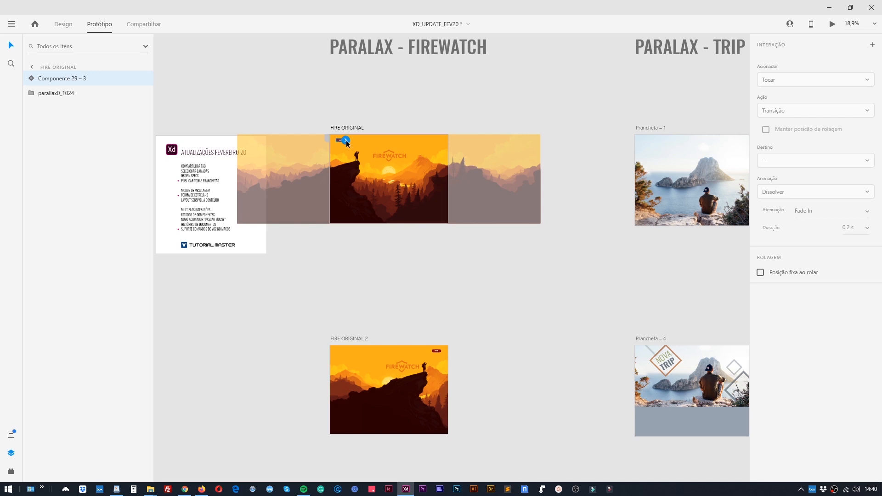
mouse_move(347, 144)
left_mouse_down()
mouse_move(363, 173)
mouse_move(390, 302)
mouse_move(379, 315)
mouse_move(346, 138)
left_mouse_up()
left_click_drag(380, 288, 390, 351)
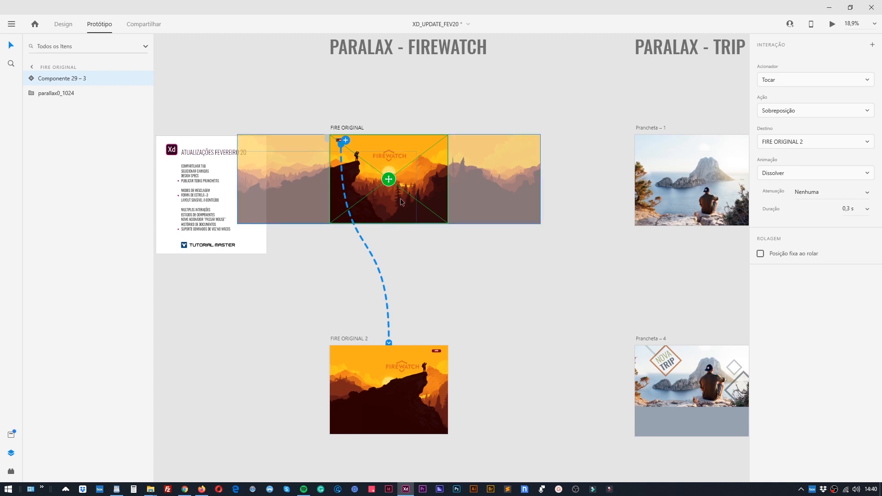
left_click(782, 82)
left_click(789, 102)
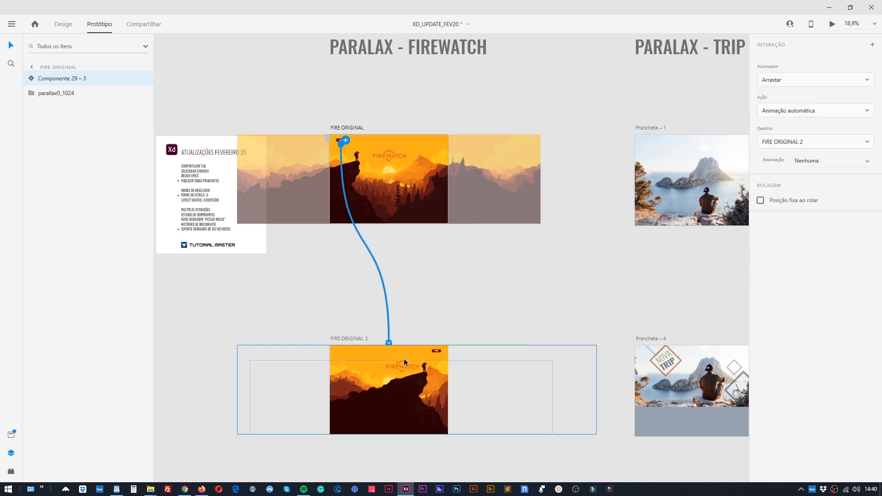
- Preview the FIRE ORIGINAL artboard, test the ENTER button's drag interaction, and close the preview
left_click(347, 128)
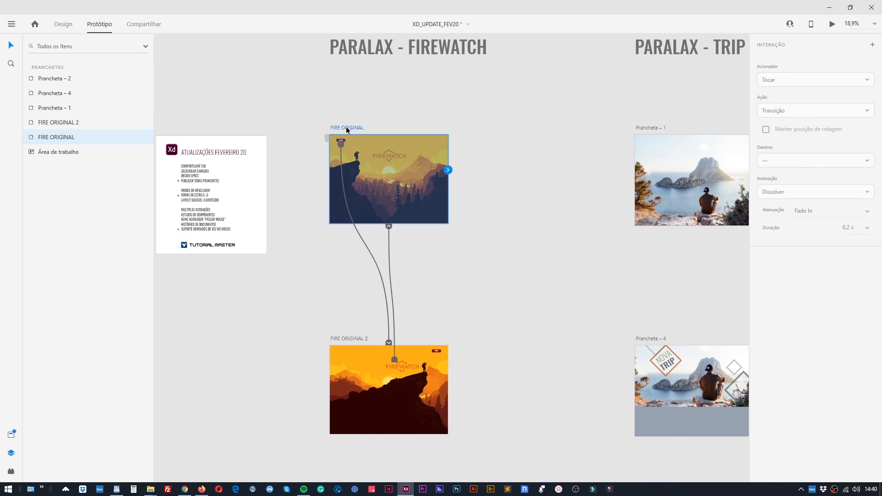
left_click(832, 23)
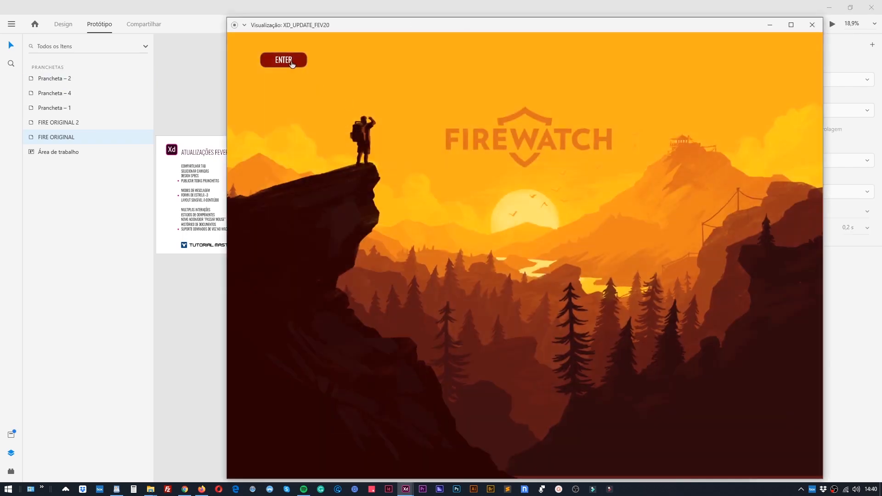
left_click_drag(291, 62, 255, 93)
left_click_drag(288, 68, 341, 94)
left_click(812, 25)
left_click(526, 198)
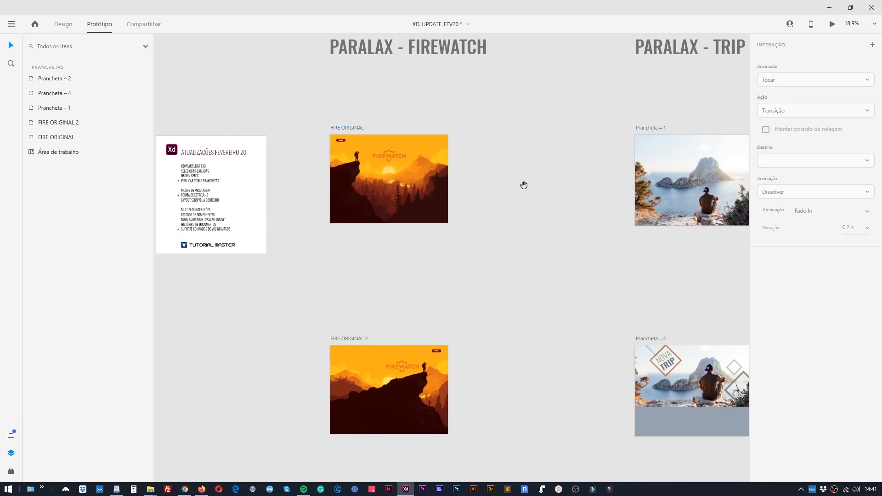
- Add a second interaction from the ENTER button on FIRE ORIGINAL to Prancheta – 1 with the Tocar trigger and Animação automática
left_click_drag(524, 185, 437, 169)
left_click(255, 124)
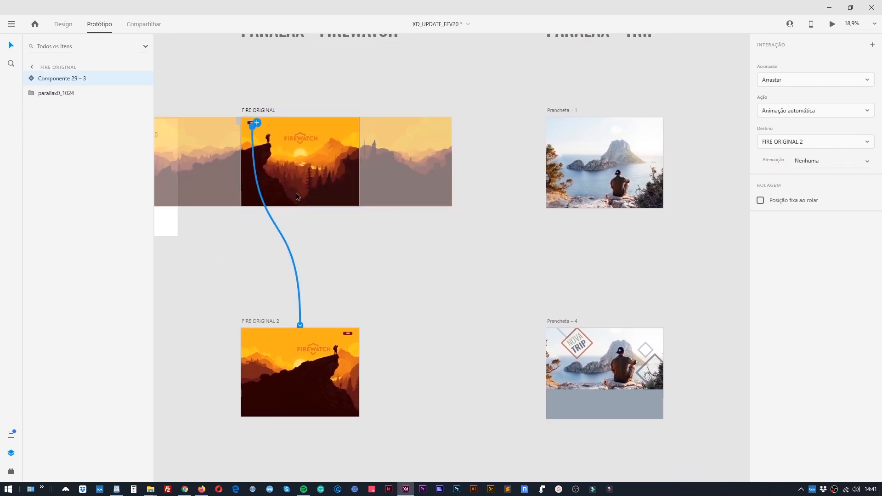
left_click_drag(257, 123, 553, 146)
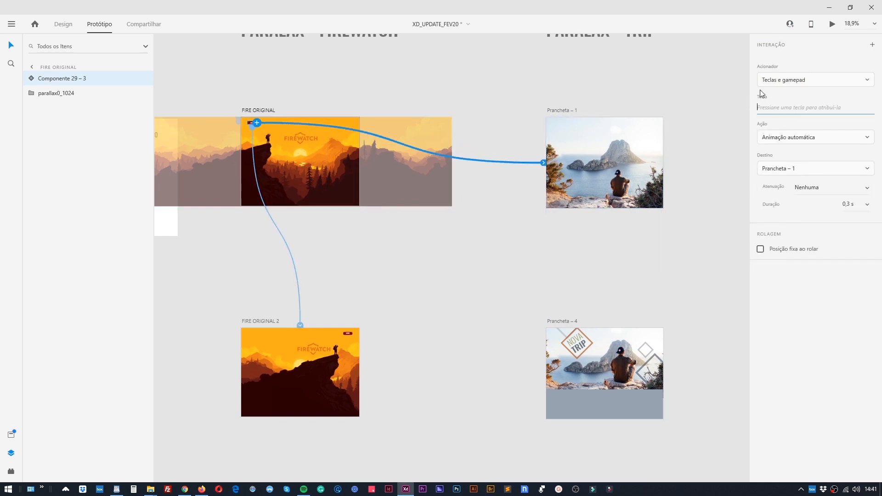
left_click(790, 86)
left_click(788, 63)
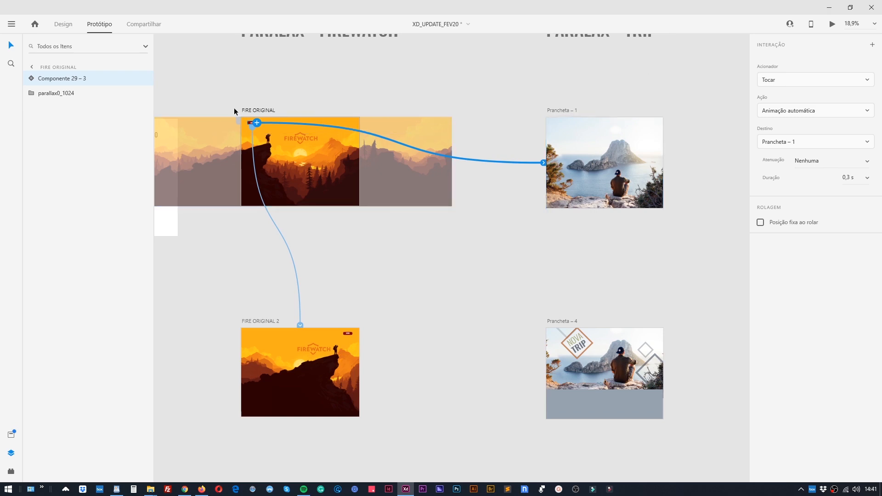
- Preview the FIRE ORIGINAL artboard and test both the drag and tap interactions of the ENTER button
left_click(260, 110)
left_click(832, 24)
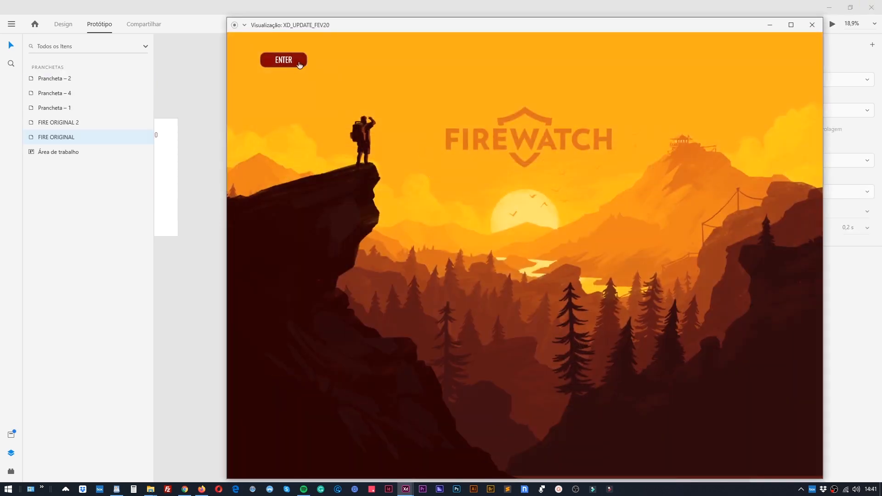
left_click(299, 63)
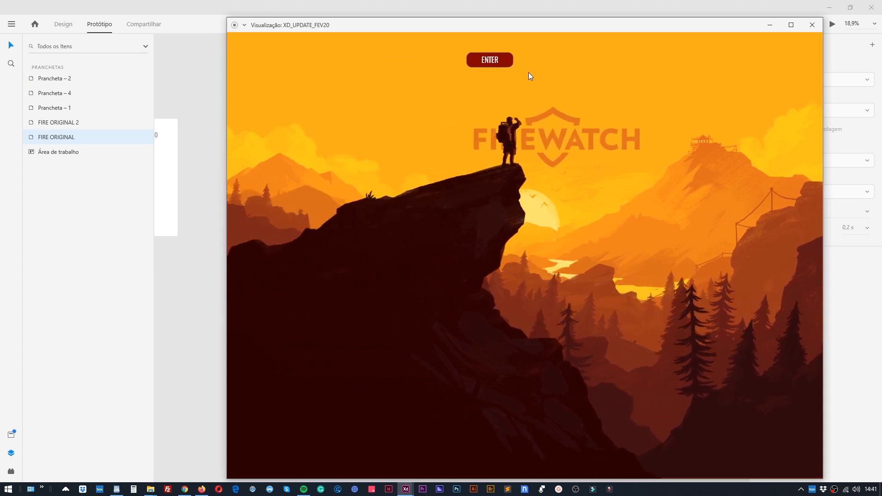
left_click_drag(529, 73, 335, 87)
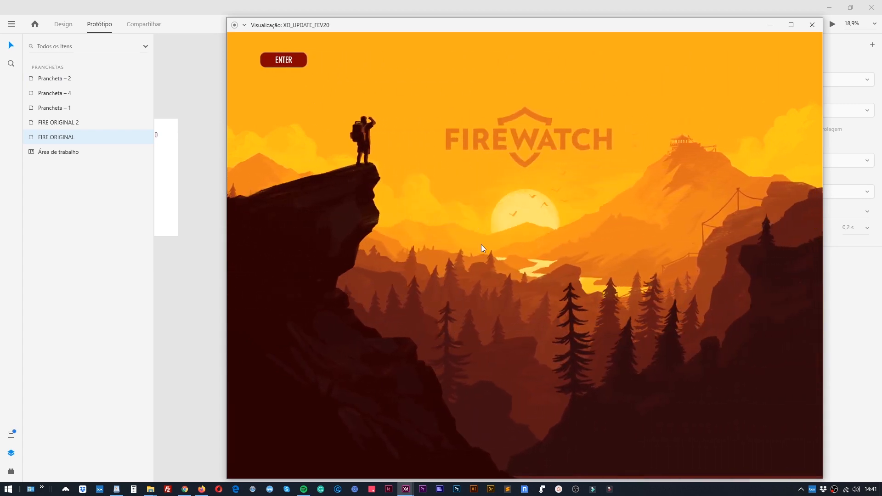
left_click(292, 61)
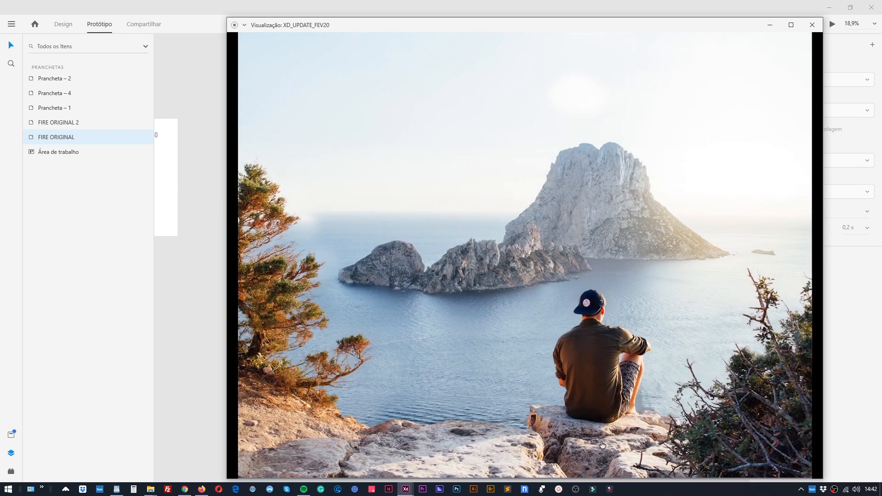
- Test the drag transition from Prancheta – 1 to the NOVA TRIP artboard in the preview, and close it
left_click_drag(595, 444, 602, 130)
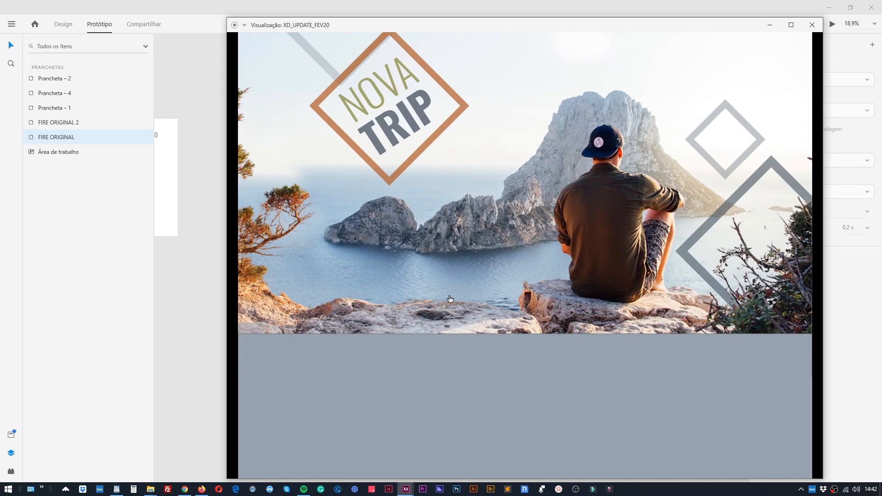
left_click_drag(581, 201, 629, 181)
left_click(812, 25)
left_click(467, 251)
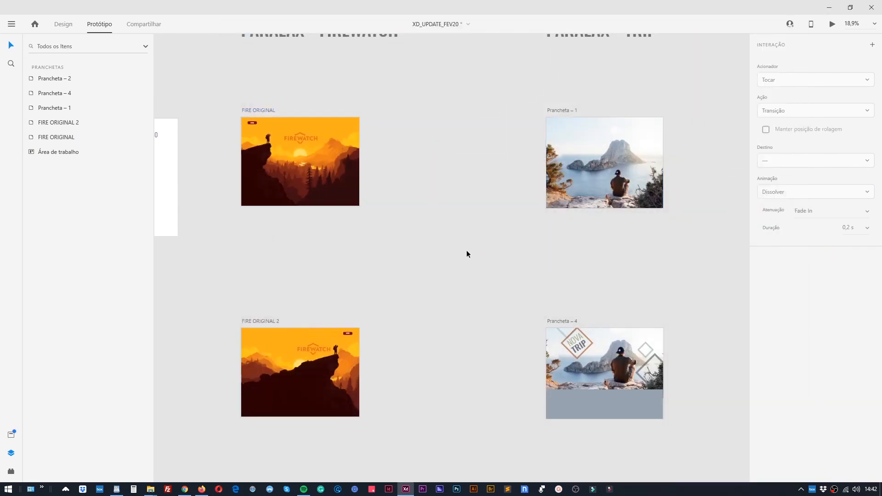
- Review the MULTIPLAS INTERAÇÕES and ESTADOS DE COMPONENTES topics in the ATUALIZAÇÕES FEVEREIRO 20 list
left_click_drag(276, 277, 582, 277)
scroll(441, 212, "up", 5)
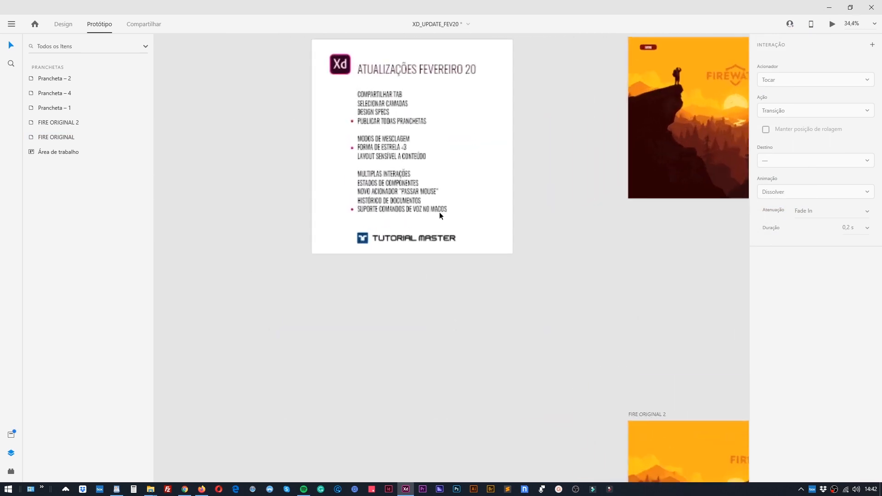
left_click_drag(384, 147, 385, 208)
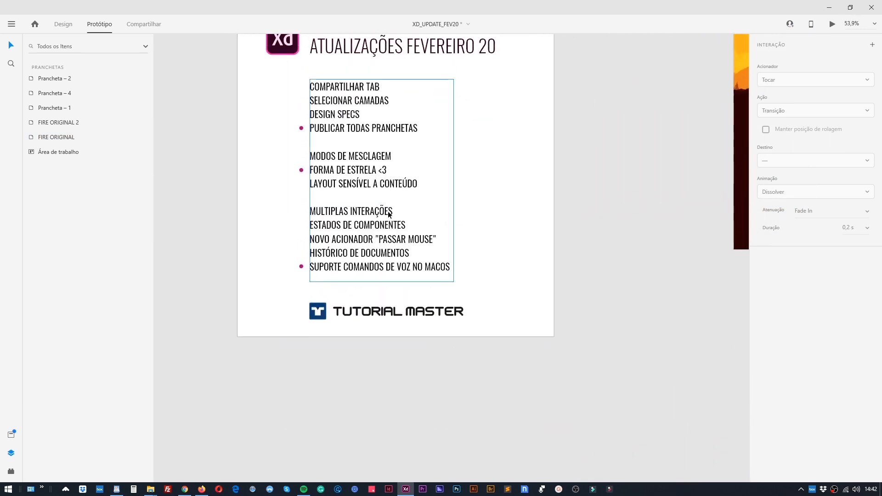
left_click(385, 227)
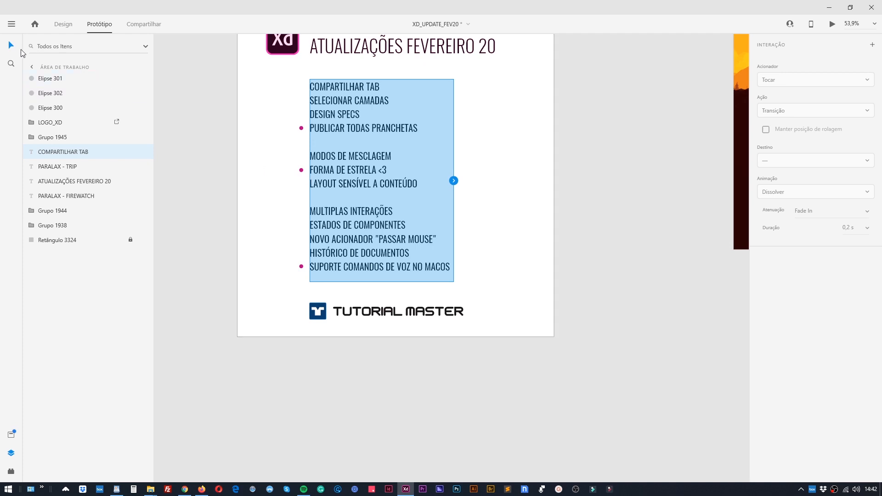
left_click(465, 220)
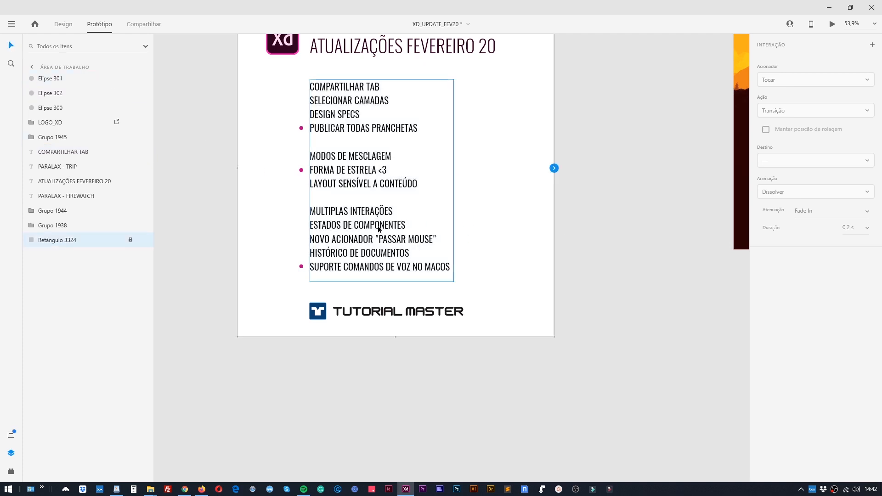
left_click(379, 226)
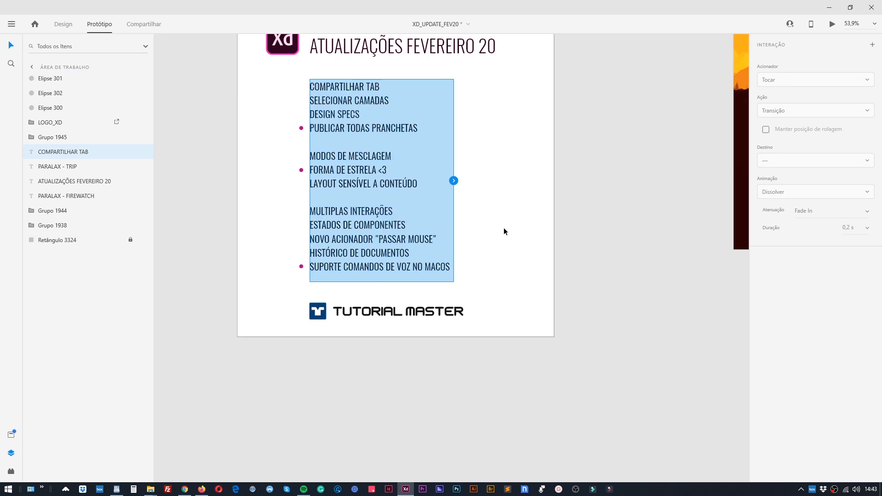
left_click(533, 244)
scroll(605, 270, "down", 5)
left_click_drag(546, 250, 396, 107)
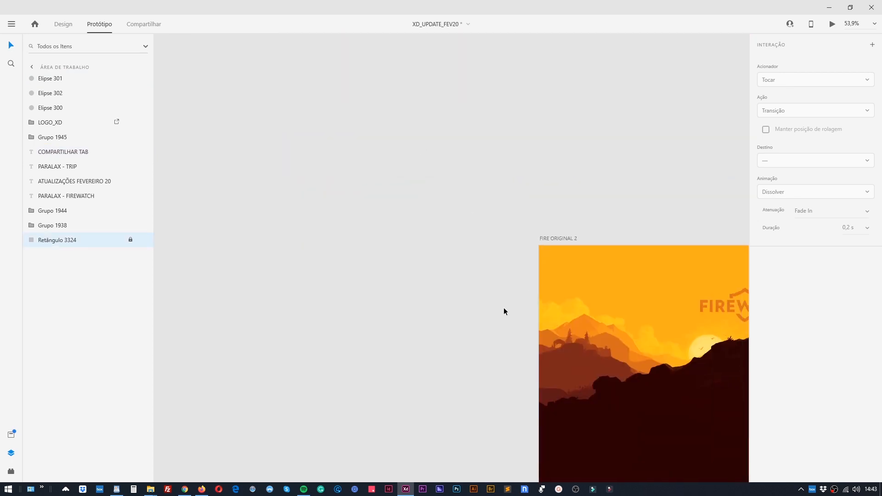
- Go to the Prancheta – 2 artboard and examine the grey toggle rectangles and the red toggle component's interaction
left_click_drag(491, 355, 454, 71)
left_click_drag(607, 467, 474, 191)
scroll(450, 230, "up", 5)
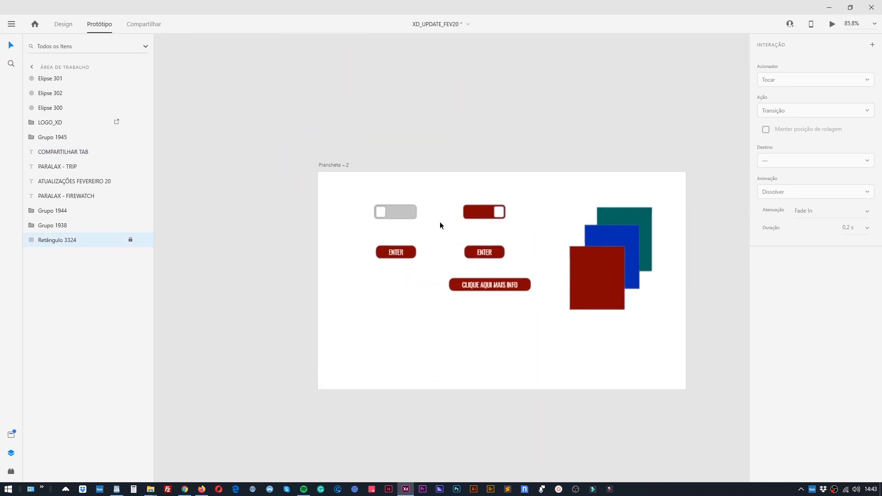
left_click(374, 215)
left_click(520, 212)
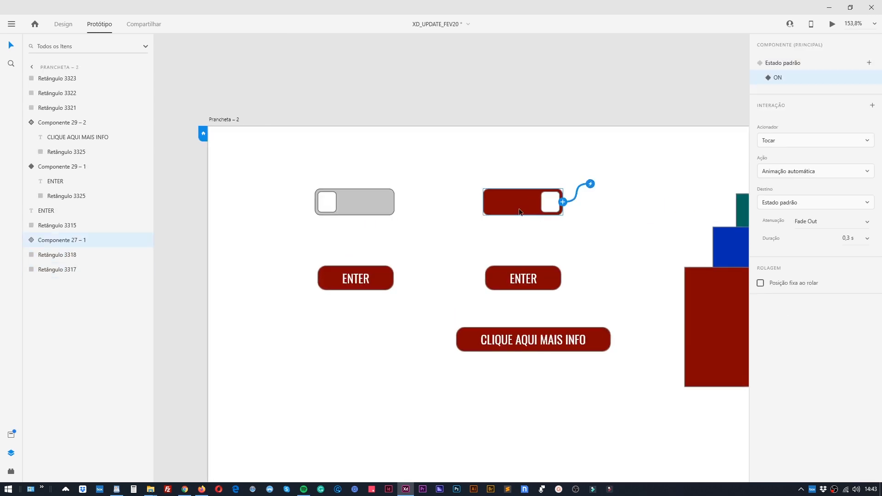
left_click(375, 212)
left_click(506, 214)
- Preview Prancheta – 2, test switching the red toggle component on and off repeatedly, and close the preview
left_click(832, 23)
left_click(454, 118)
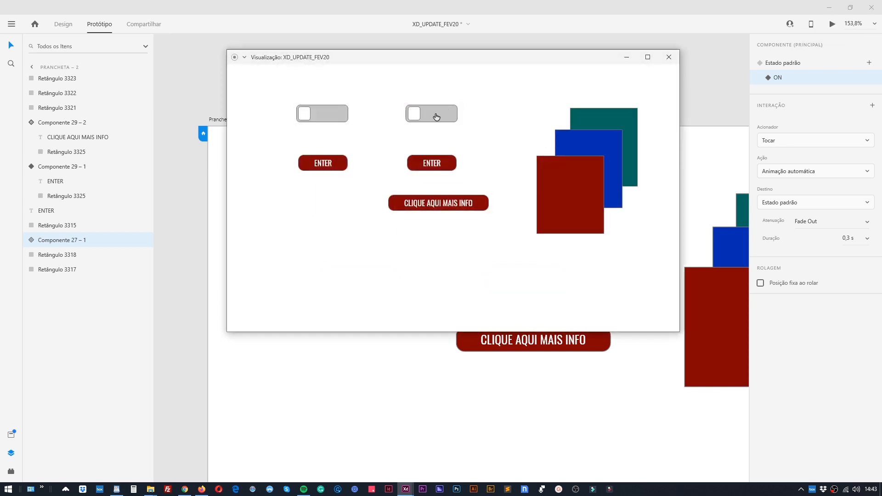
left_click(454, 118)
left_click(442, 122)
left_click(441, 121)
left_click(441, 117)
left_click(442, 116)
left_click(441, 118)
left_click(442, 117)
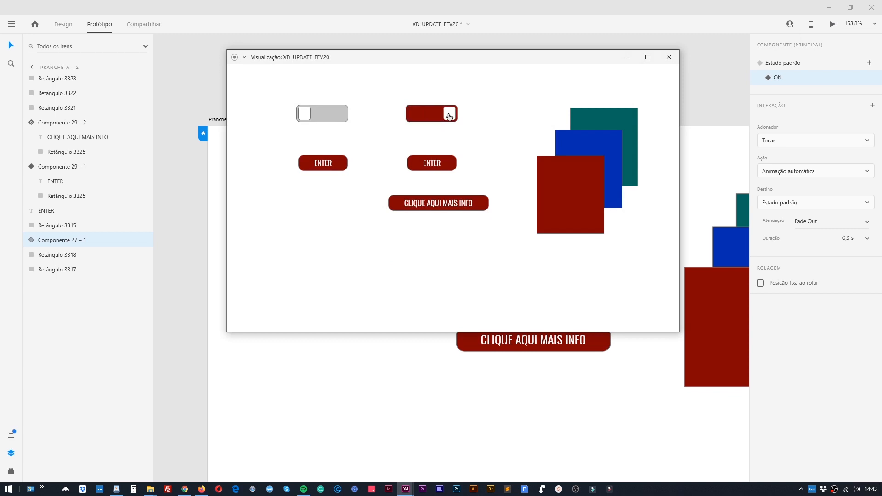
left_click(431, 118)
left_click(440, 116)
left_click(434, 113)
left_click(433, 110)
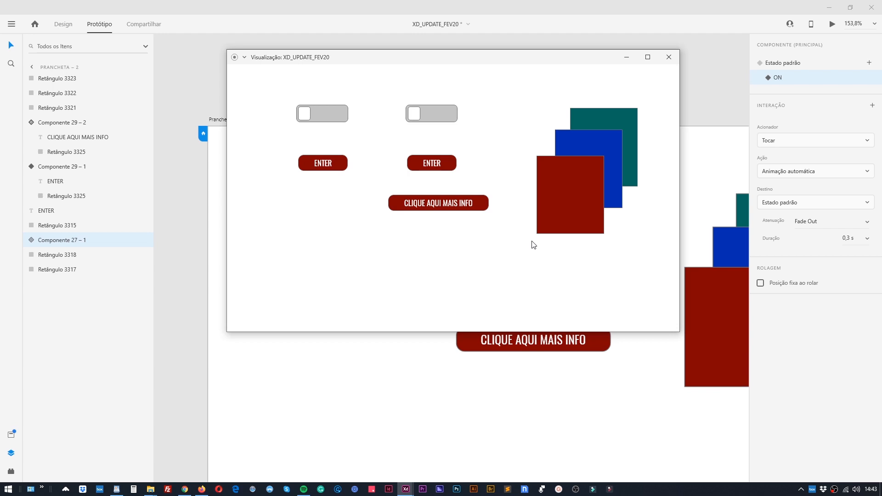
left_click(417, 116)
left_click(432, 119)
left_click(669, 60)
- Look over the artboards and the topics in the ATUALIZAÇÕES FEVEREIRO 20 list
scroll(274, 237, "down", 5)
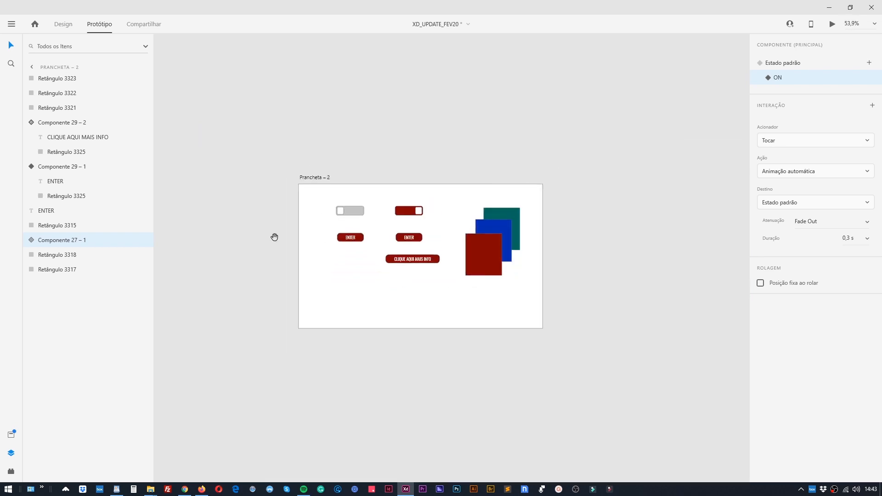
left_click_drag(274, 237, 612, 266)
left_click_drag(417, 254, 670, 363)
scroll(349, 215, "down", 4)
left_click_drag(384, 221, 417, 473)
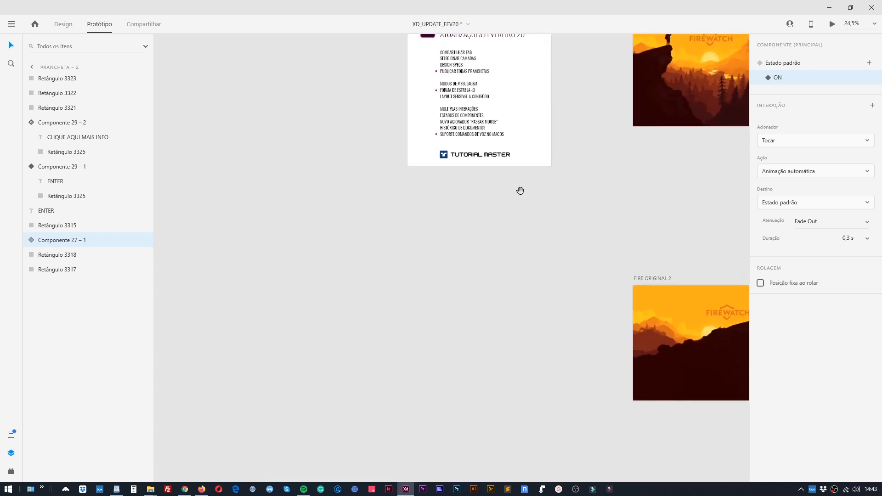
scroll(474, 134, "up", 6)
scroll(513, 145, "down", 9)
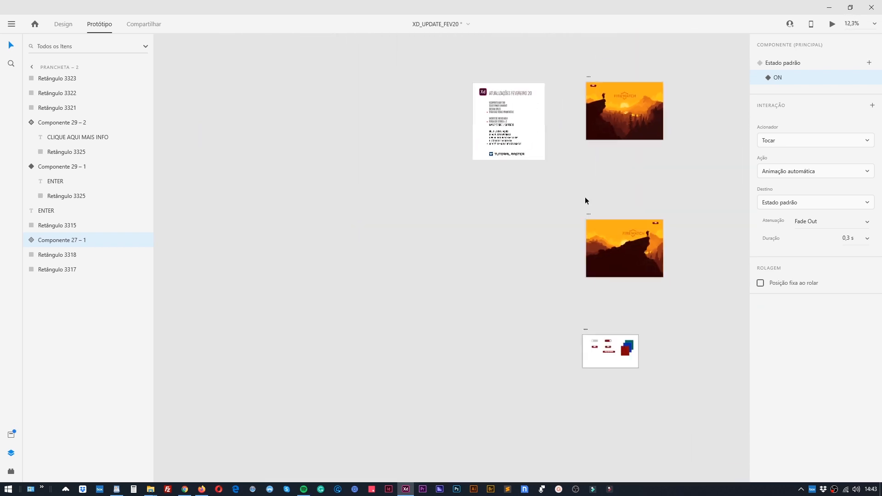
scroll(585, 201, "down", 1)
- Move both ENTER buttons and the CLIQUE AQUI MAIS INFO button down on Prancheta – 2, and switch to Design mode
left_click_drag(663, 258, 462, 126)
scroll(407, 180, "up", 10)
left_click_drag(361, 256, 452, 78)
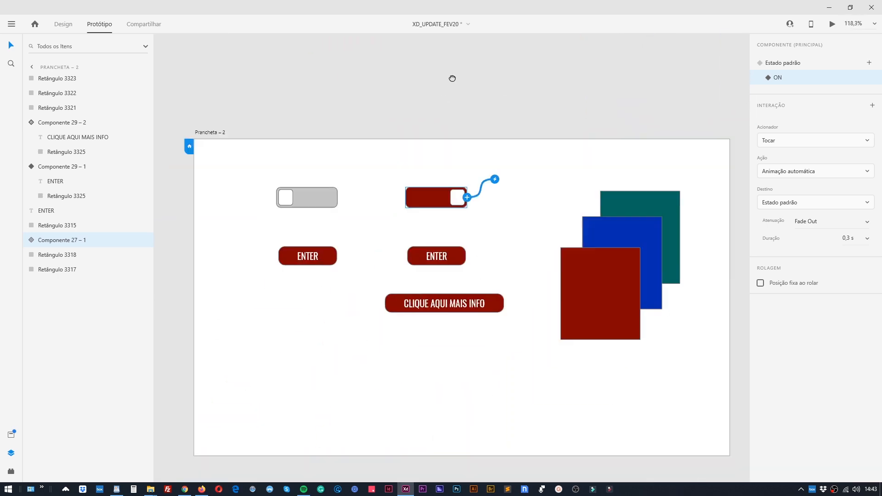
left_click_drag(518, 192, 280, 312)
left_click_drag(469, 229, 469, 342)
left_click(63, 23)
- Try moving the grey toggle's rectangles separately, and undo each move
left_click_drag(366, 129, 261, 175)
left_click(391, 109)
left_click_drag(343, 150, 363, 208)
key("ctrl+z")
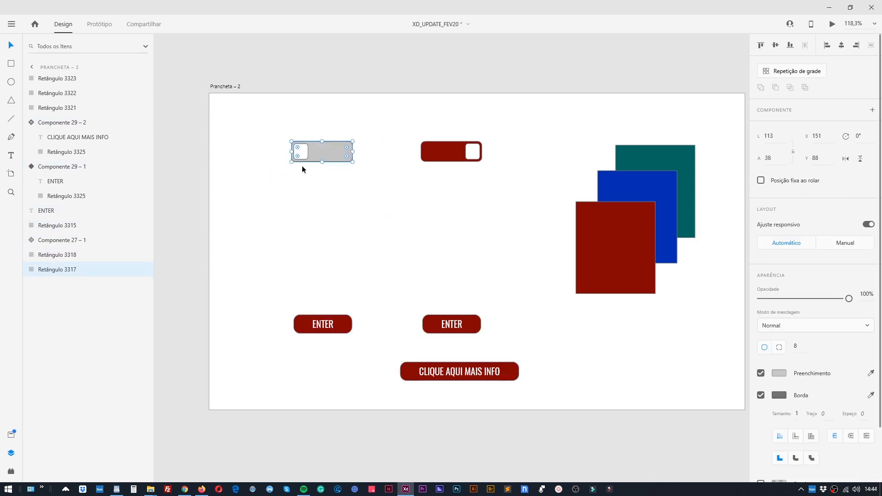
left_click_drag(302, 154, 340, 184)
key("ctrl+z")
- Duplicate the grey toggle's two rectangles below the original at Y 209 and convert the copy into a component
left_click(320, 157, "shift")
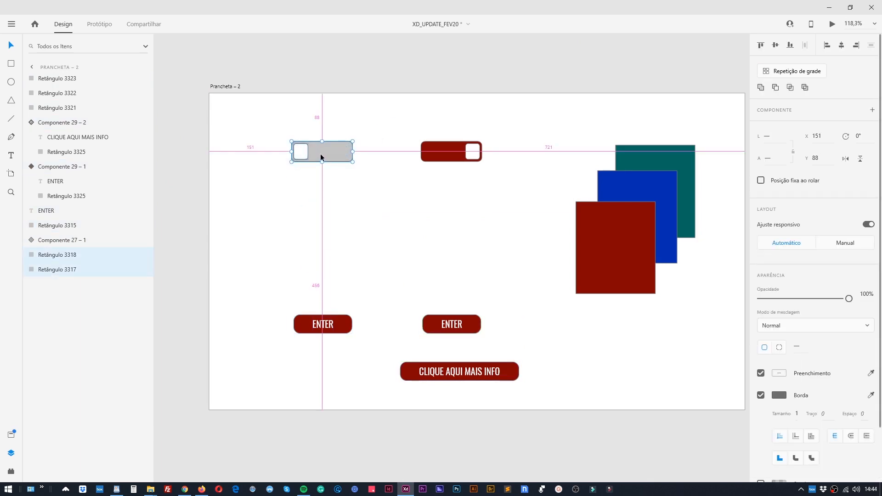
left_click_drag(320, 155, 323, 220)
left_click_drag(383, 192, 282, 258)
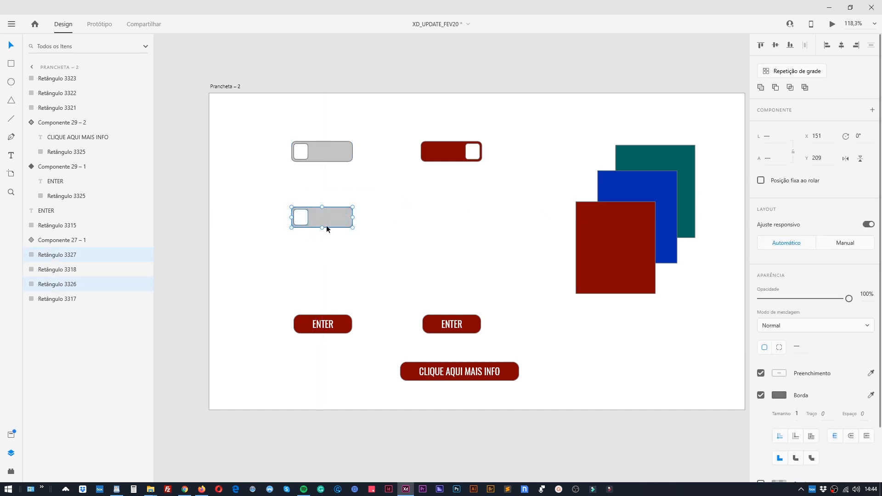
key("ctrl+k")
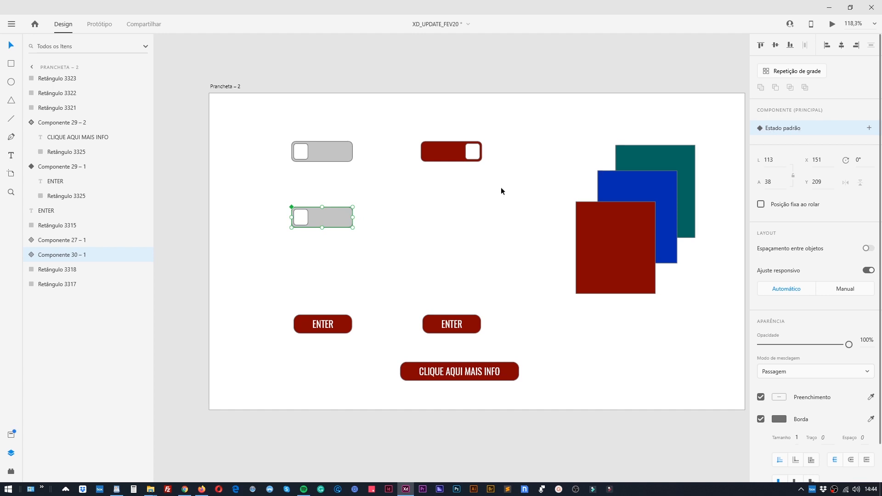
- Add an Estado hover state to the new toggle component, keeping the default state name
left_click(870, 128)
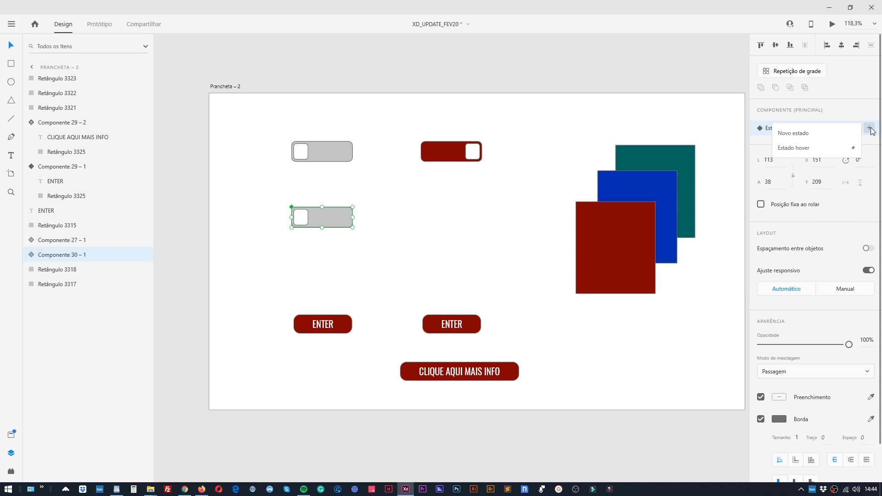
left_click(816, 149)
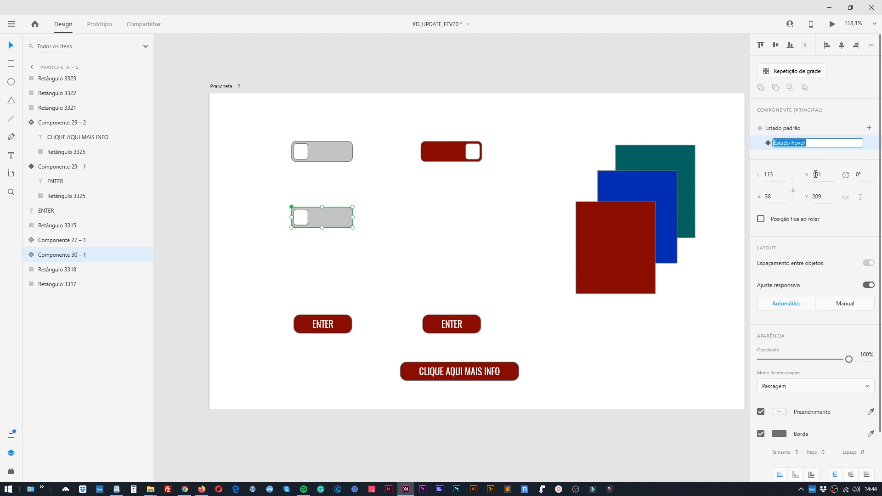
left_click(416, 238)
- Try moving the new toggle component while in Estado hover, and undo the move
left_click(341, 219)
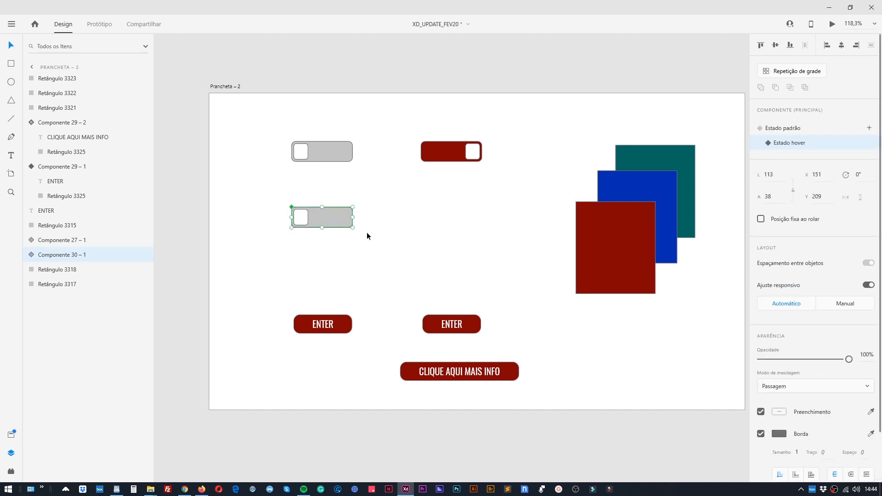
left_click_drag(346, 224, 356, 240)
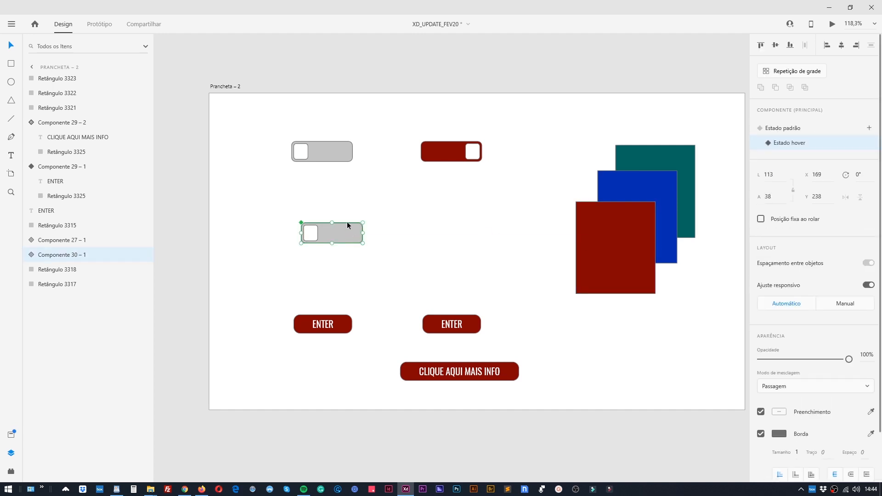
key("ctrl+z")
- In Estado hover, change the fill of the new toggle's background rectangle to the darker grey #8F8F8F
left_click(781, 132)
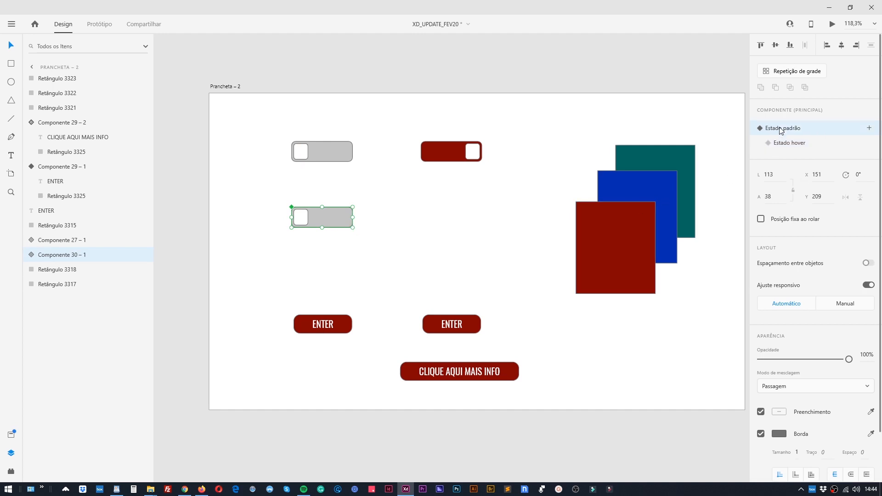
left_click(783, 146)
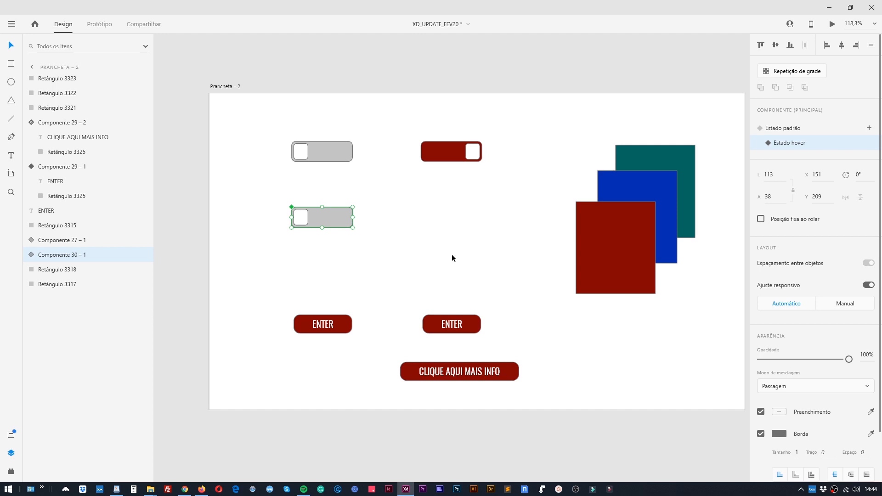
double_click(336, 221)
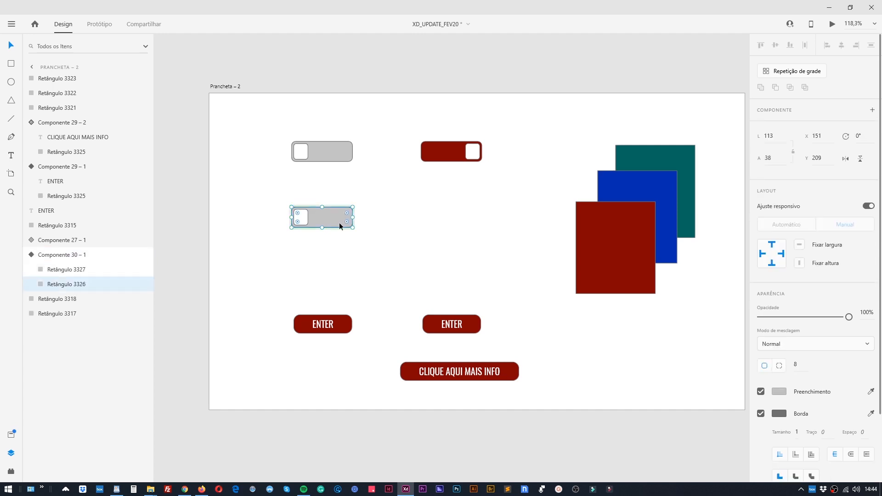
left_click(779, 392)
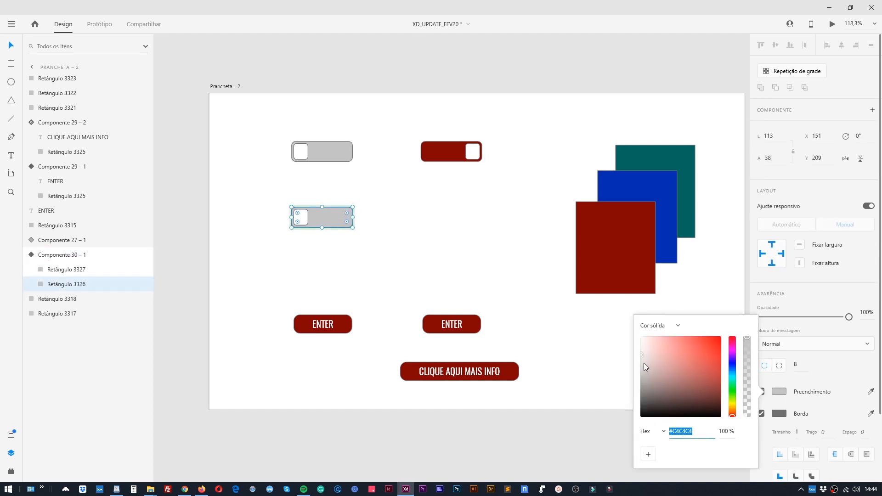
left_click_drag(642, 356, 640, 372)
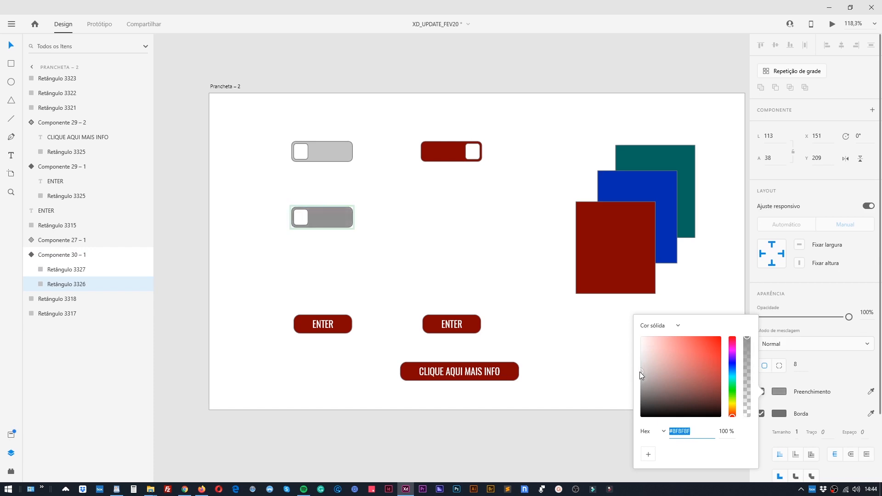
left_click(503, 307)
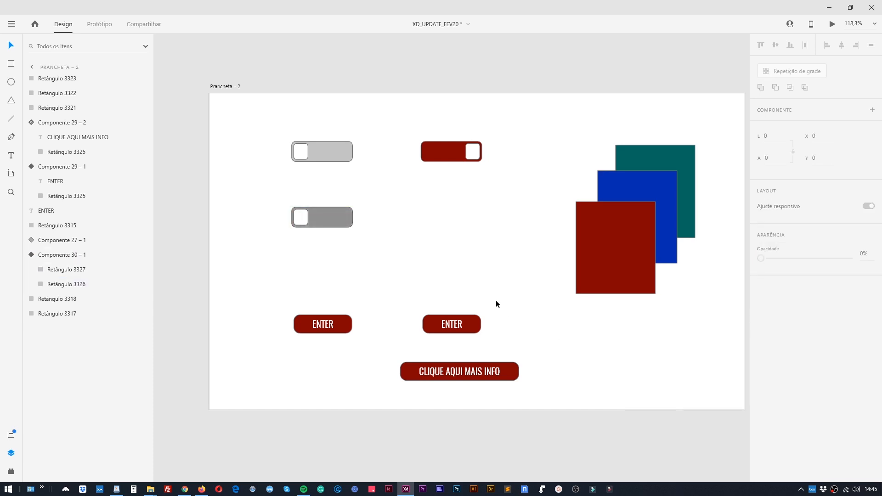
- Preview the Prancheta – 2 artboard with the toggle component in Estado hover, and close the preview
left_click(231, 88)
left_click(832, 24)
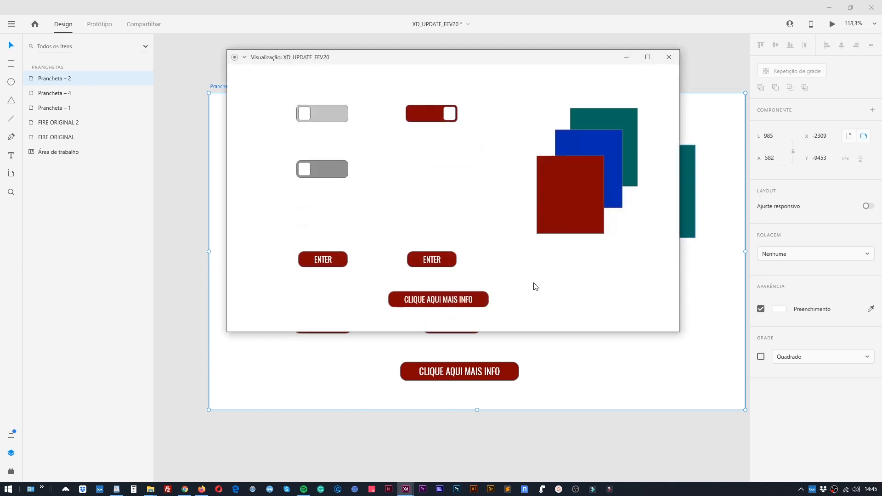
left_click(669, 57)
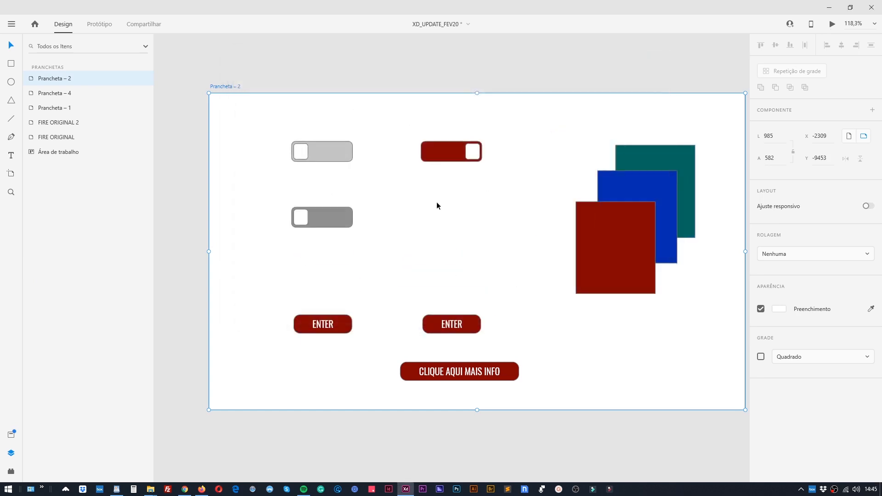
- Return the new toggle component to Estado padrão, test its hover effect in the preview, and close it
left_click(336, 221)
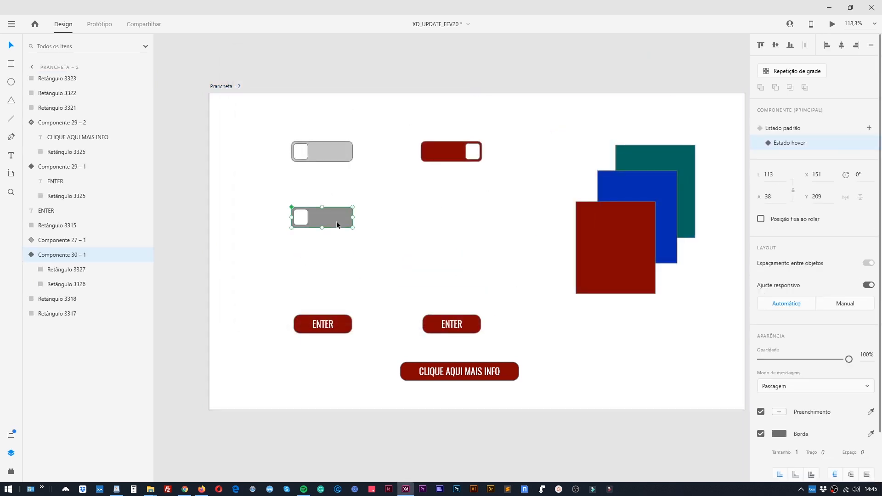
left_click(791, 128)
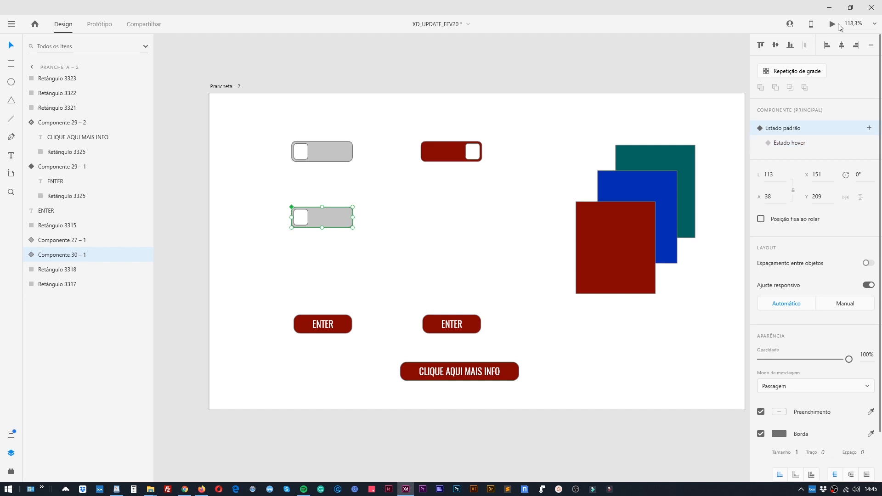
left_click(833, 25)
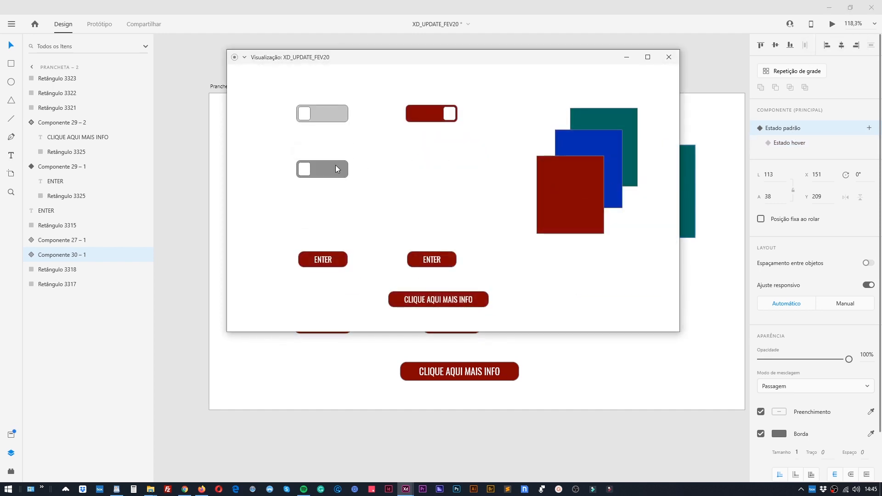
left_click(669, 57)
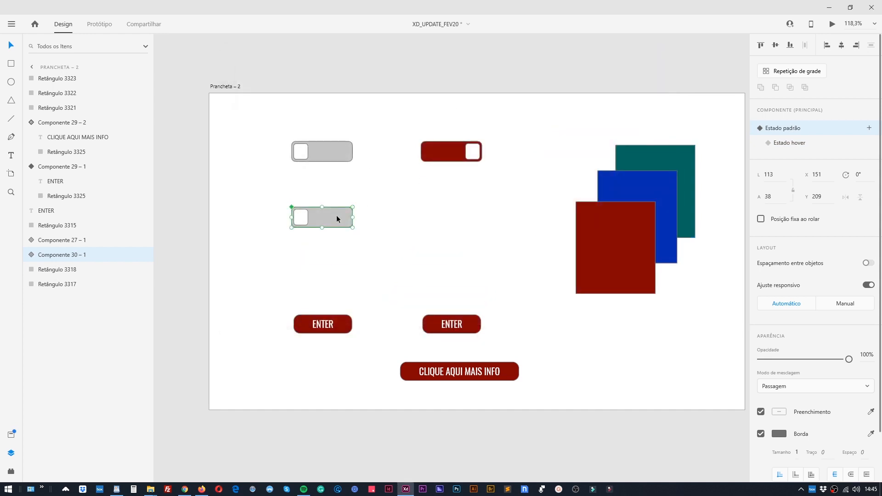
- Starting from Estado hover, add a new state named ON to the toggle component
left_click(798, 144)
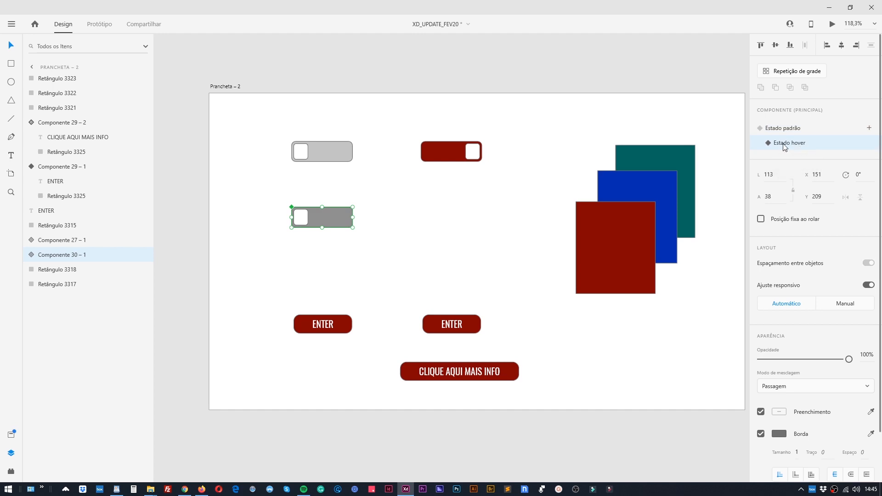
left_click(382, 214)
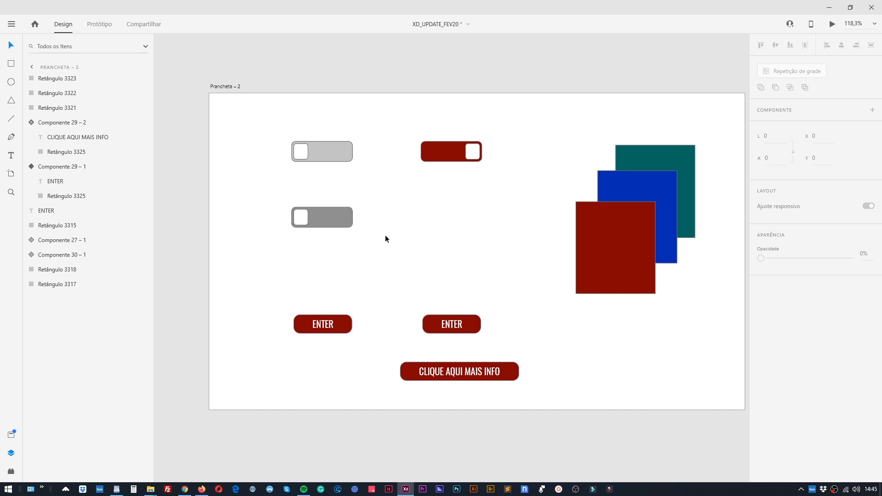
left_click(343, 214)
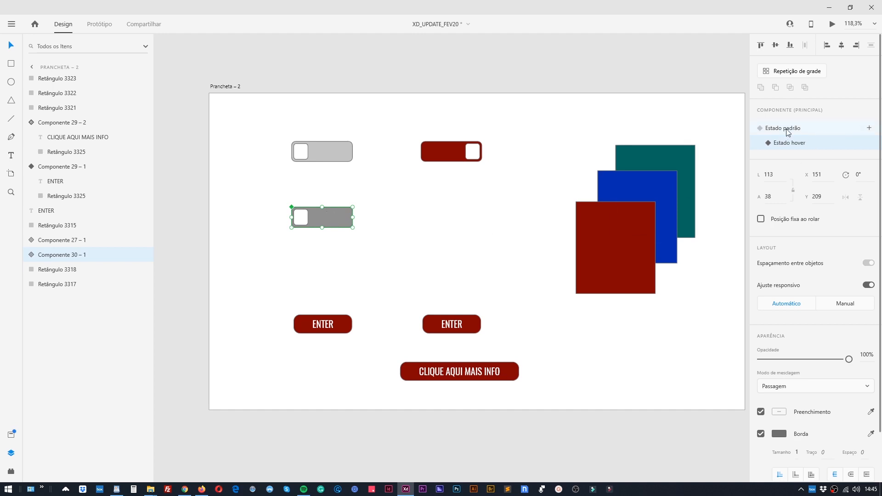
left_click(869, 128)
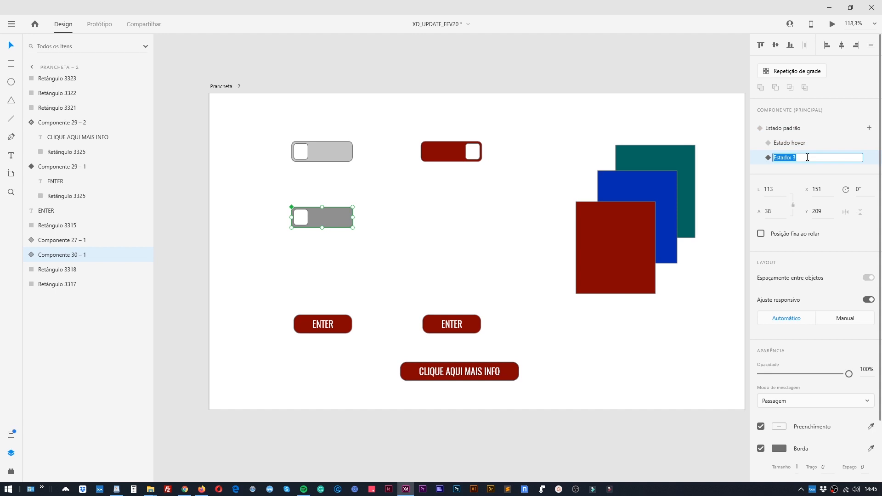
type("ON")
key("Return")
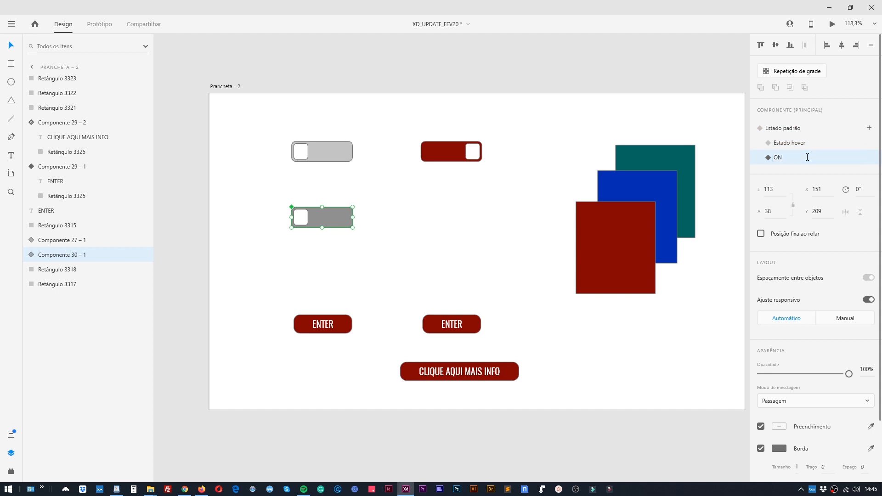
- In the ON state, move the toggle's white knob to the opposite end at about X 231, and select the background rectangle
left_click(373, 249)
double_click(305, 217)
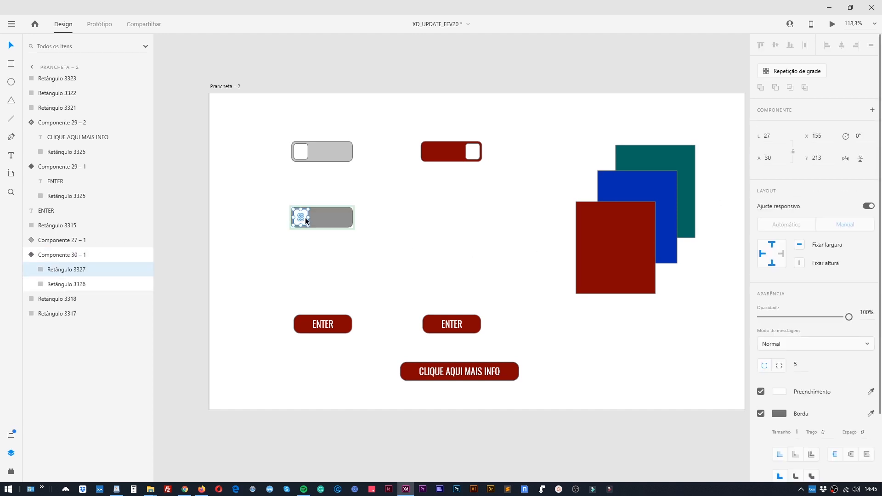
scroll(340, 224, "up", 6)
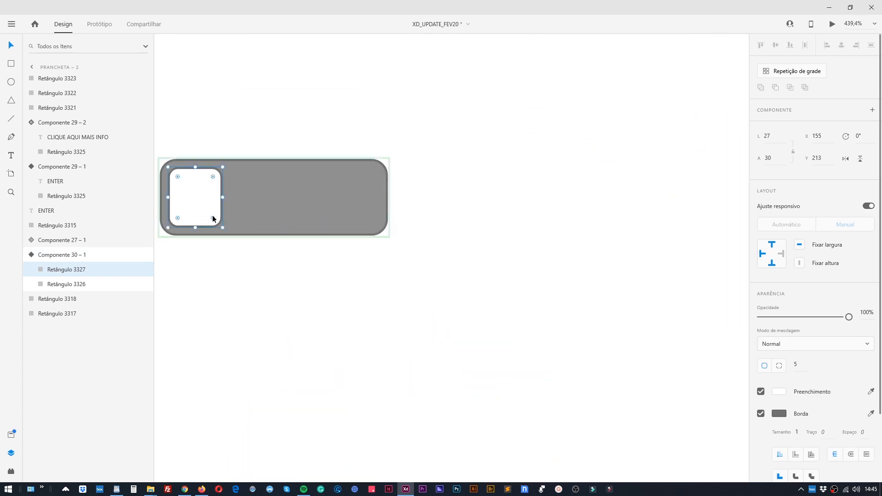
left_click_drag(212, 216, 368, 225)
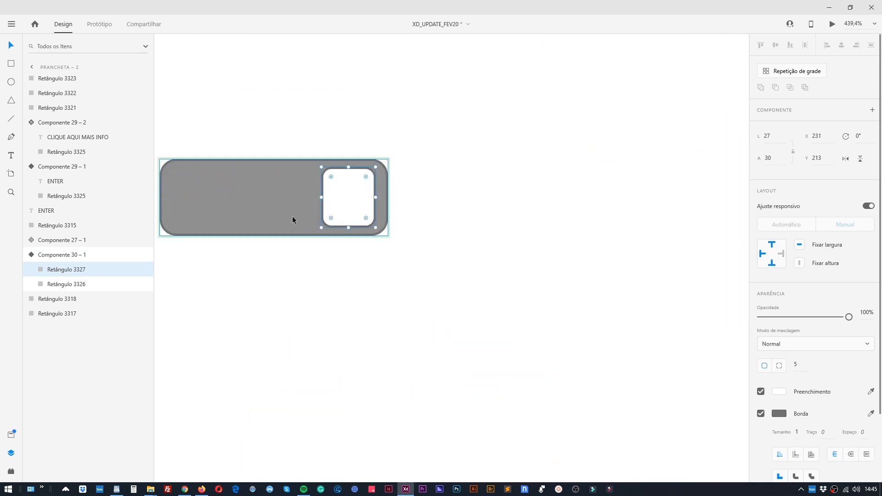
left_click(292, 216)
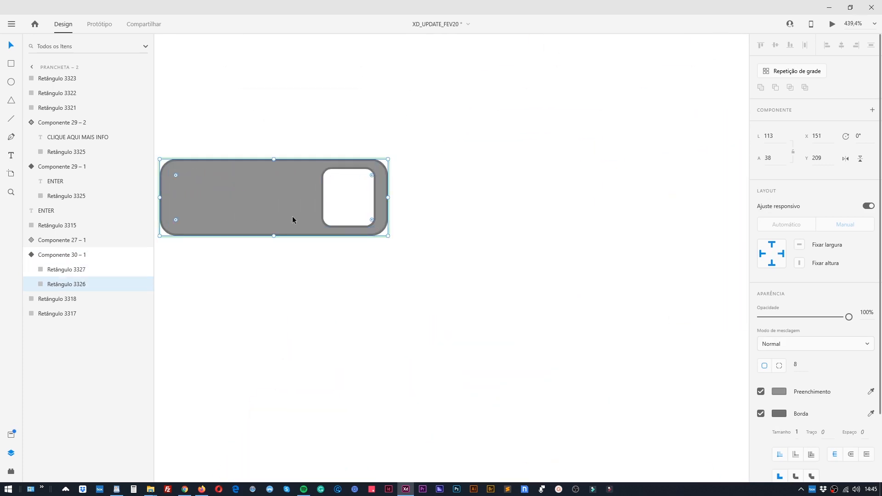
left_click(780, 414)
left_click_drag(647, 398, 699, 410)
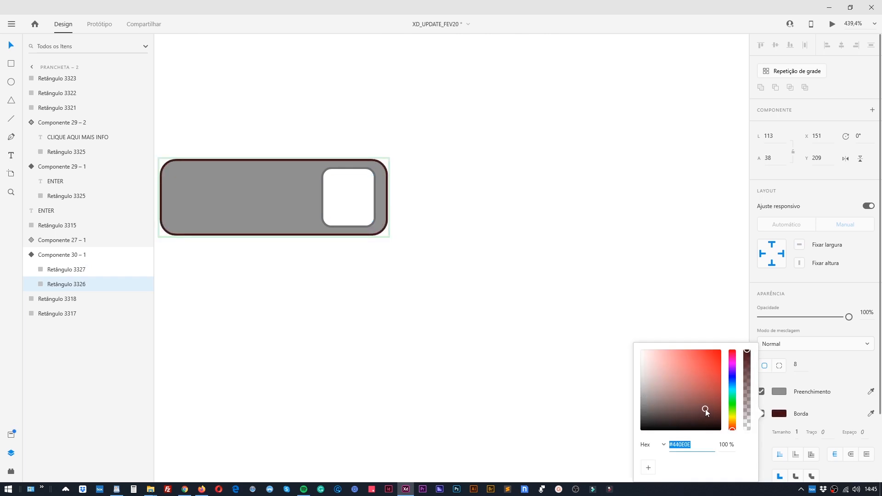
key("ctrl+z")
- In the ON state, change the fill of the toggle's background rectangle to a dark red
left_click(779, 391)
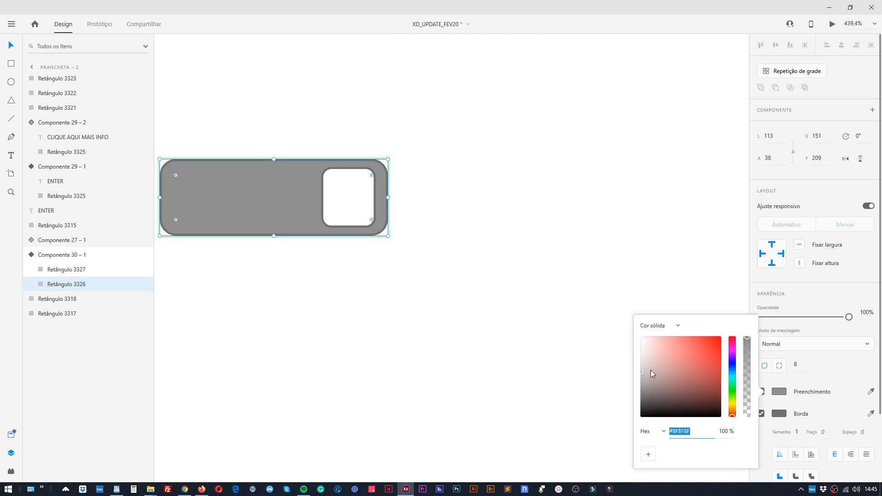
left_click_drag(651, 370, 710, 381)
left_click(650, 300)
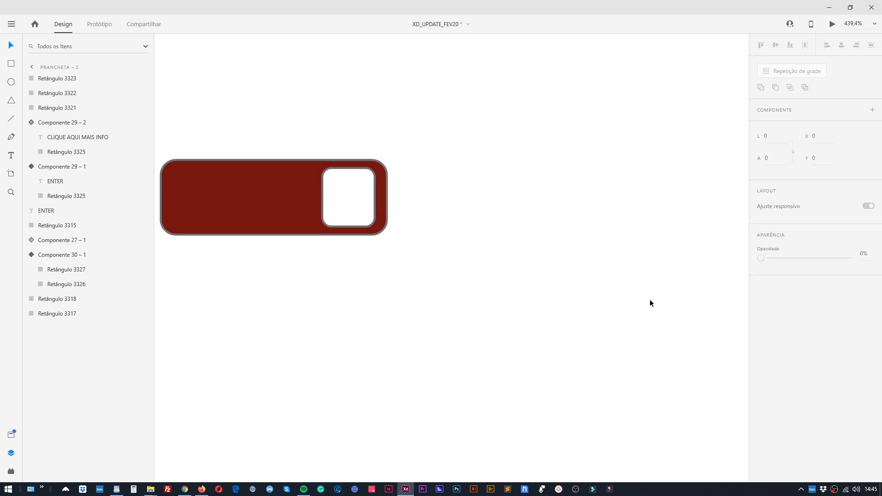
- Compare the new toggle component's Estado hover and ON states on Prancheta – 2, and deselect it
scroll(538, 272, "down", 6)
scroll(573, 249, "right", 3)
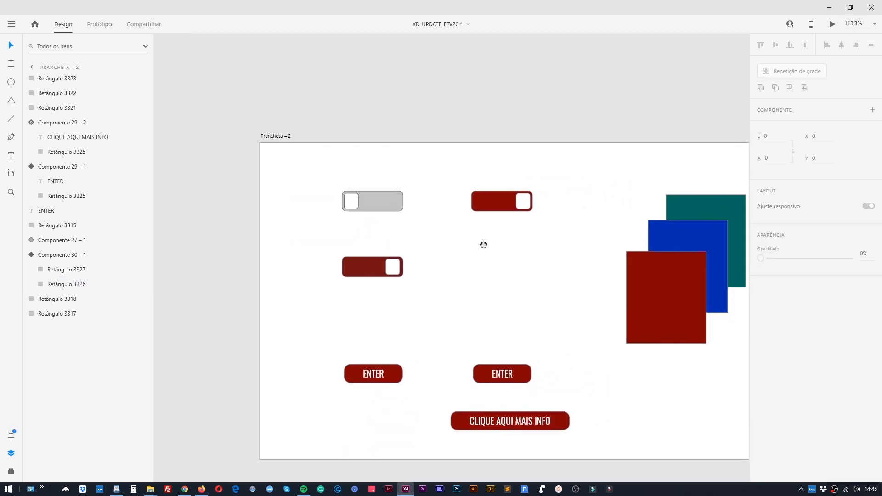
left_click(363, 262)
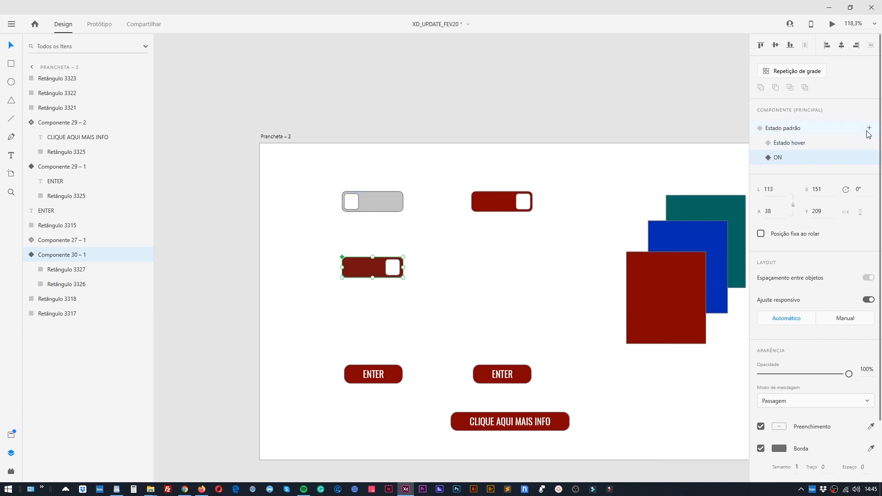
left_click(823, 146)
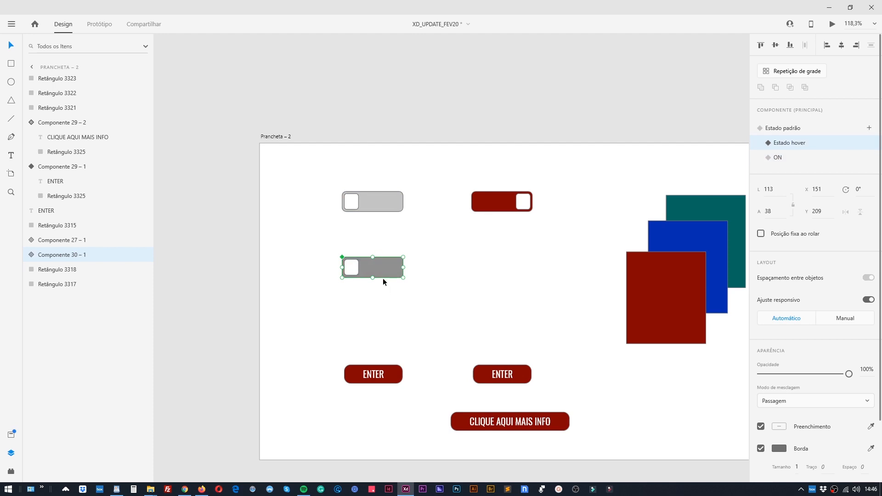
left_click(783, 158)
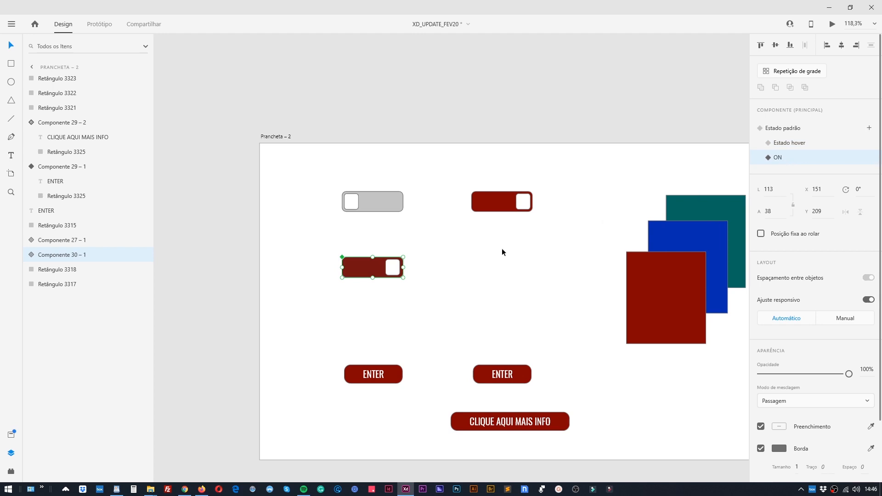
left_click(343, 291)
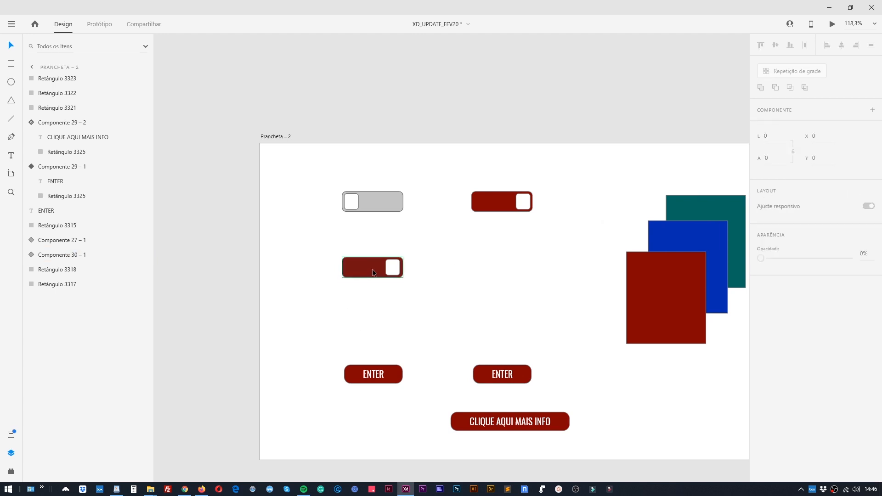
- In prototype mode, add a Tocar interaction to the toggle's Estado padrão, using Animação automática with ON as the destination
left_click(374, 271)
left_click(784, 129)
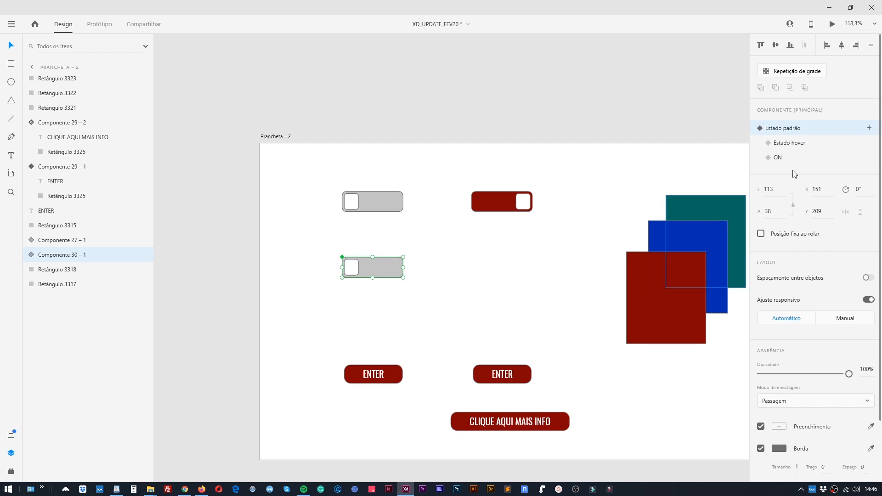
left_click(782, 159)
left_click(783, 131)
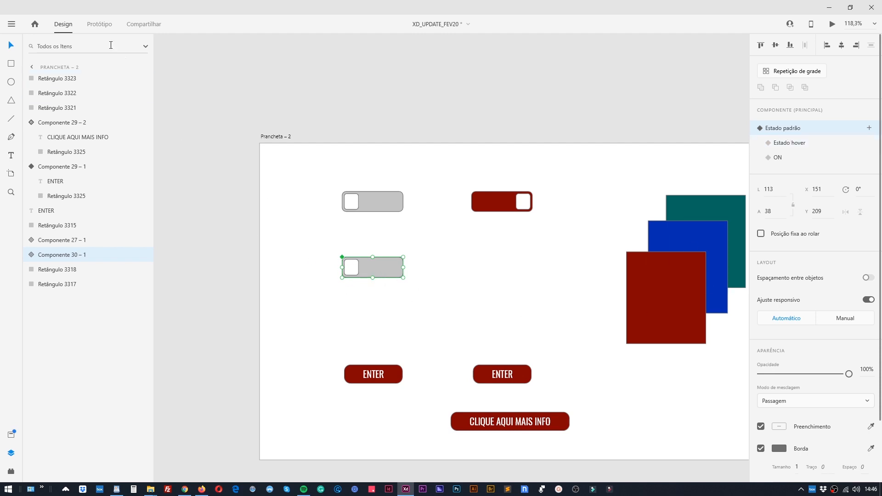
left_click(102, 25)
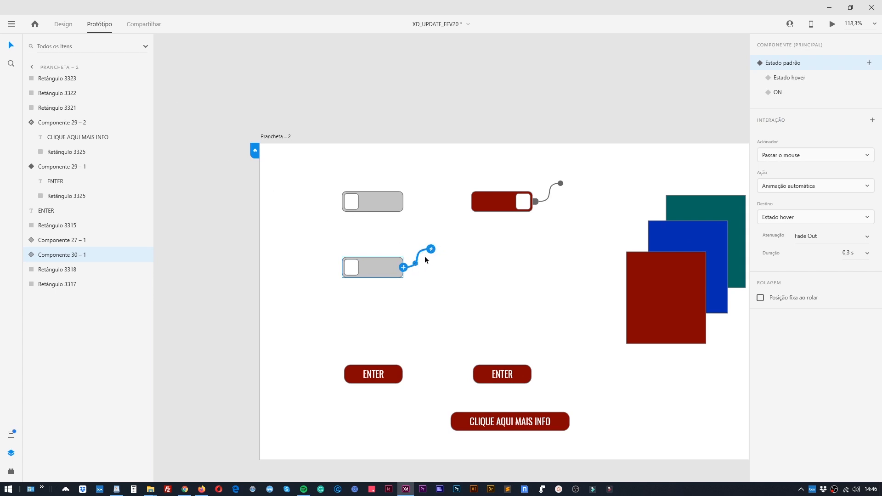
left_click(403, 268)
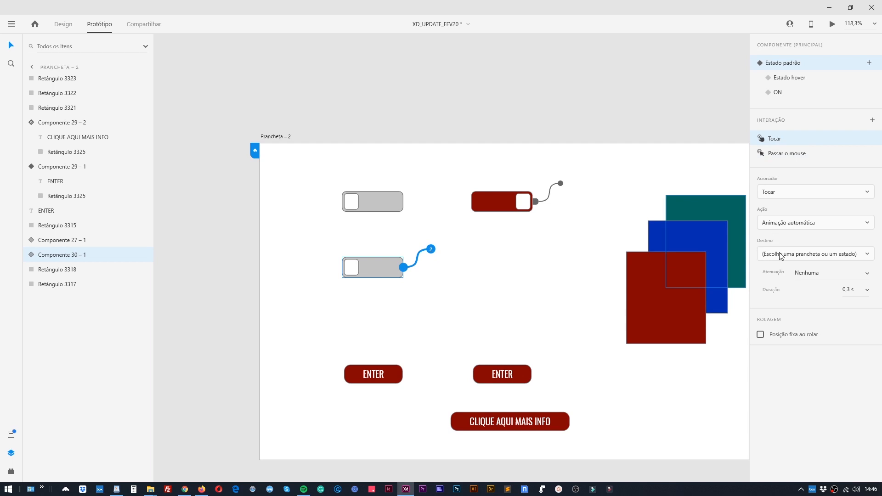
left_click(868, 256)
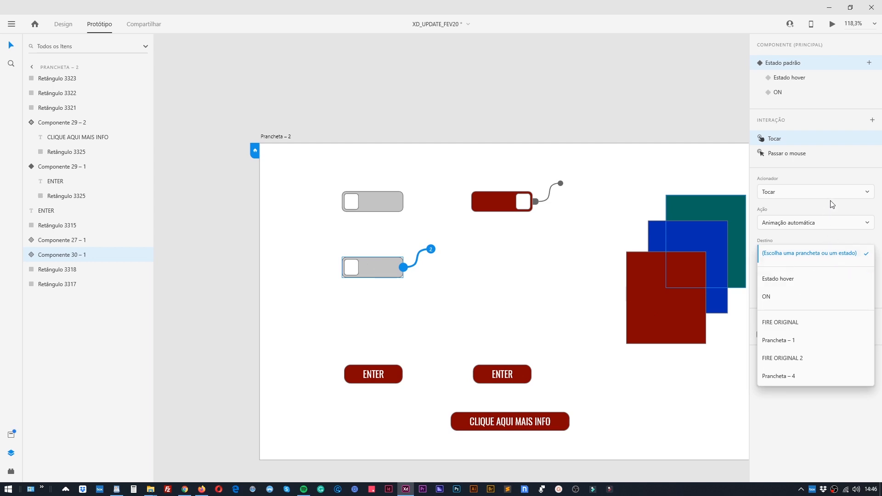
left_click(767, 297)
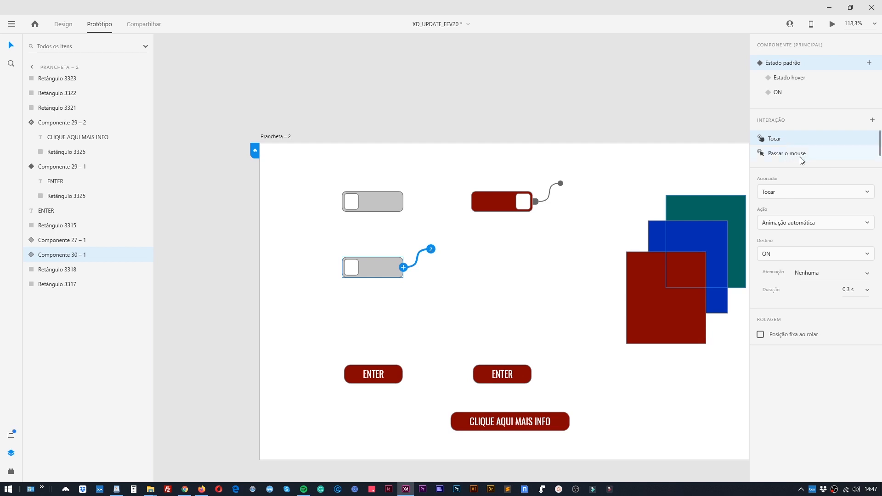
- Add a Tocar interaction to the toggle's ON state, using Animação automática with Estado padrão as the destination
left_click(788, 93)
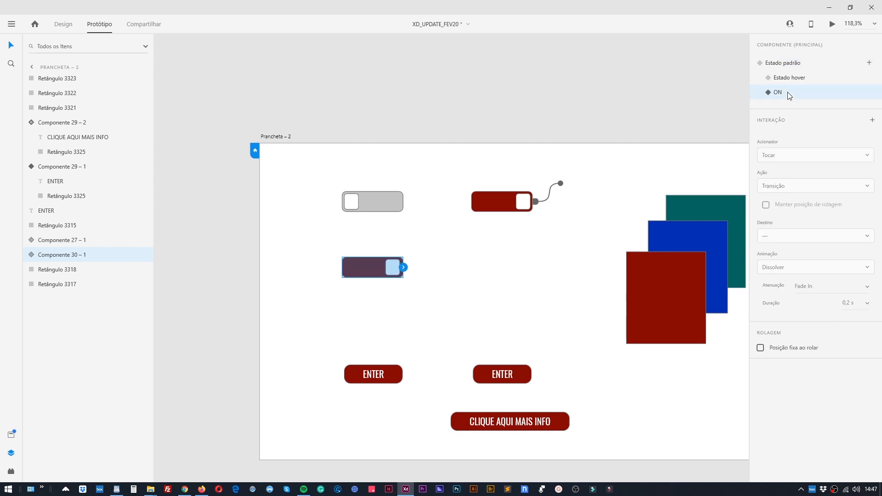
left_click(790, 67)
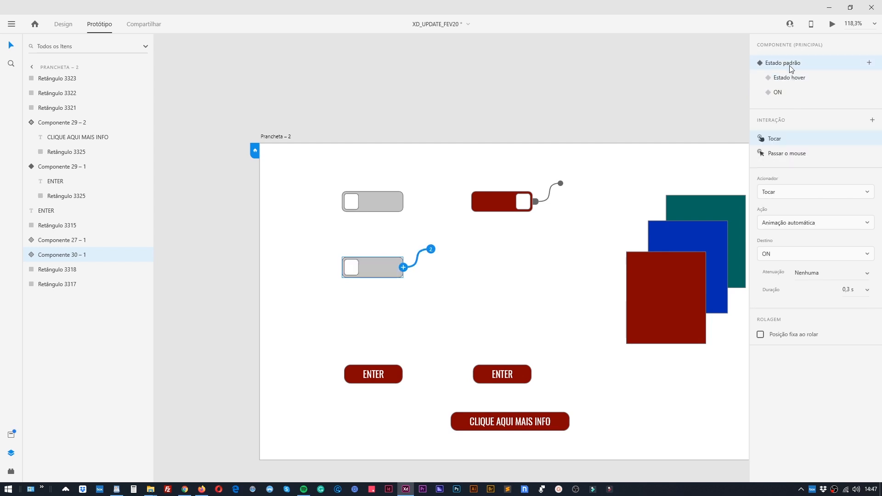
left_click(782, 95)
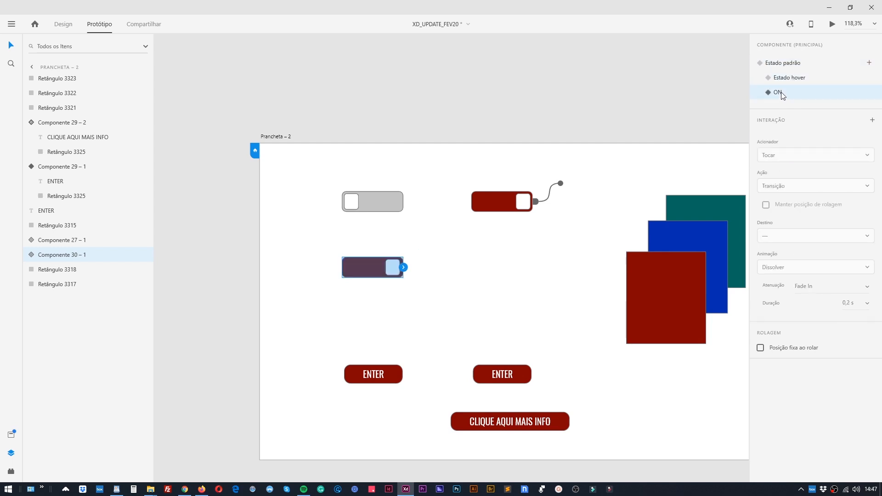
left_click(402, 268)
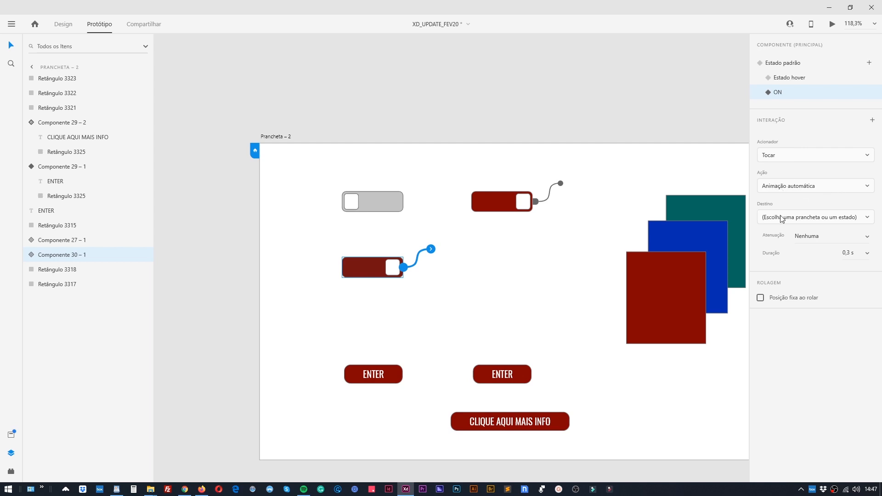
left_click(867, 219)
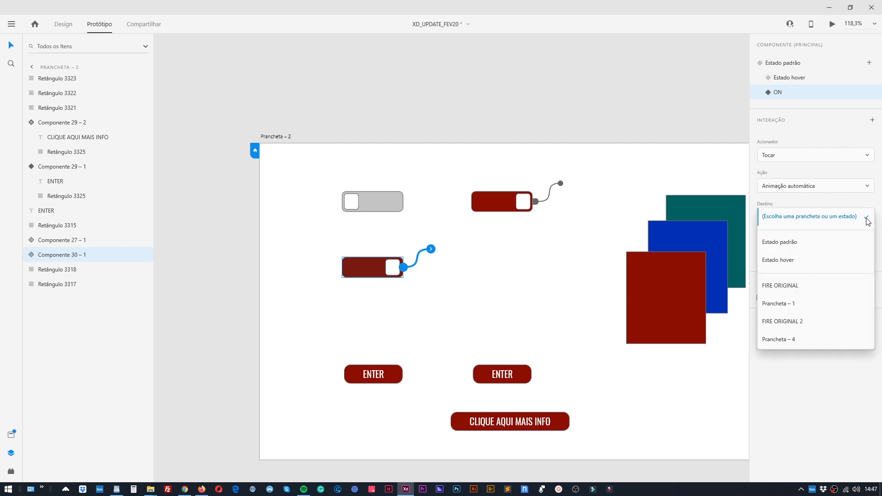
left_click(836, 242)
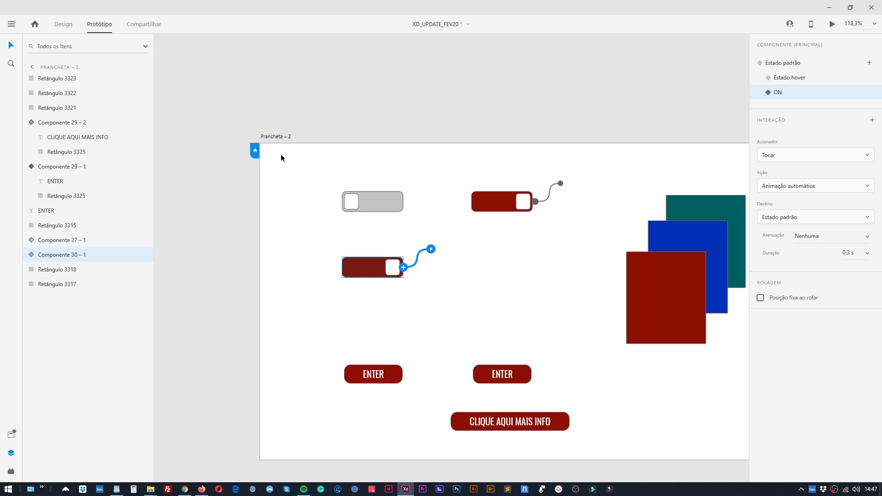
- Preview Prancheta – 2, test switching the new toggle on and off repeatedly, and close the preview
left_click(278, 136)
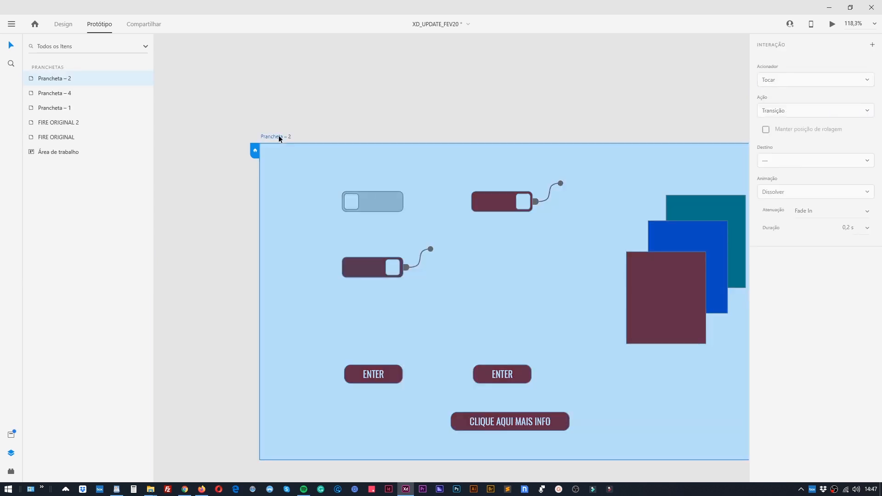
left_click(832, 28)
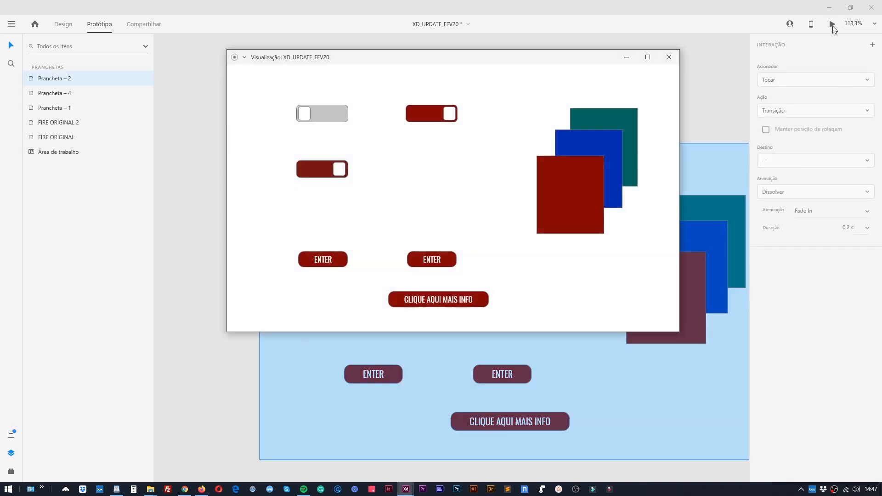
left_click(326, 174)
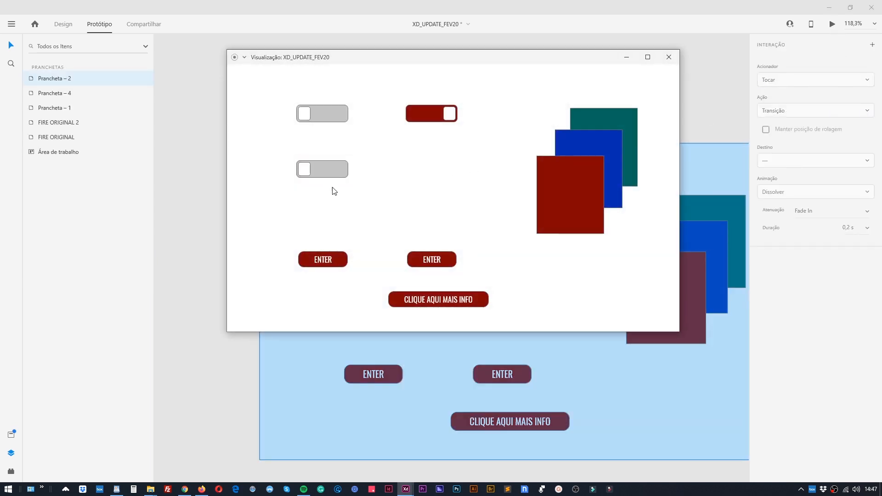
left_click(326, 168)
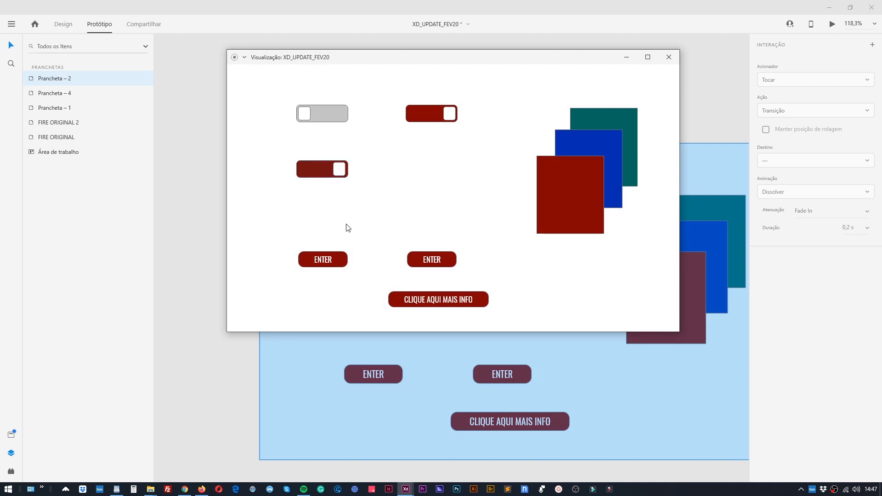
left_click(339, 173)
left_click(325, 175)
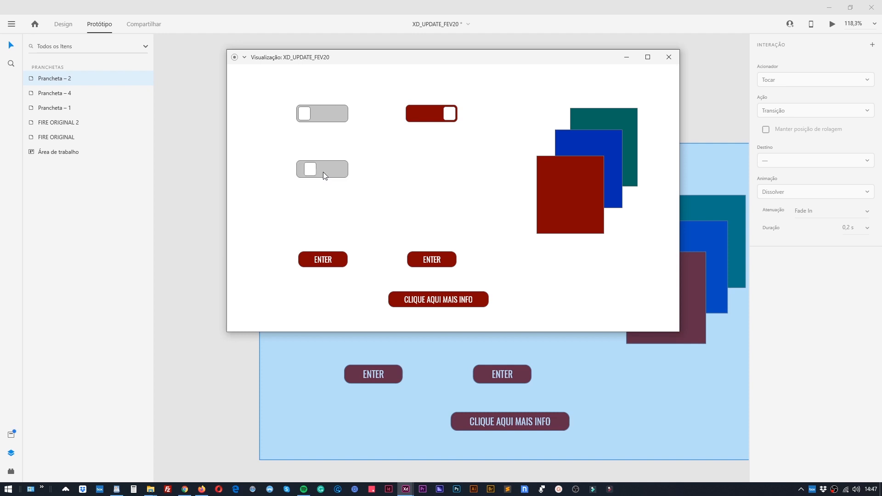
left_click(669, 57)
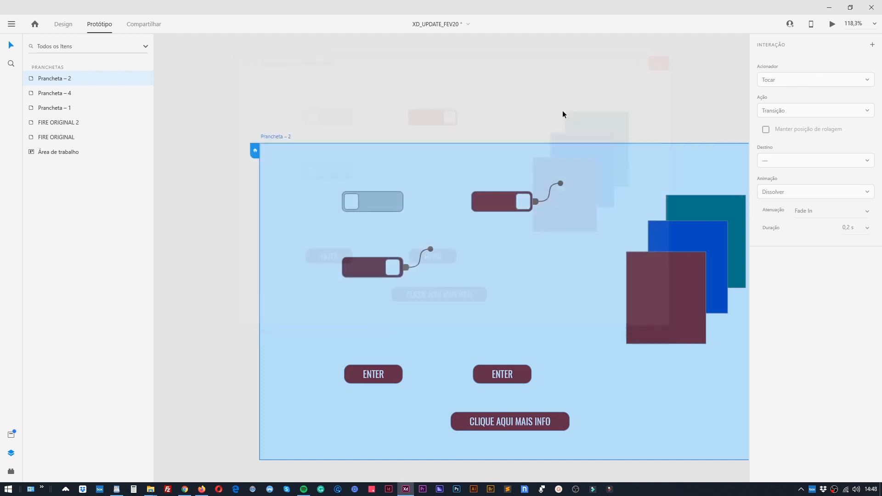
- Examine the component and interaction items in the ATUALIZAÇÕES FEVEREIRO 20 list, and return to the Prancheta – 2 artboard
scroll(517, 105, "down", 3)
left_click_drag(320, 79, 450, 310)
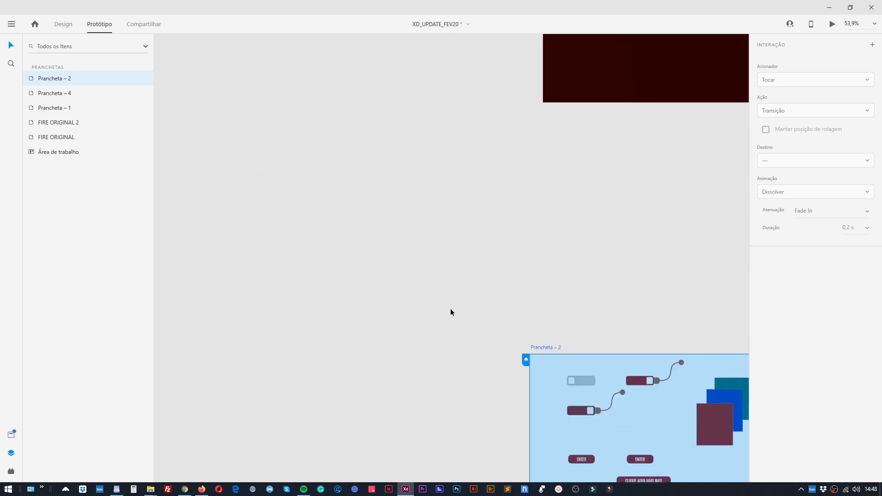
scroll(400, 140, "down", 2)
left_click_drag(401, 137, 469, 361)
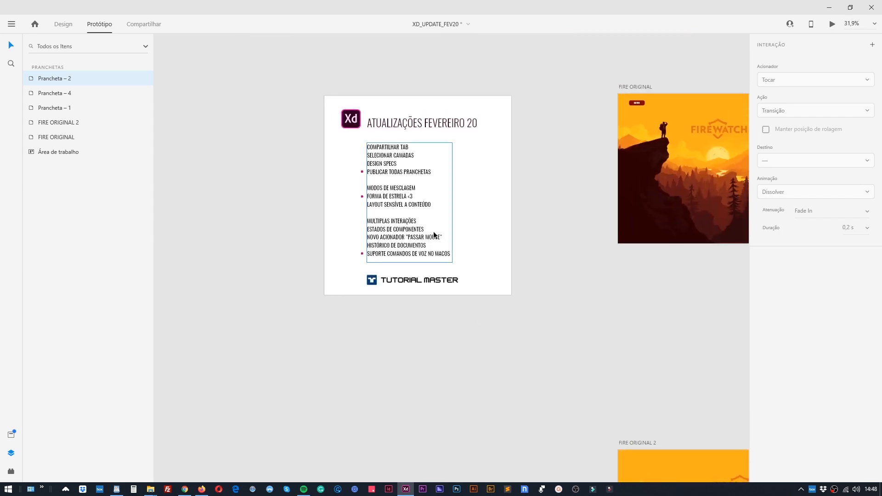
scroll(426, 251, "up", 3)
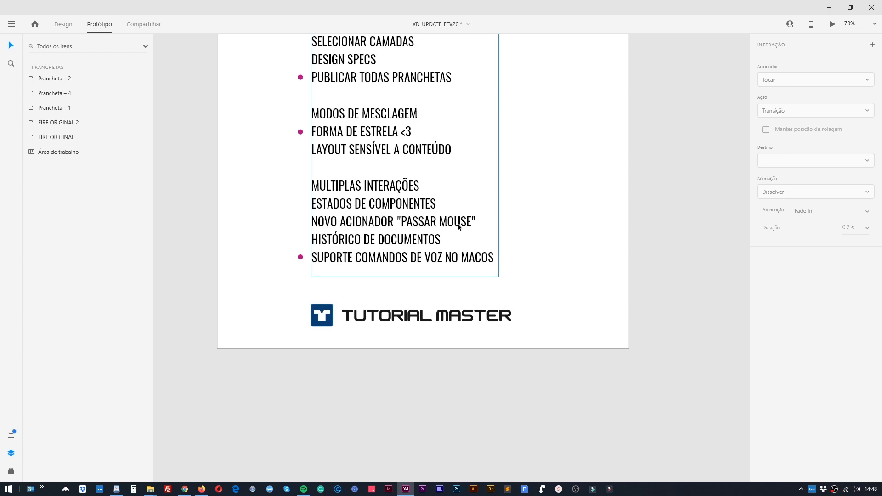
scroll(602, 220, "down", 3)
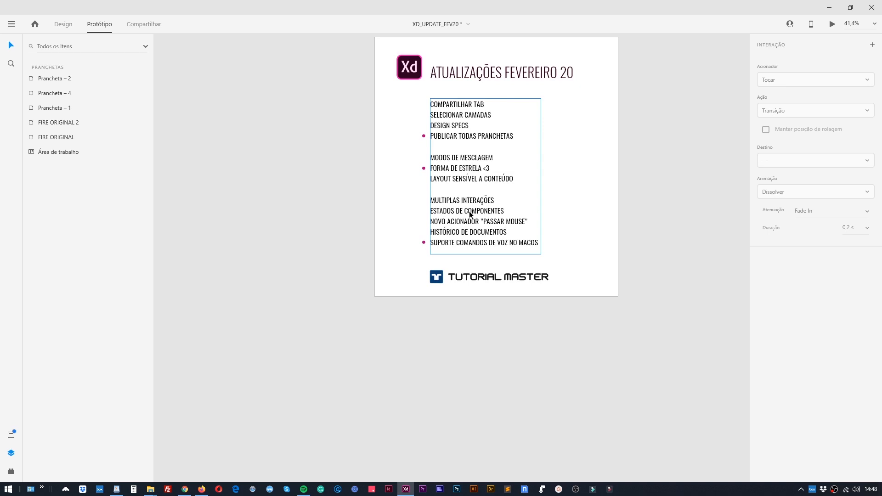
scroll(660, 319, "down", 2)
left_click_drag(672, 355, 519, 207)
left_click_drag(682, 371, 451, 83)
scroll(393, 230, "up", 3)
left_click_drag(251, 299, 384, 289)
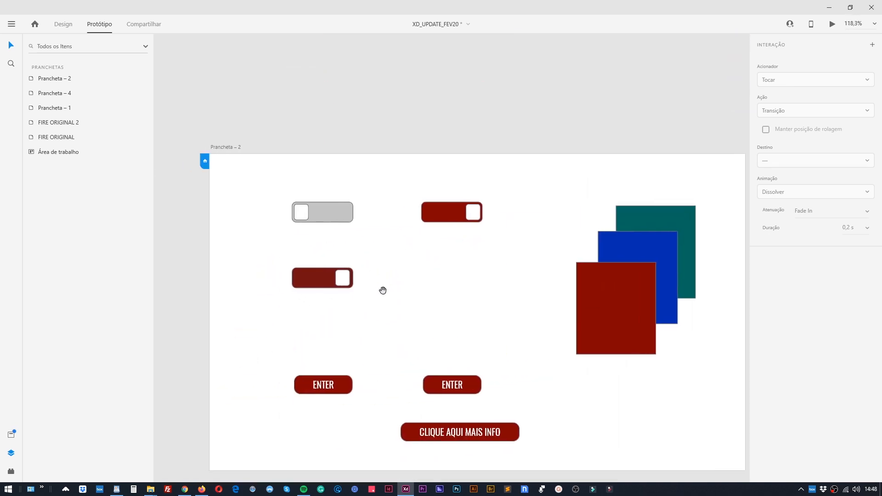
- Check the trigger options available for the ON state of the toggle component on Prancheta – 2
left_click(322, 284)
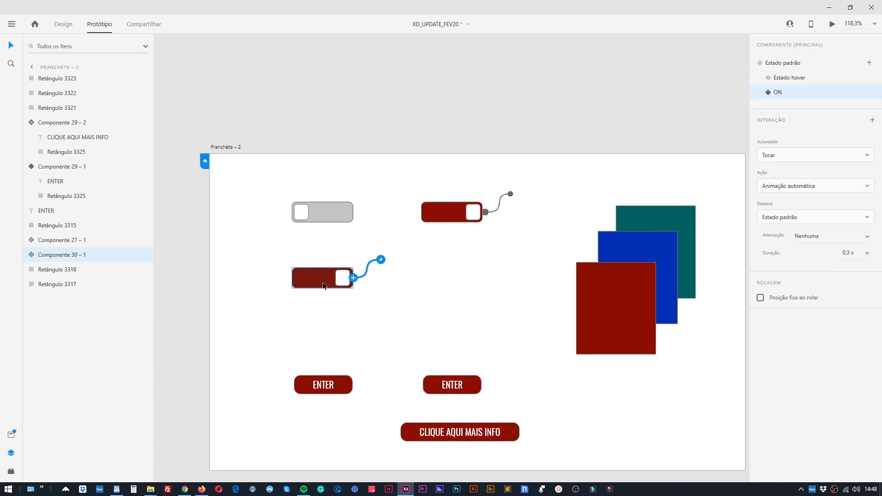
left_click(849, 161)
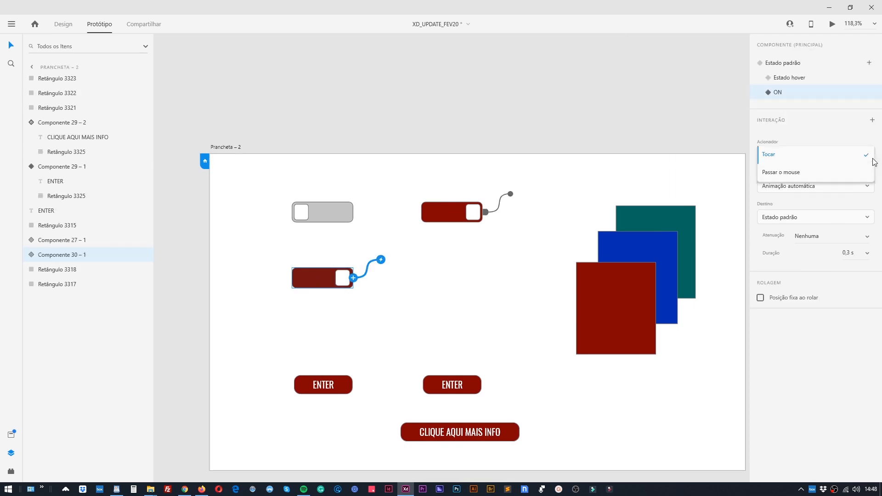
left_click(837, 133)
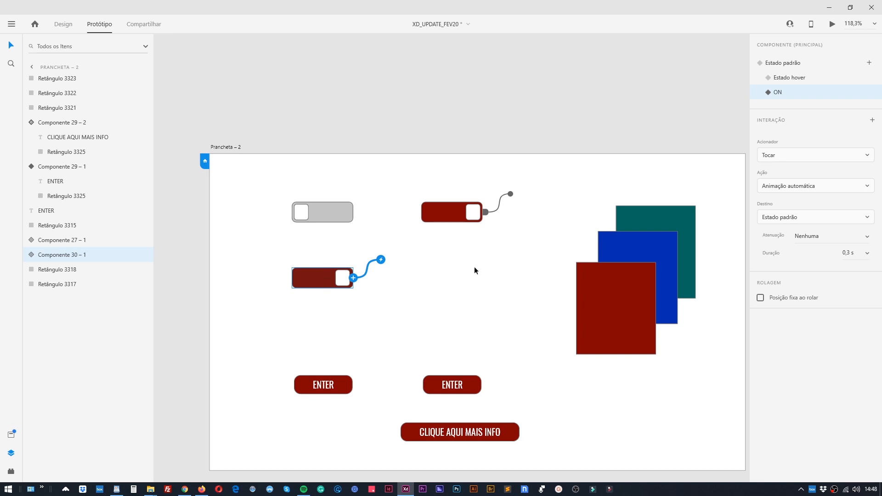
left_click(861, 156)
left_click(816, 132)
- Examine the closing items of the ATUALIZAÇÕES FEVEREIRO 20 list, from multiple interactions to document history and voice commands
scroll(418, 222, "down", 5)
left_click_drag(351, 161, 483, 249)
left_click_drag(428, 53, 514, 214)
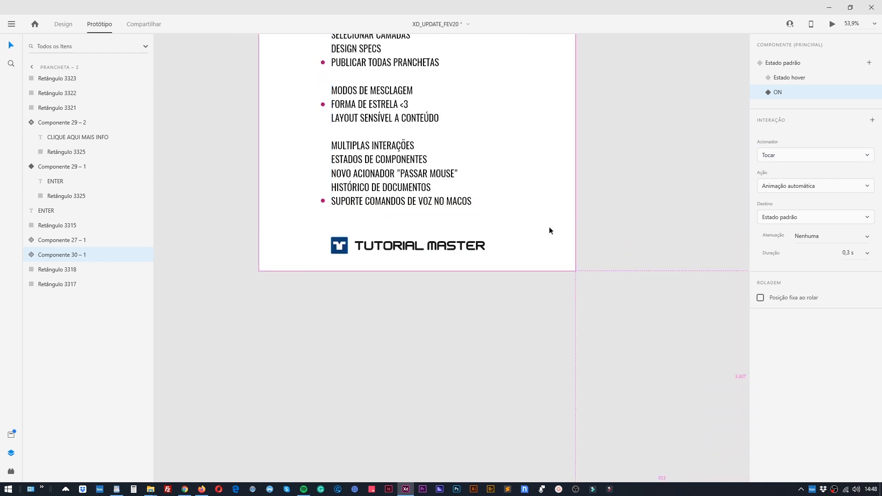
scroll(550, 230, "down", 5)
scroll(464, 199, "up", 5)
scroll(611, 249, "up", 6)
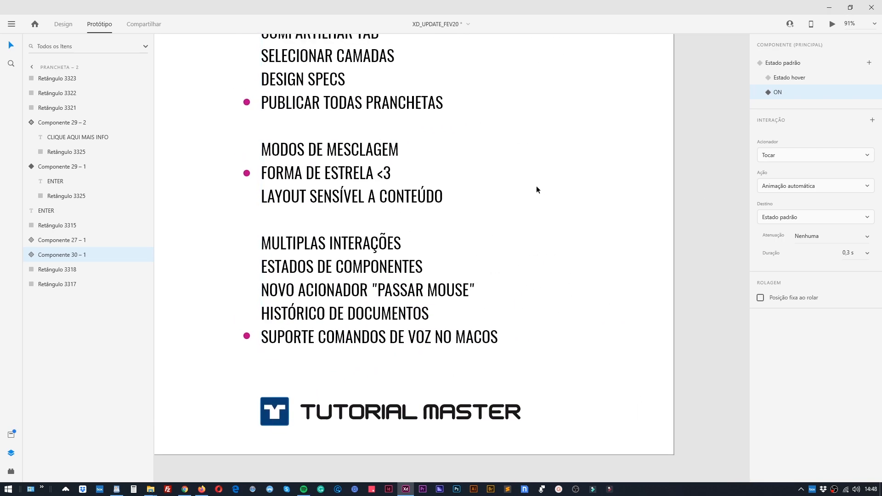
- Check the document history command and the cloud and local save locations offered by Salvar como, and cancel without saving
left_click(35, 25)
left_click(12, 24)
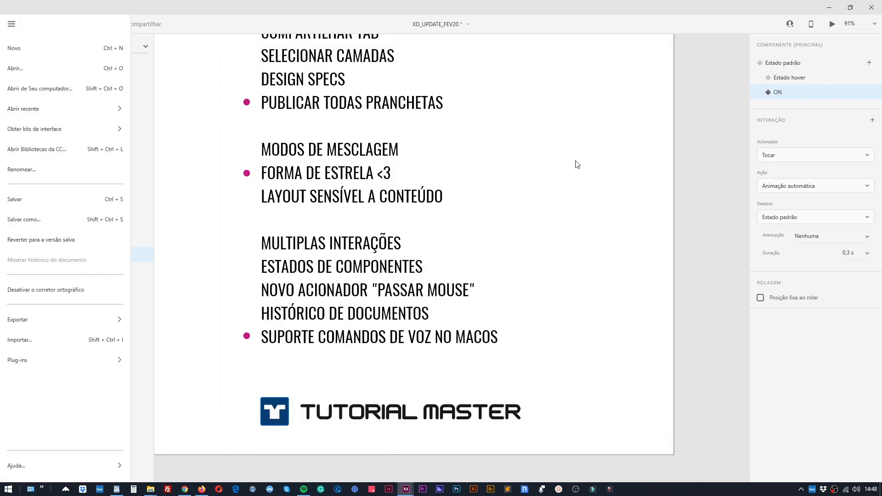
mouse_move(53, 106)
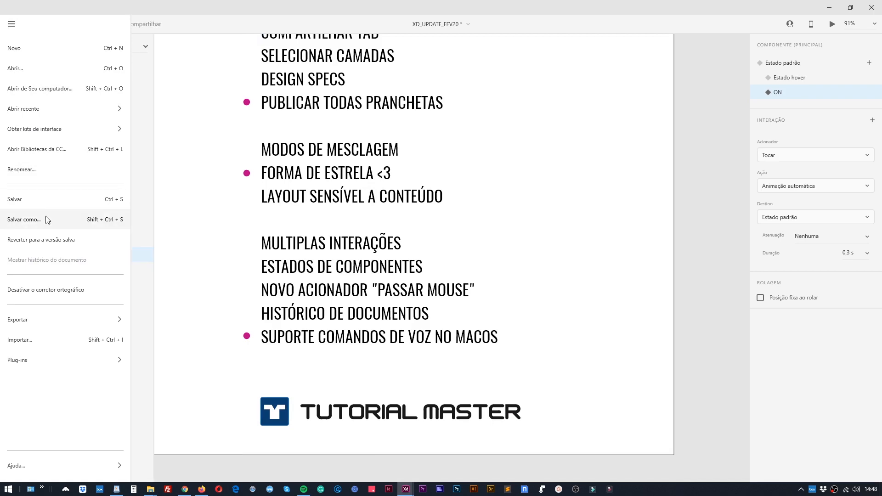
left_click(48, 219)
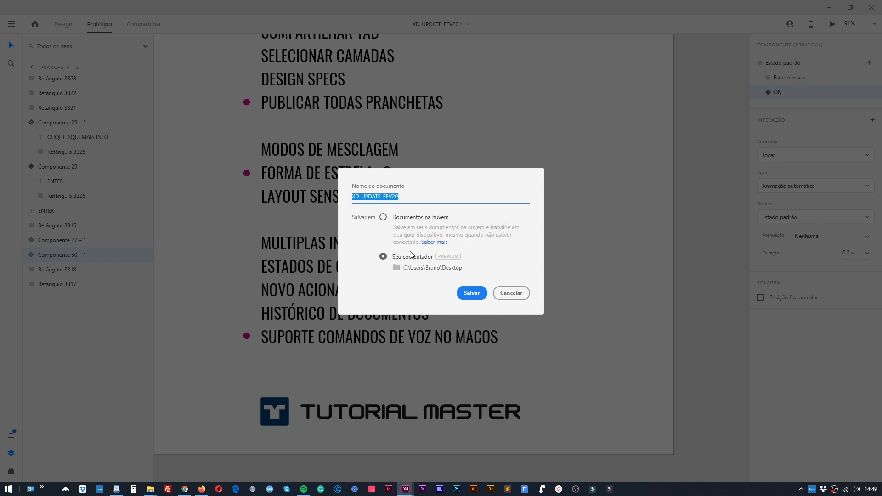
left_click(511, 293)
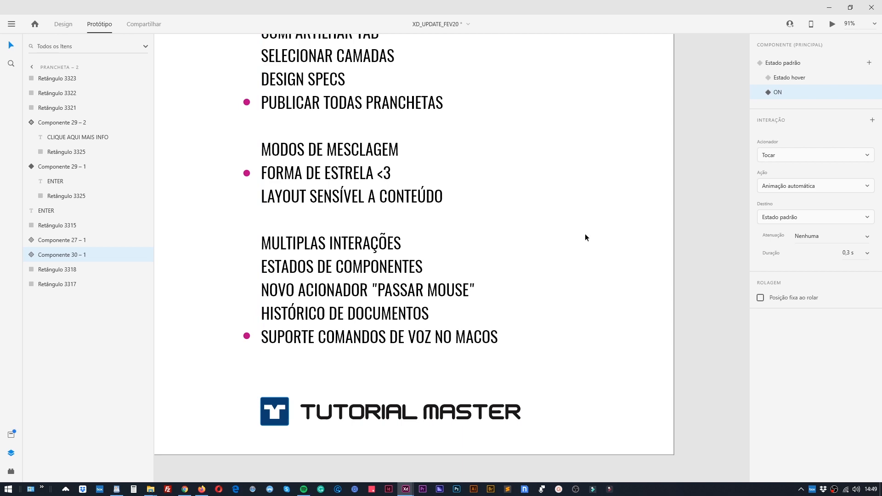
scroll(540, 215, "down", 5)
left_click_drag(609, 189, 448, 212)
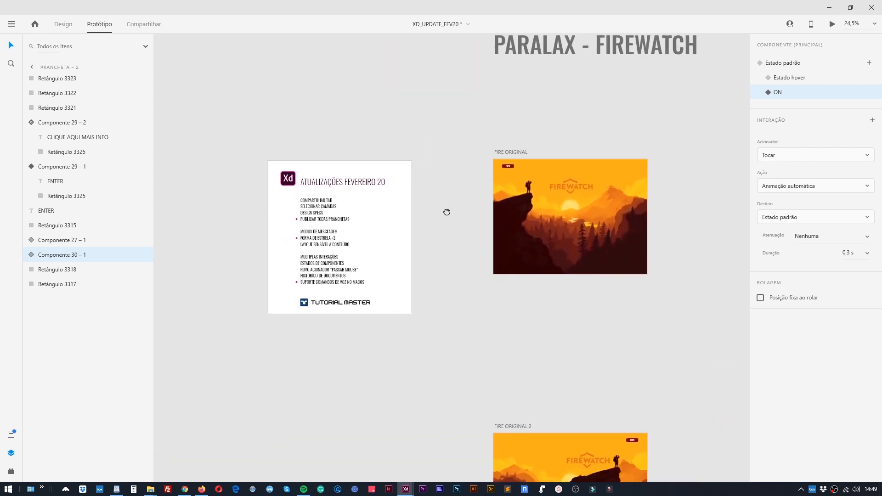
scroll(457, 228, "down", 2)
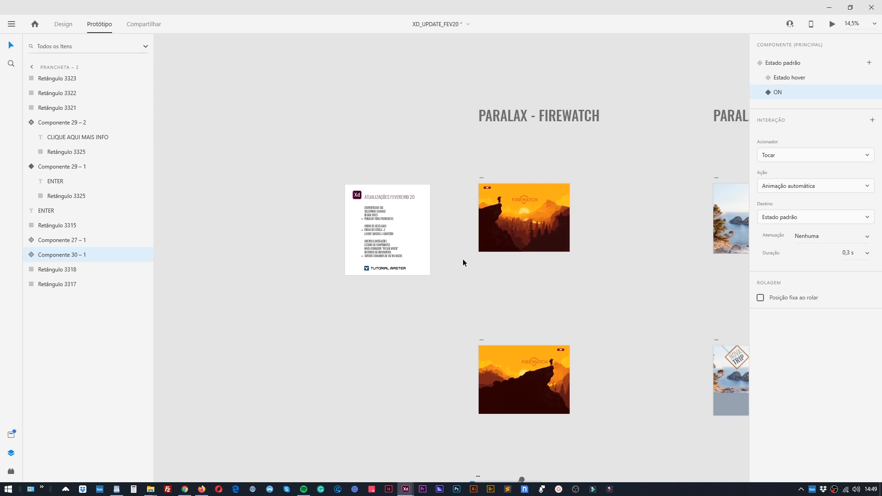
scroll(462, 258, "up", 3)
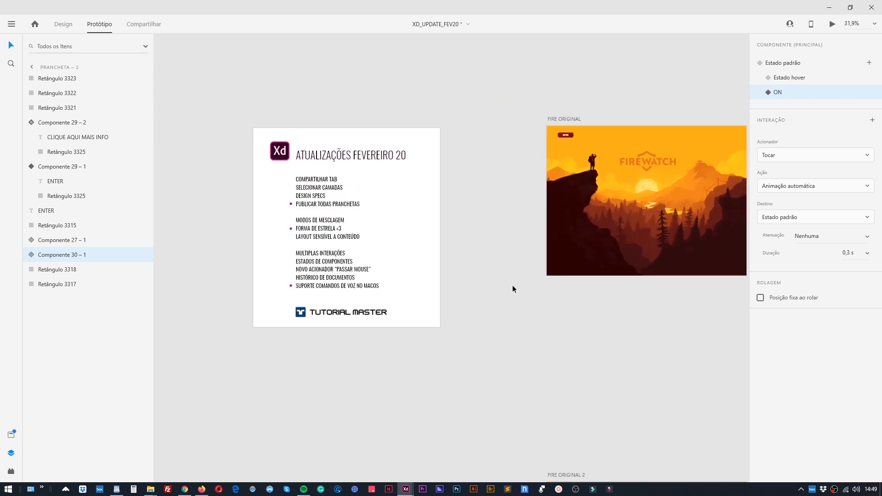